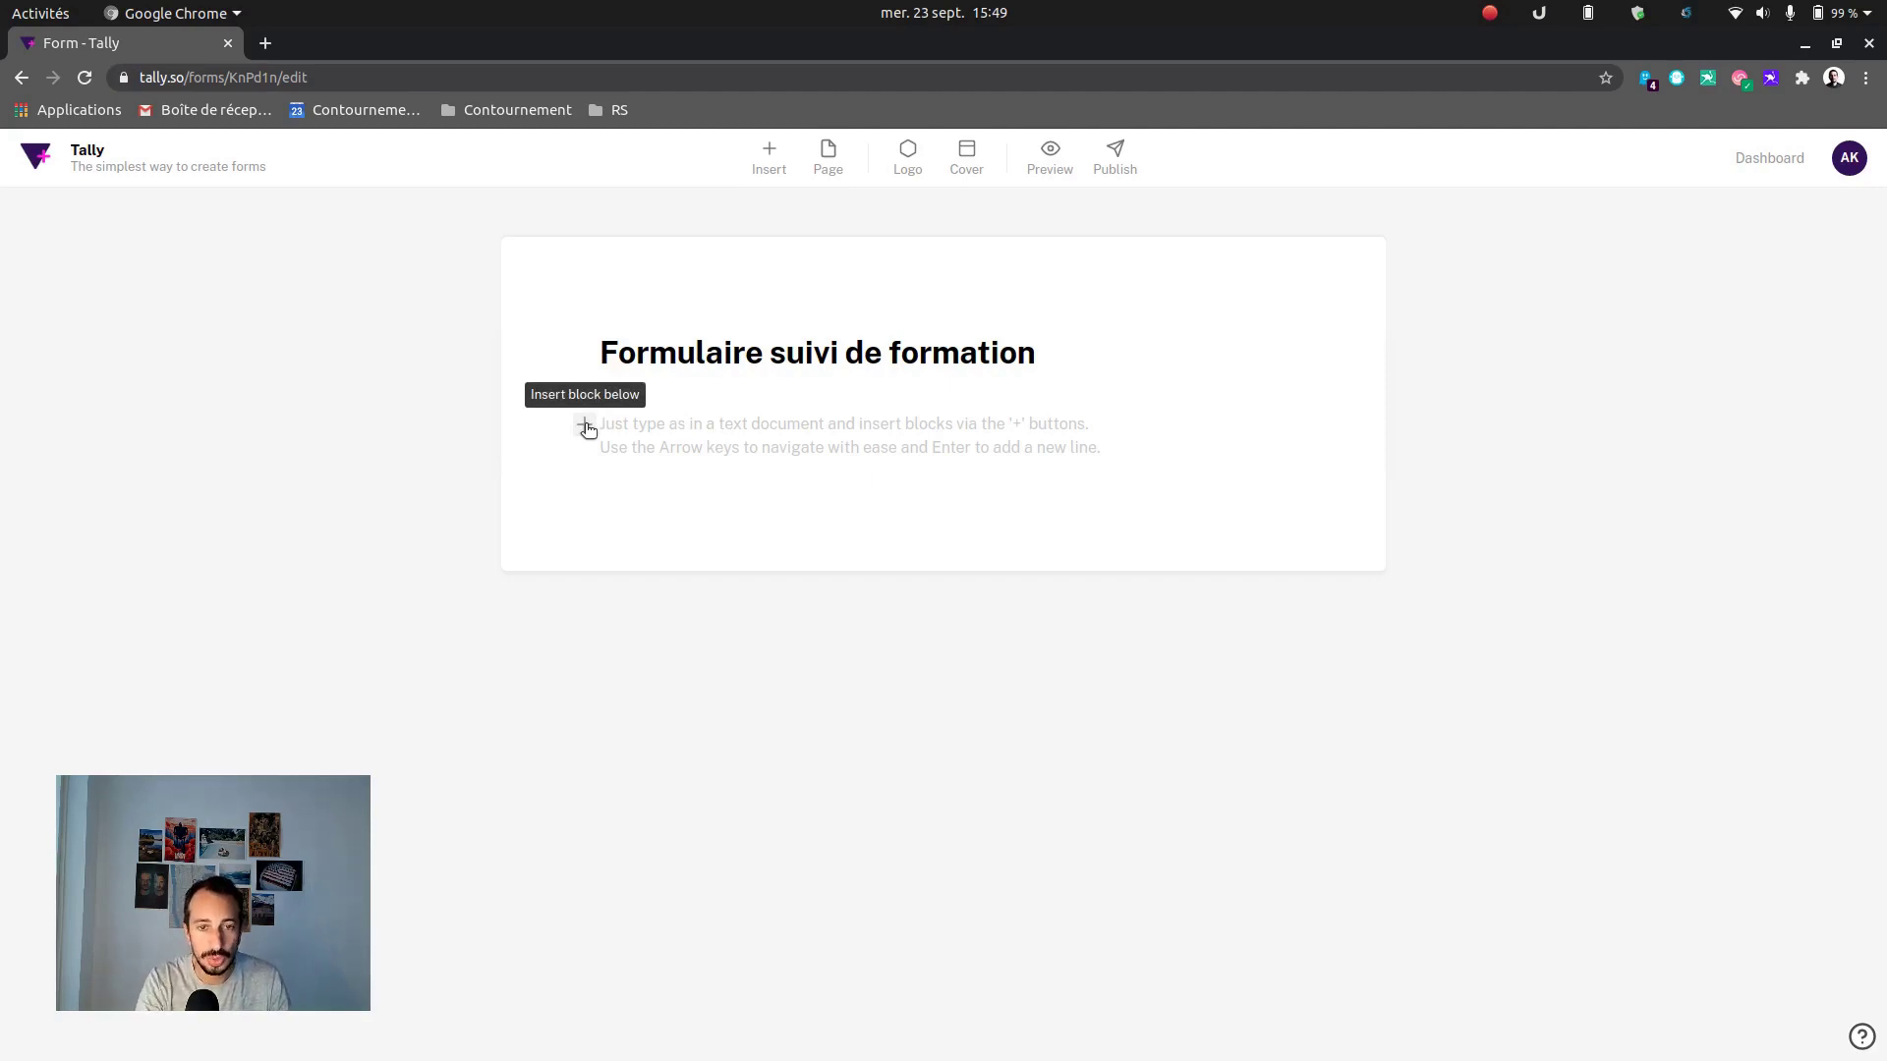
Write the introduction text "Merci de remplir ce formulaire" under the form title and start a new line below it
text(M)
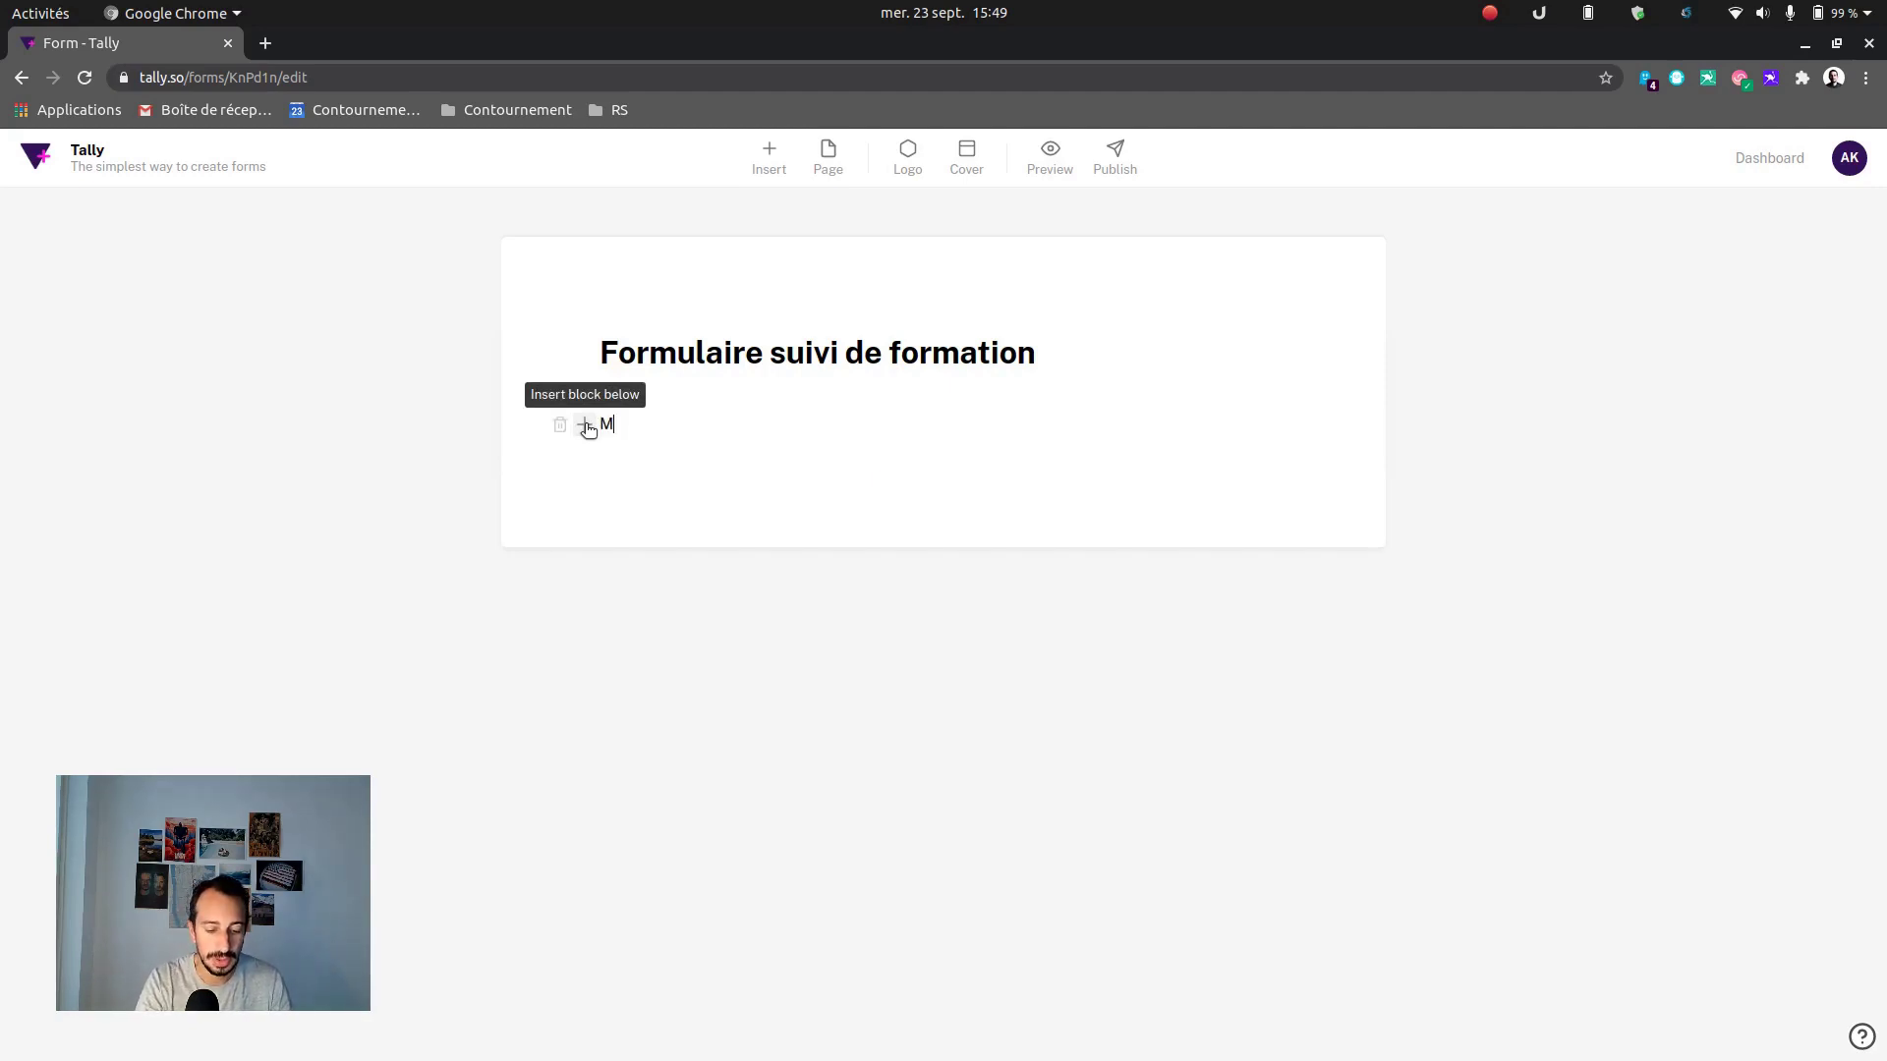
text(erci de rempl)
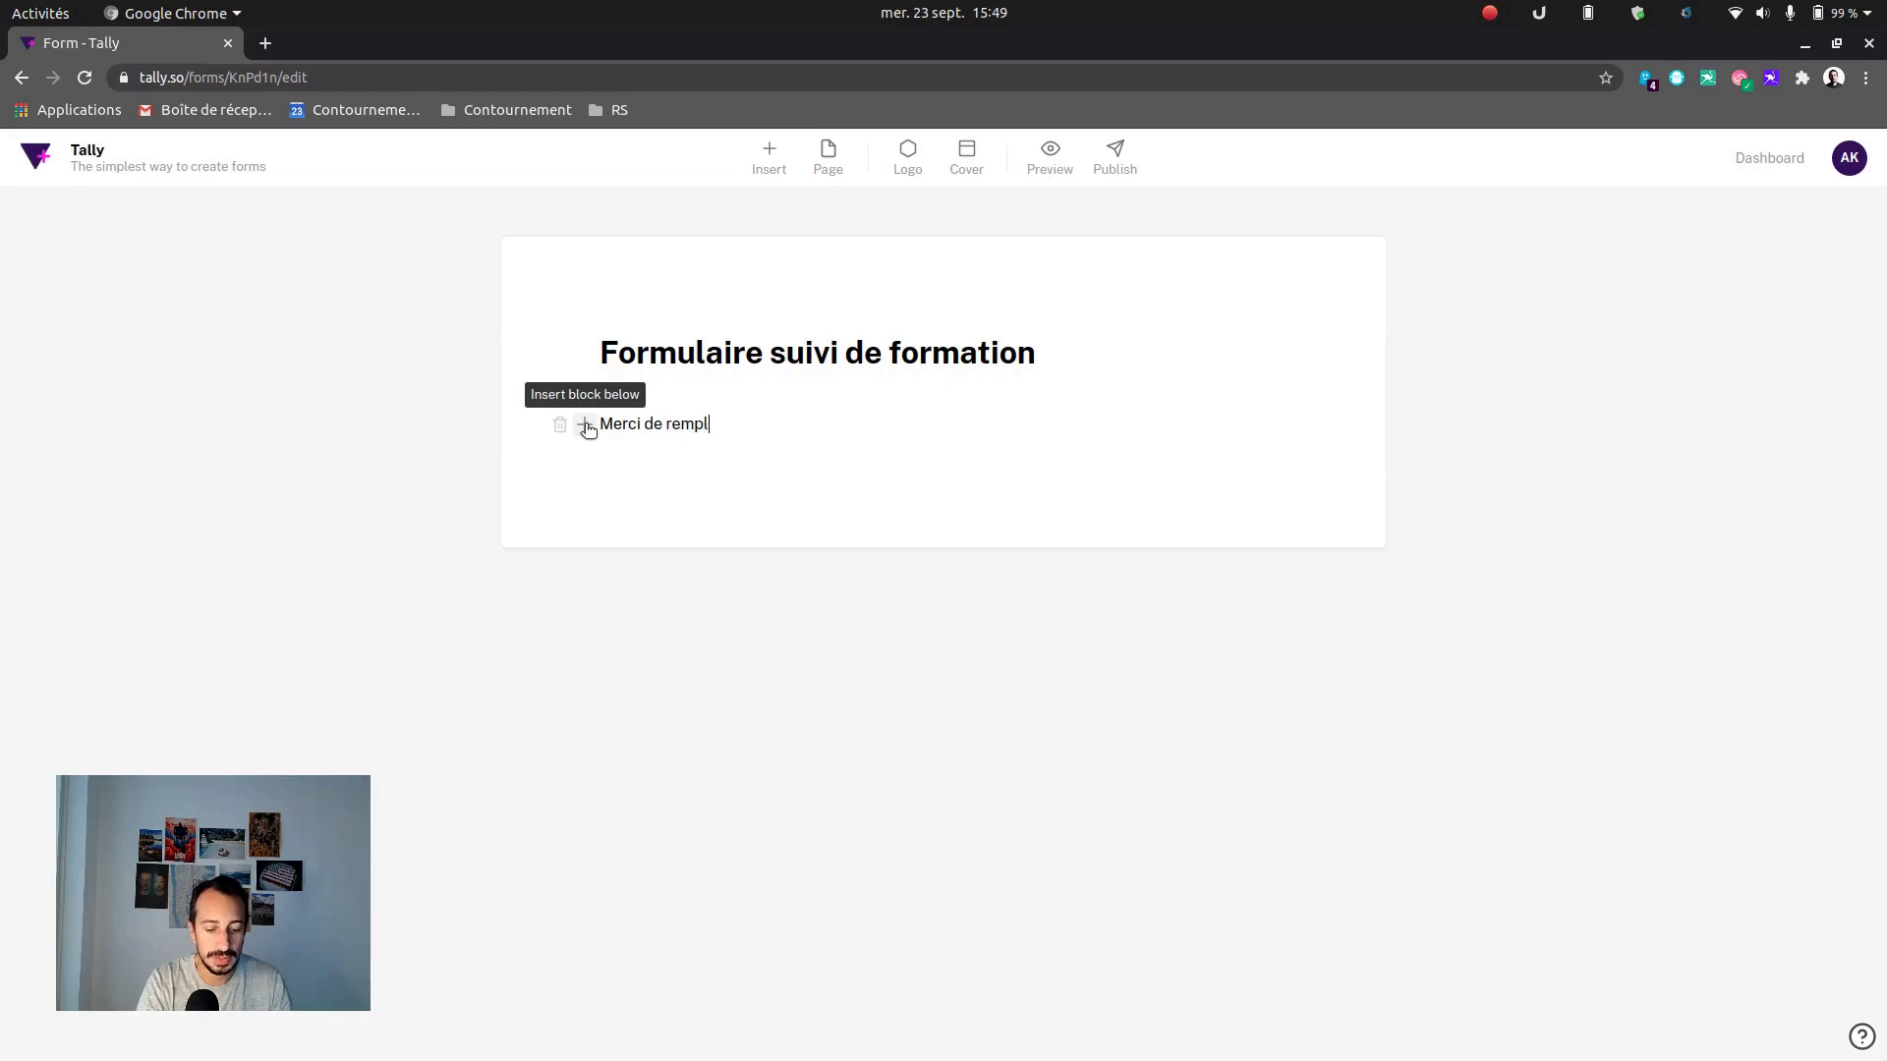
text(ir ce formulaire)
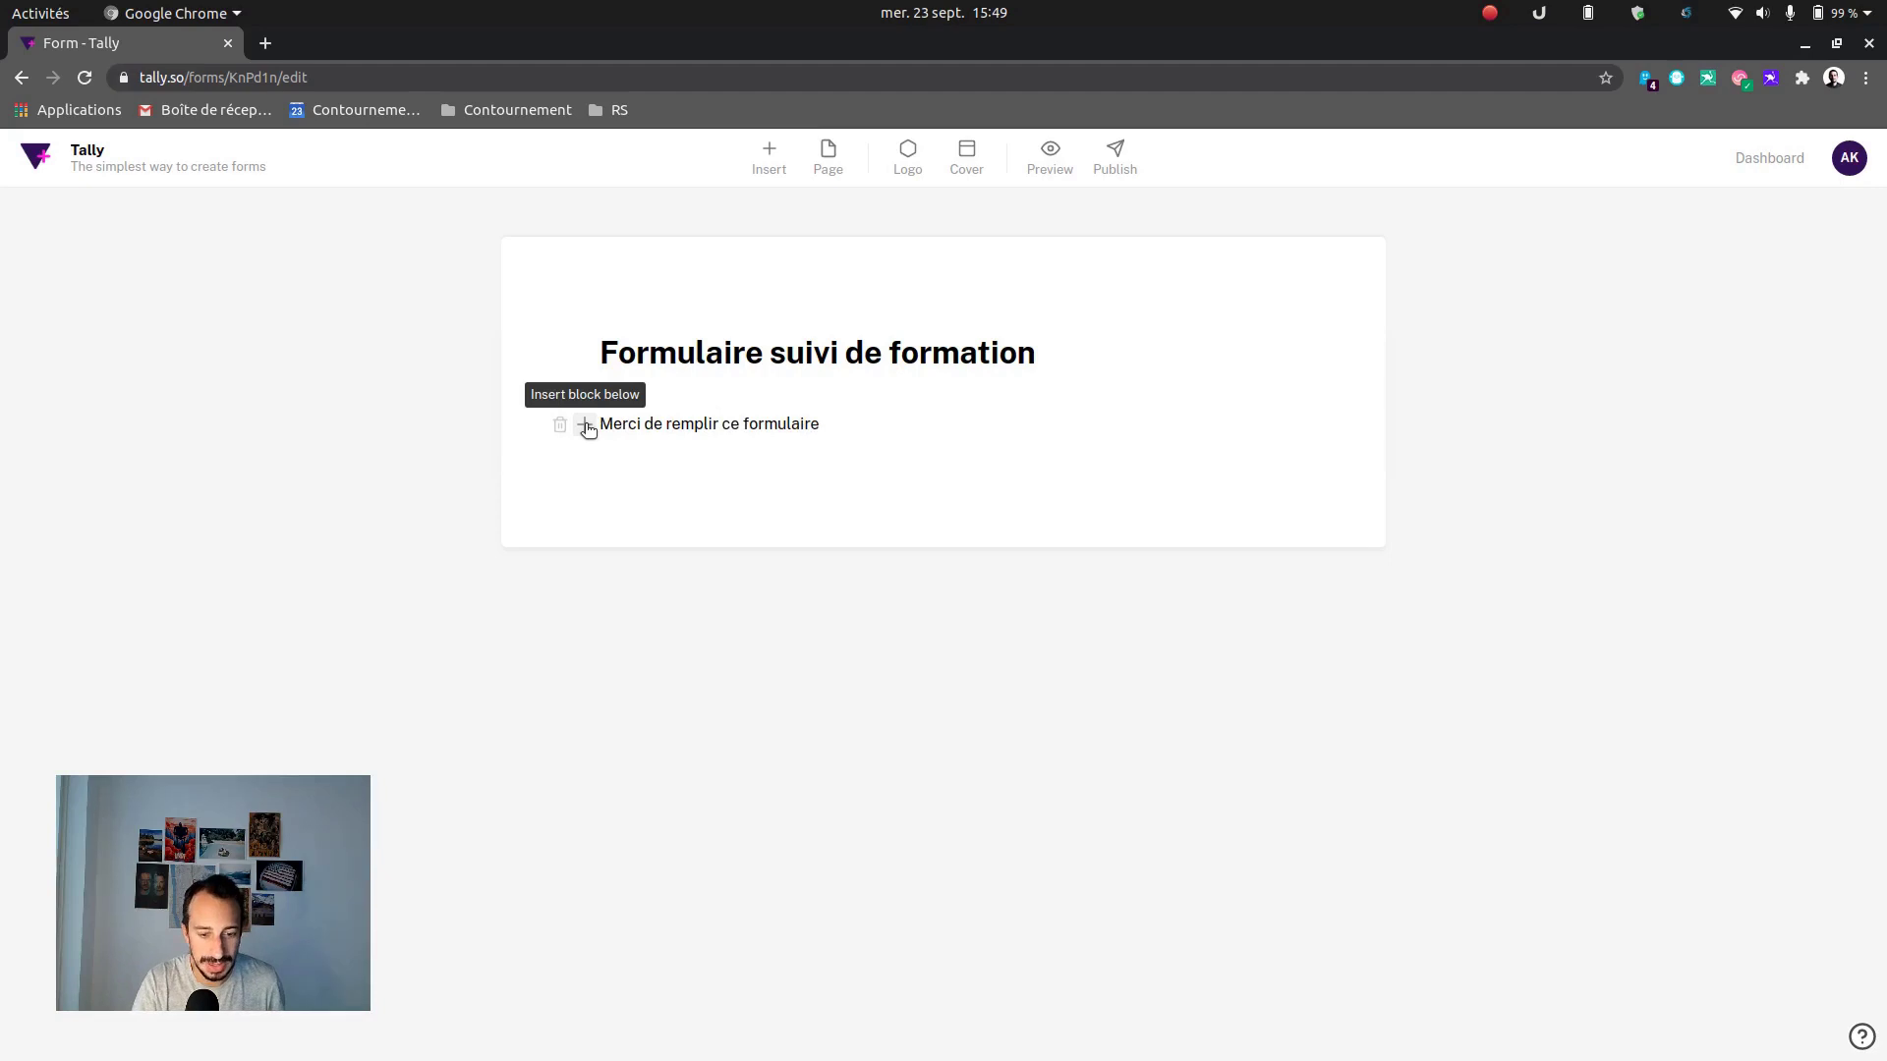
key(Return)
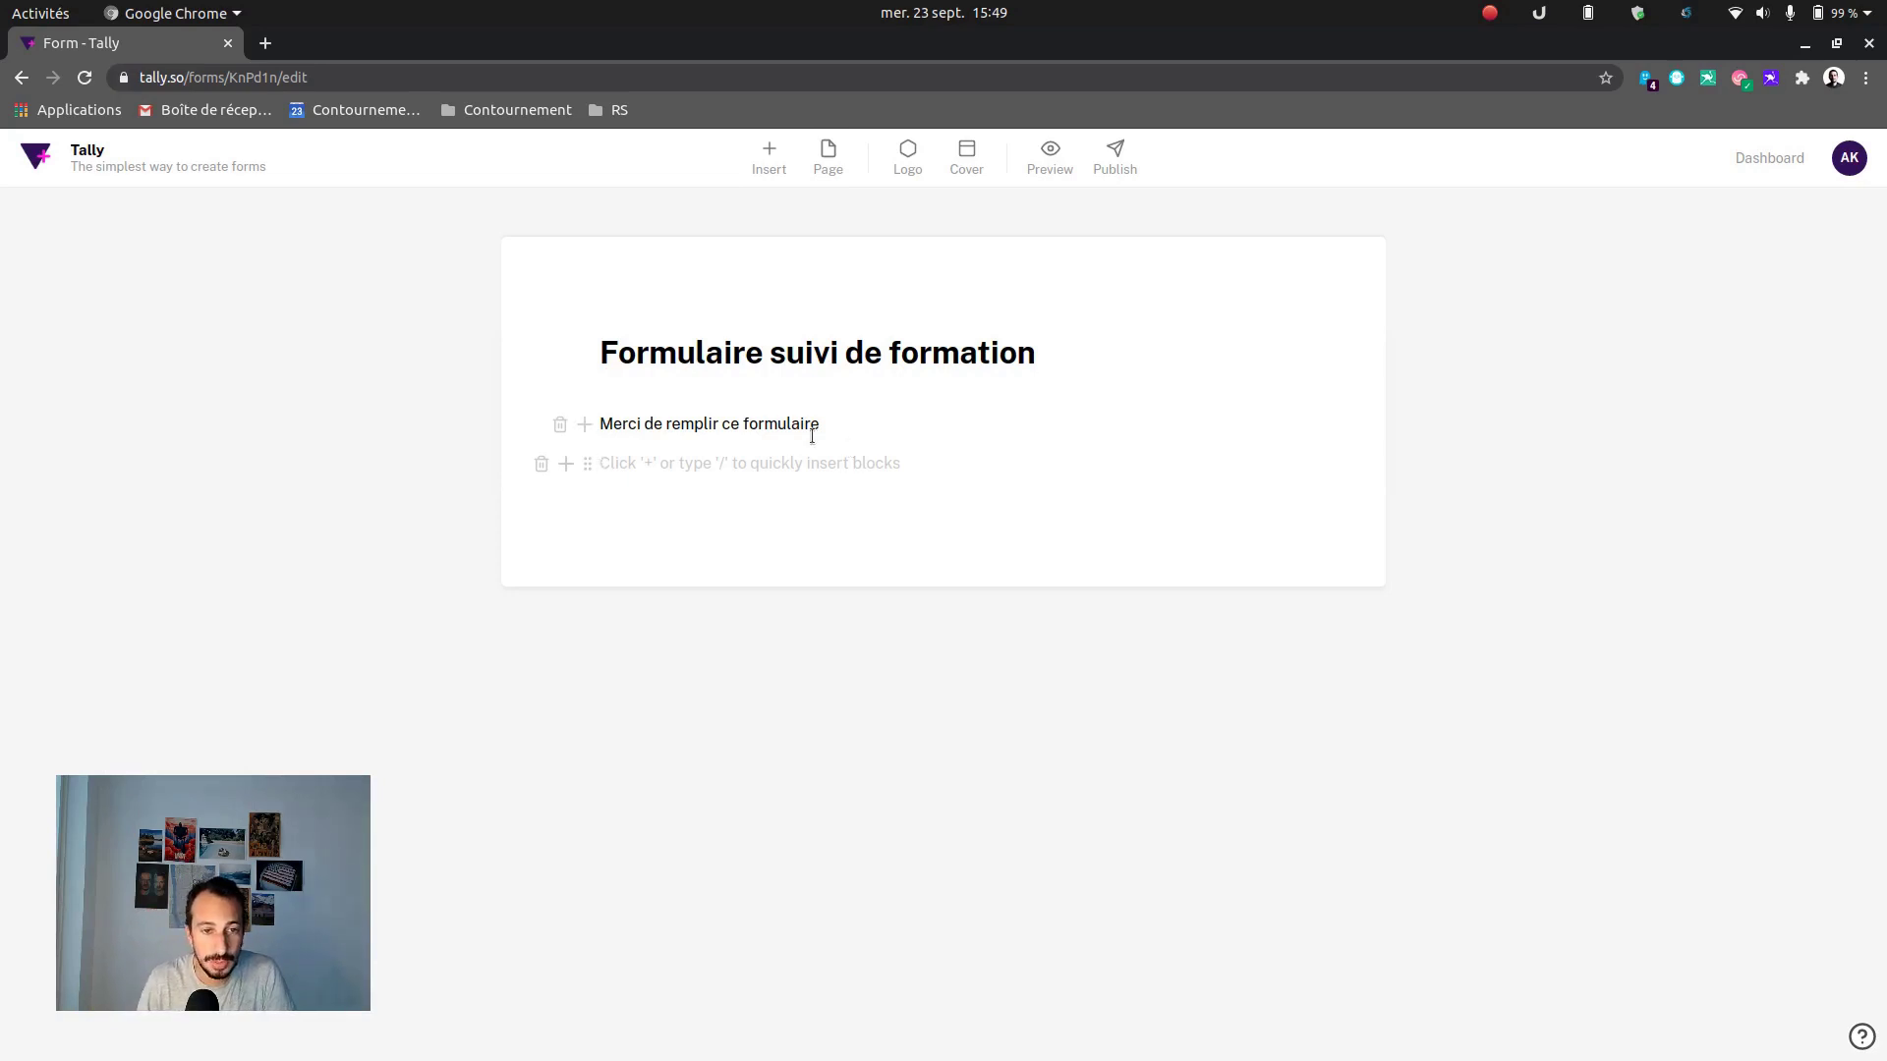
Look through the available block types and insert a short answer block below the introduction text
click(565, 467)
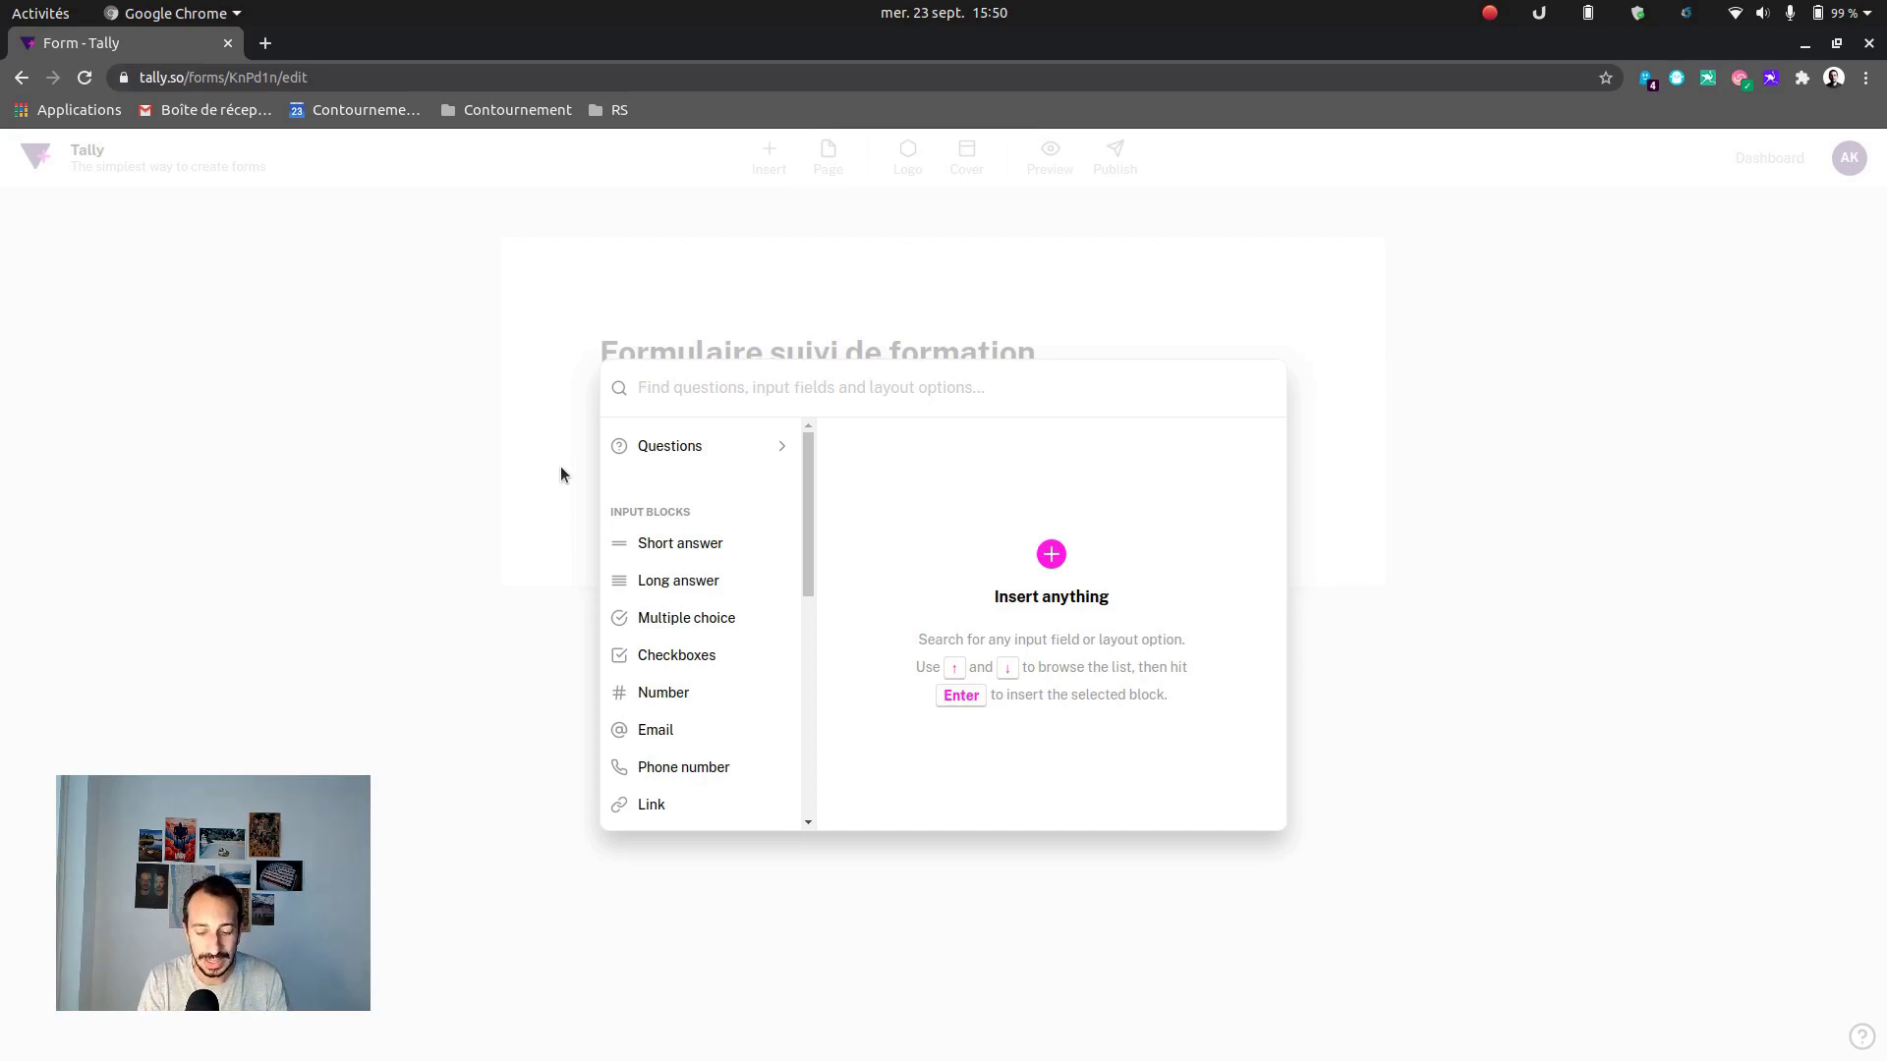
key(Down)
key(Down)
key(Down)
key(Down)
key(Down)
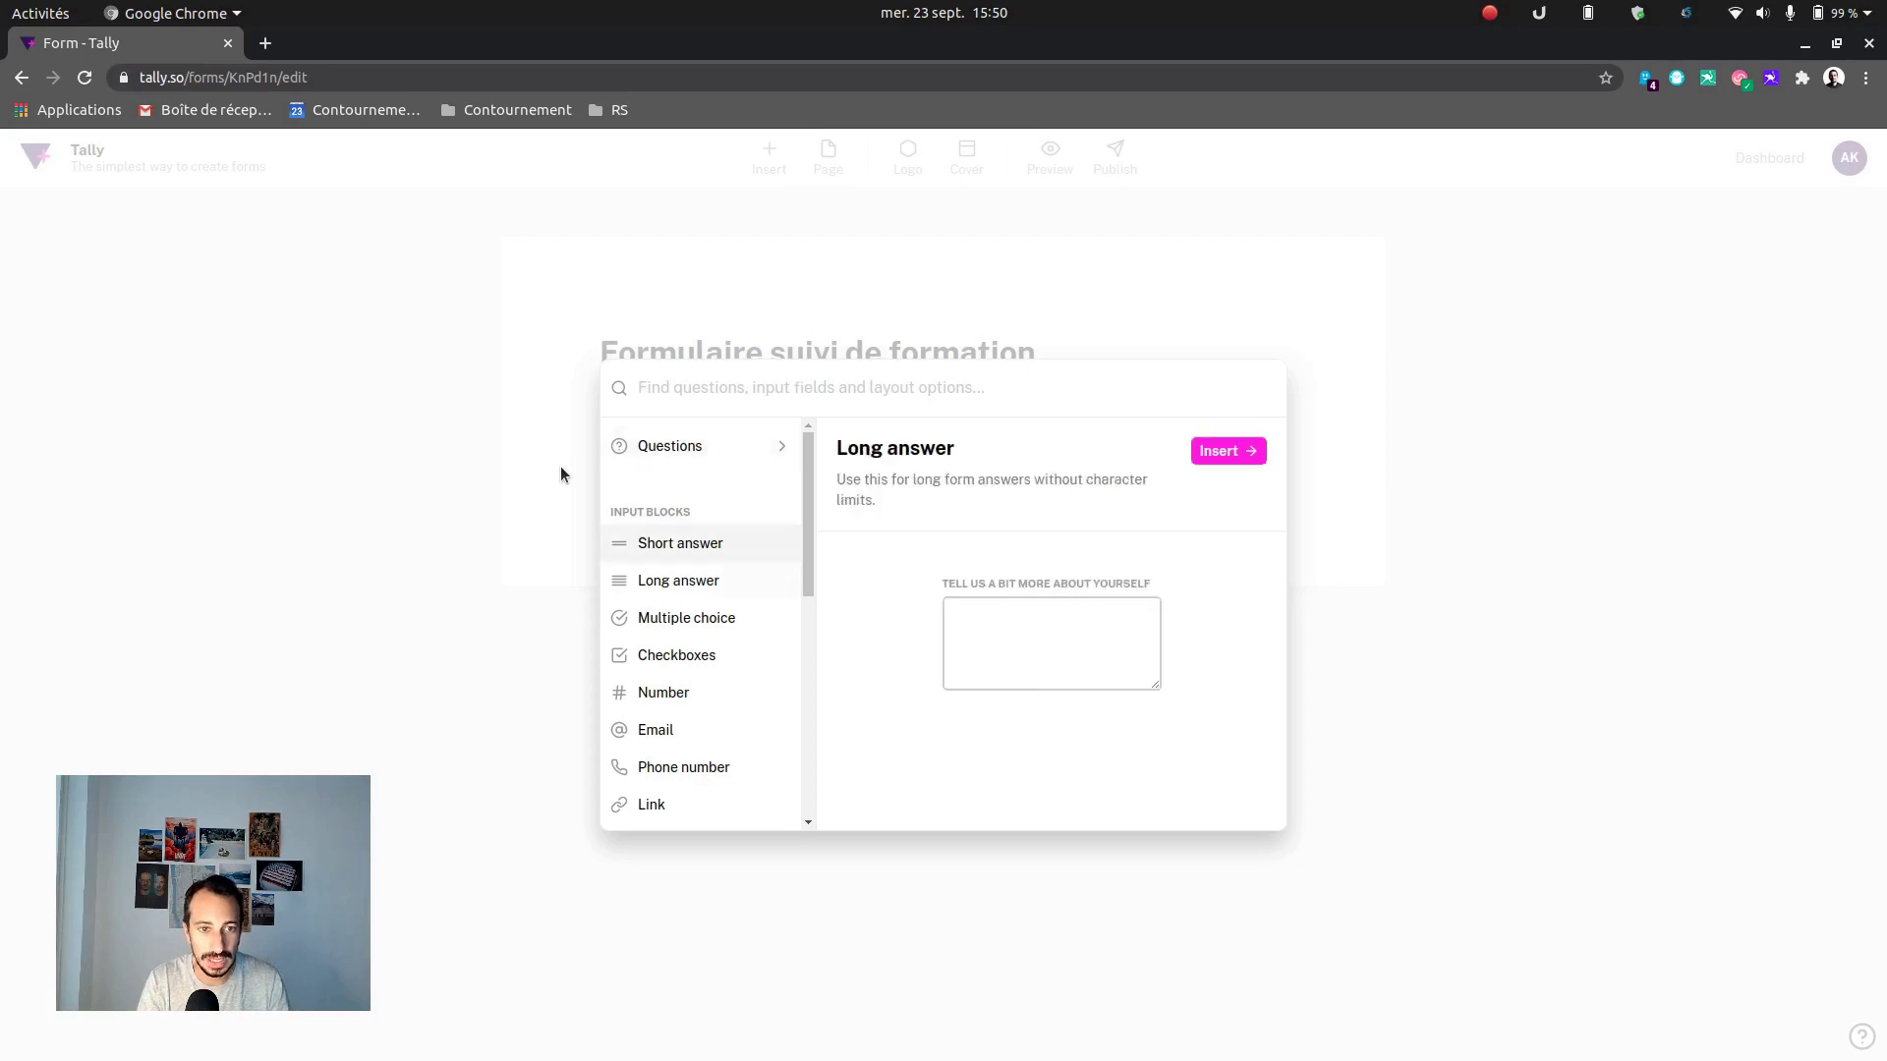
key(Up)
key(Up)
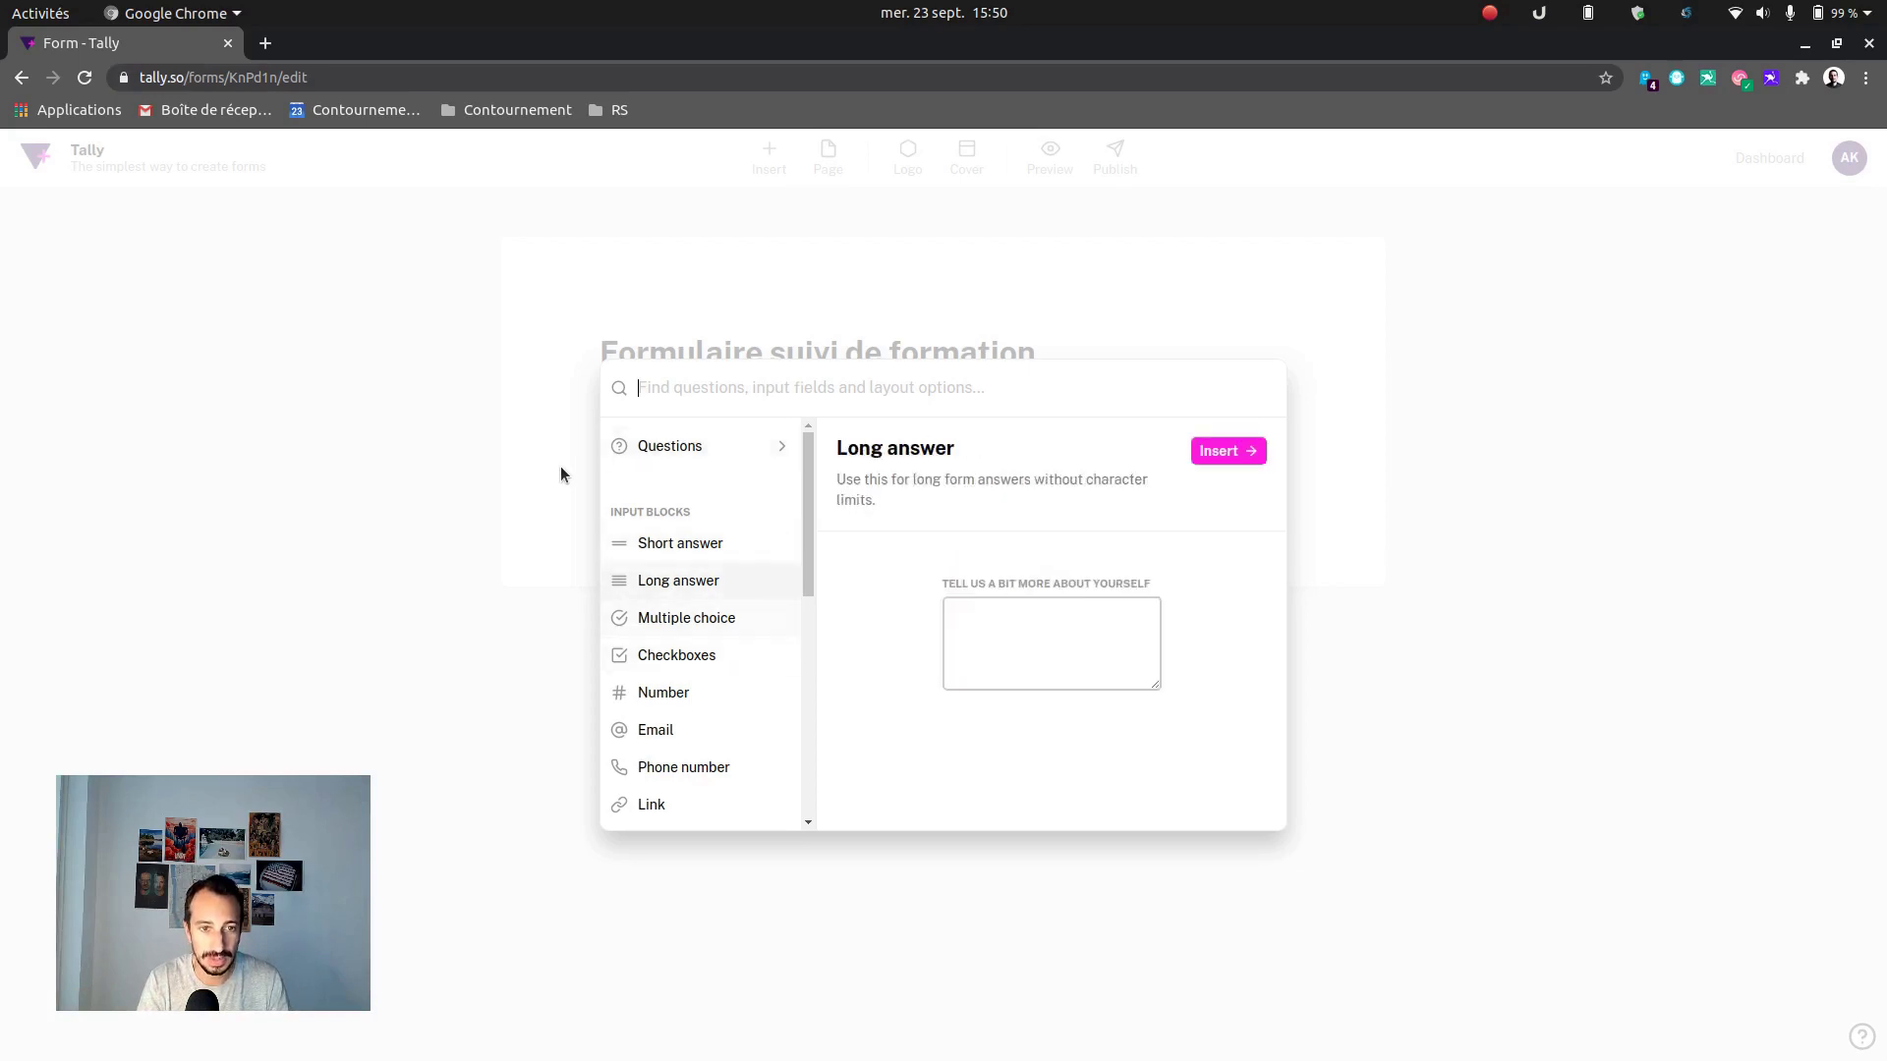
key(Up)
key(Up)
key(Up)
key(Down)
key(Down)
key(Up)
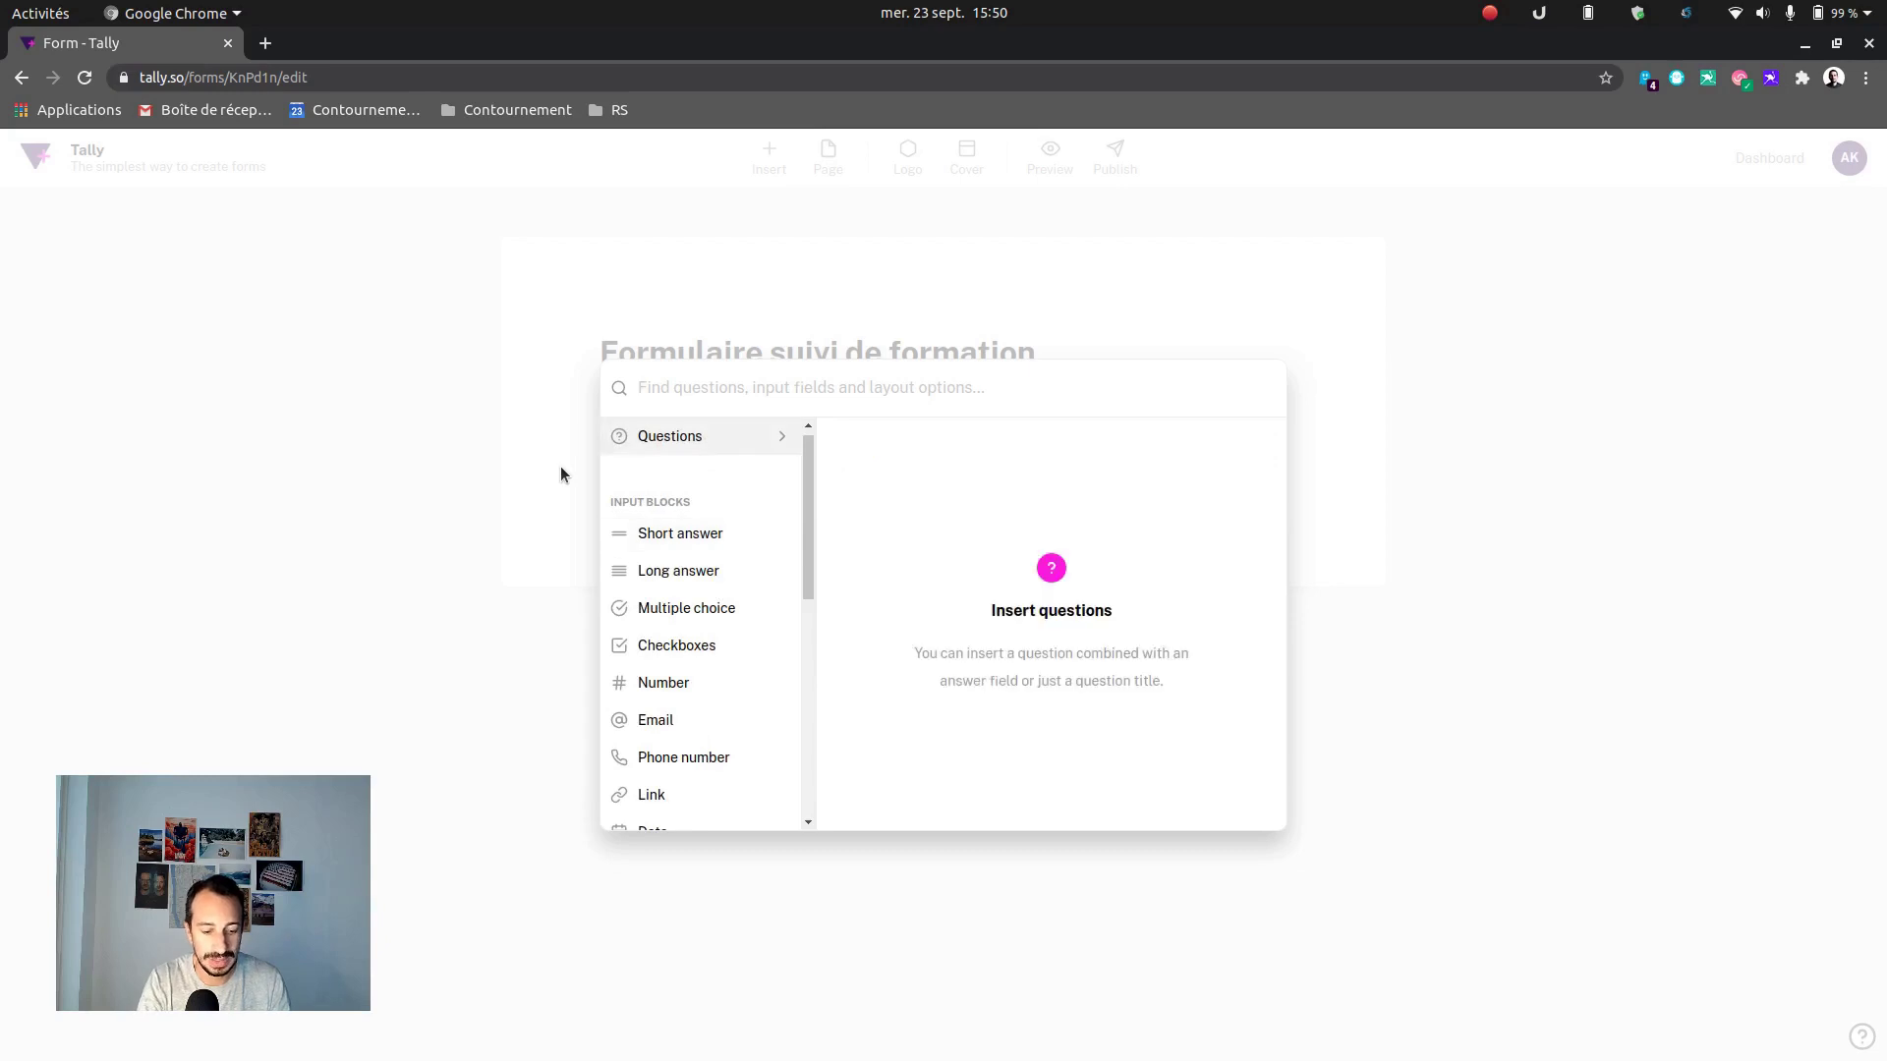
text(short)
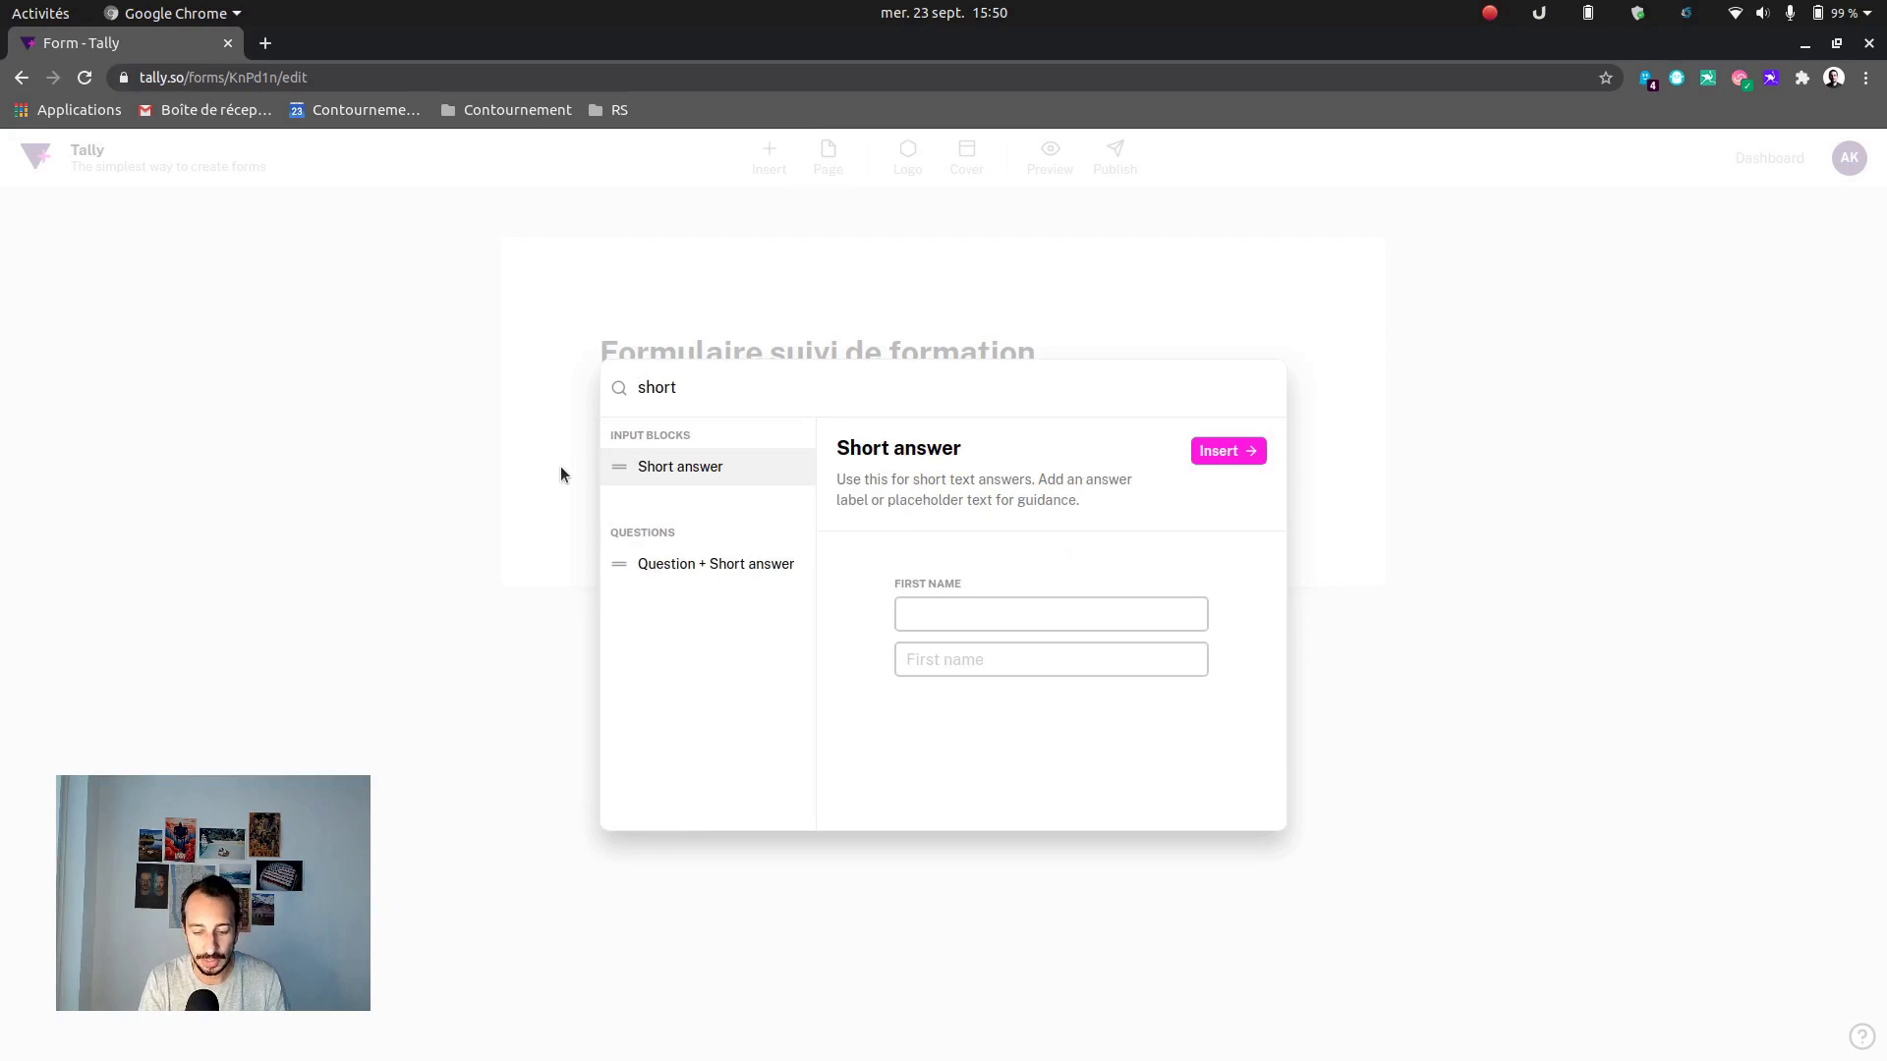
key(Return)
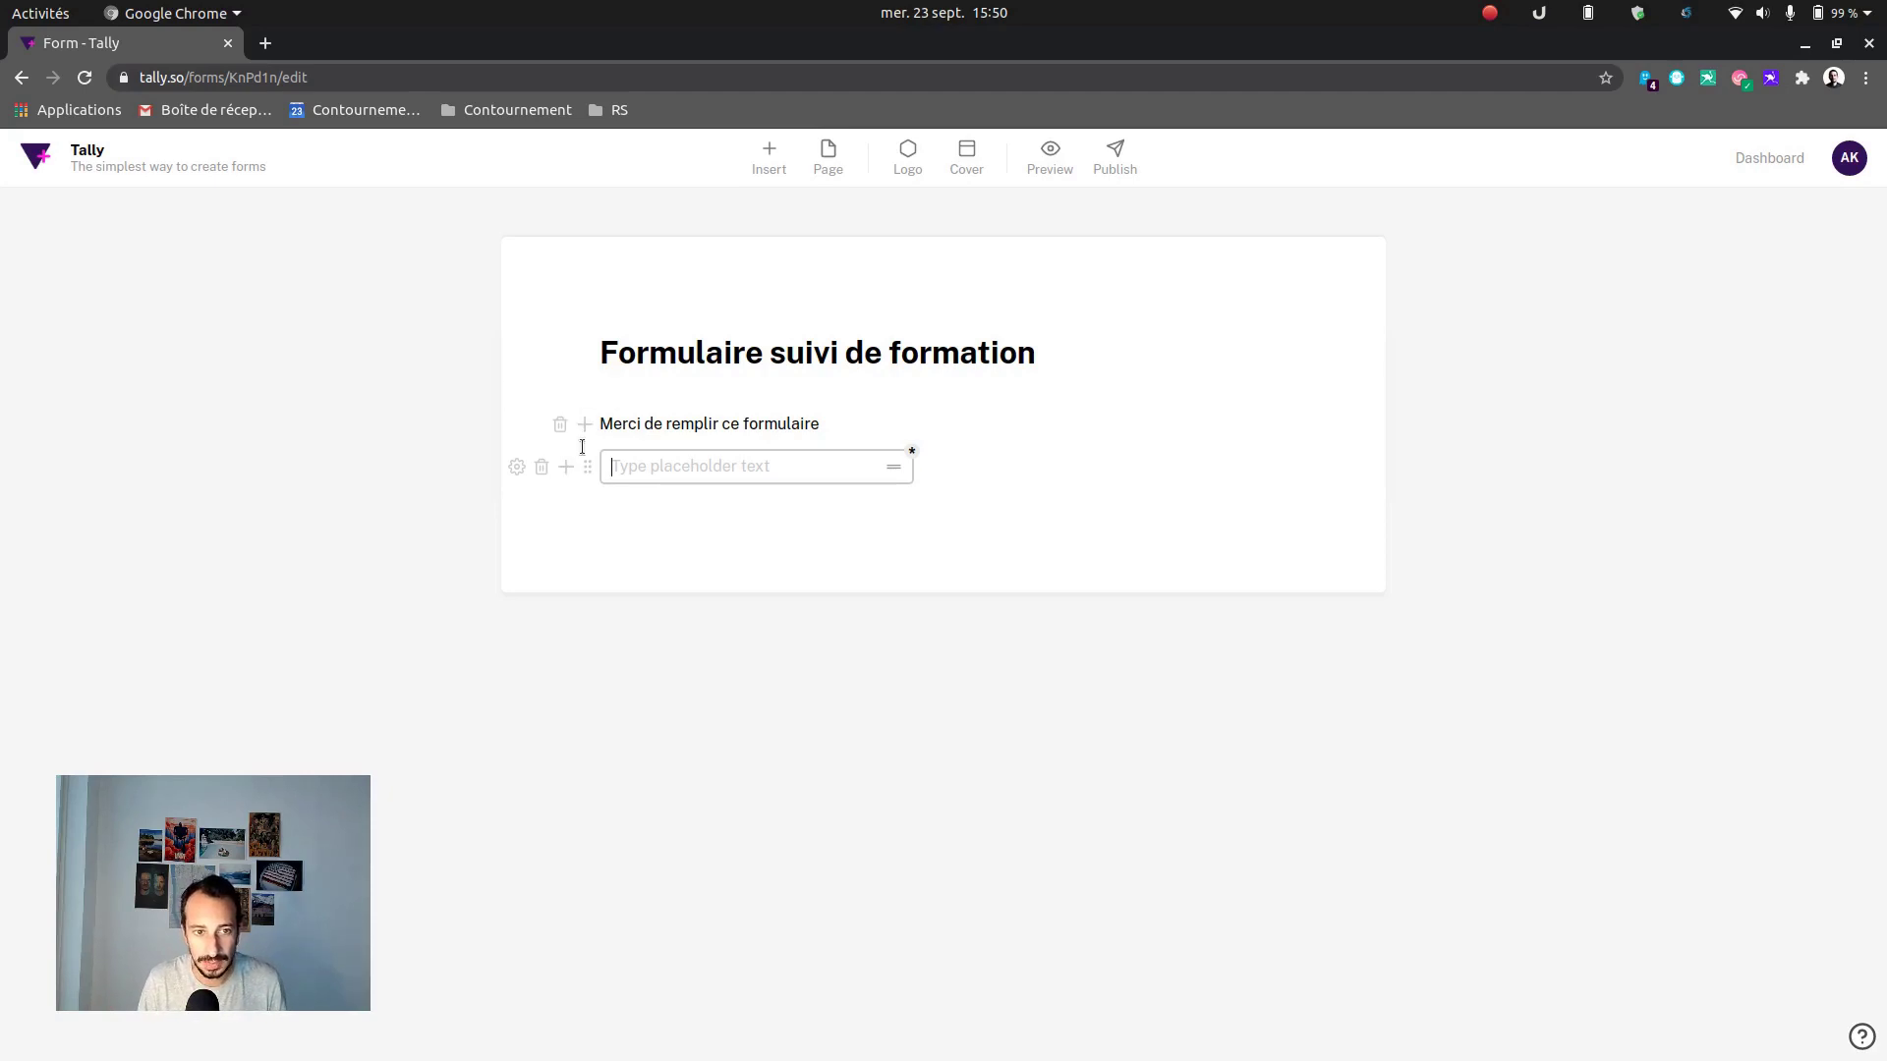
Insert a question title above the short answer field reading "Quel est ton prénom ?", with the accent spelled correctly
click(585, 425)
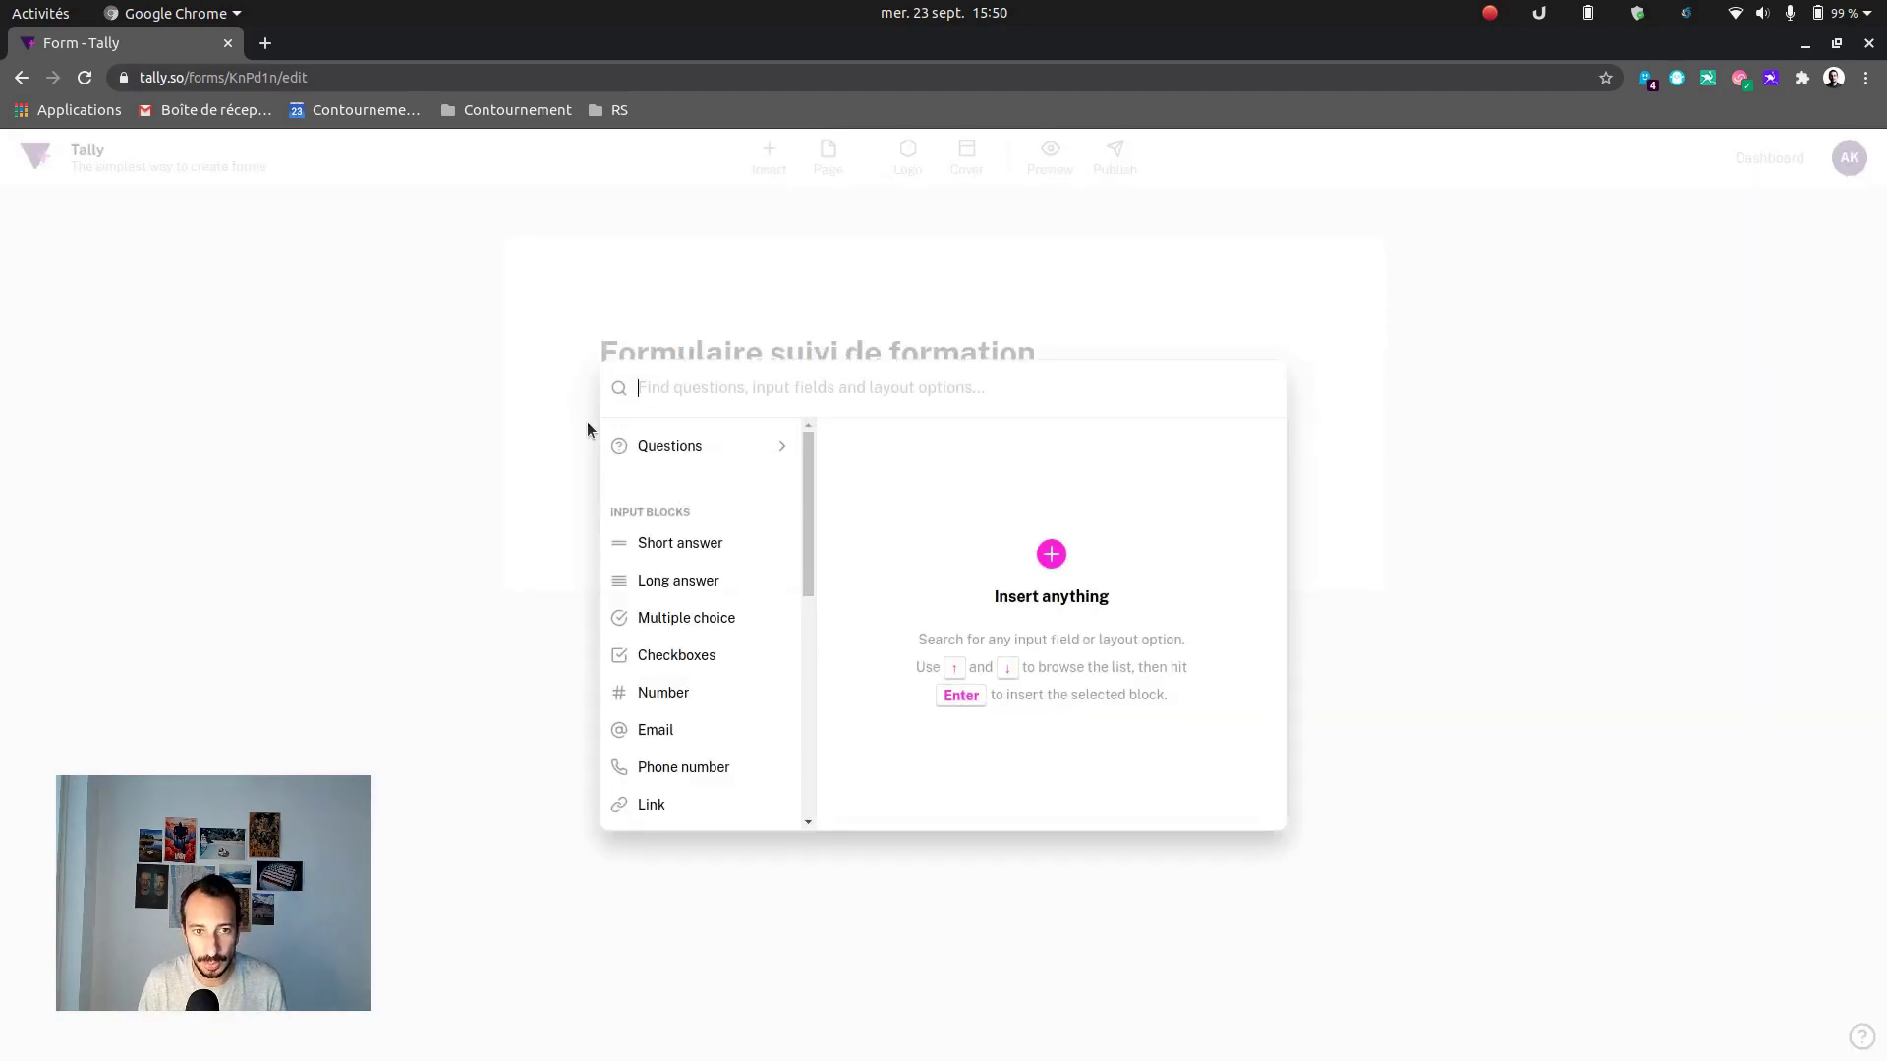
click(674, 446)
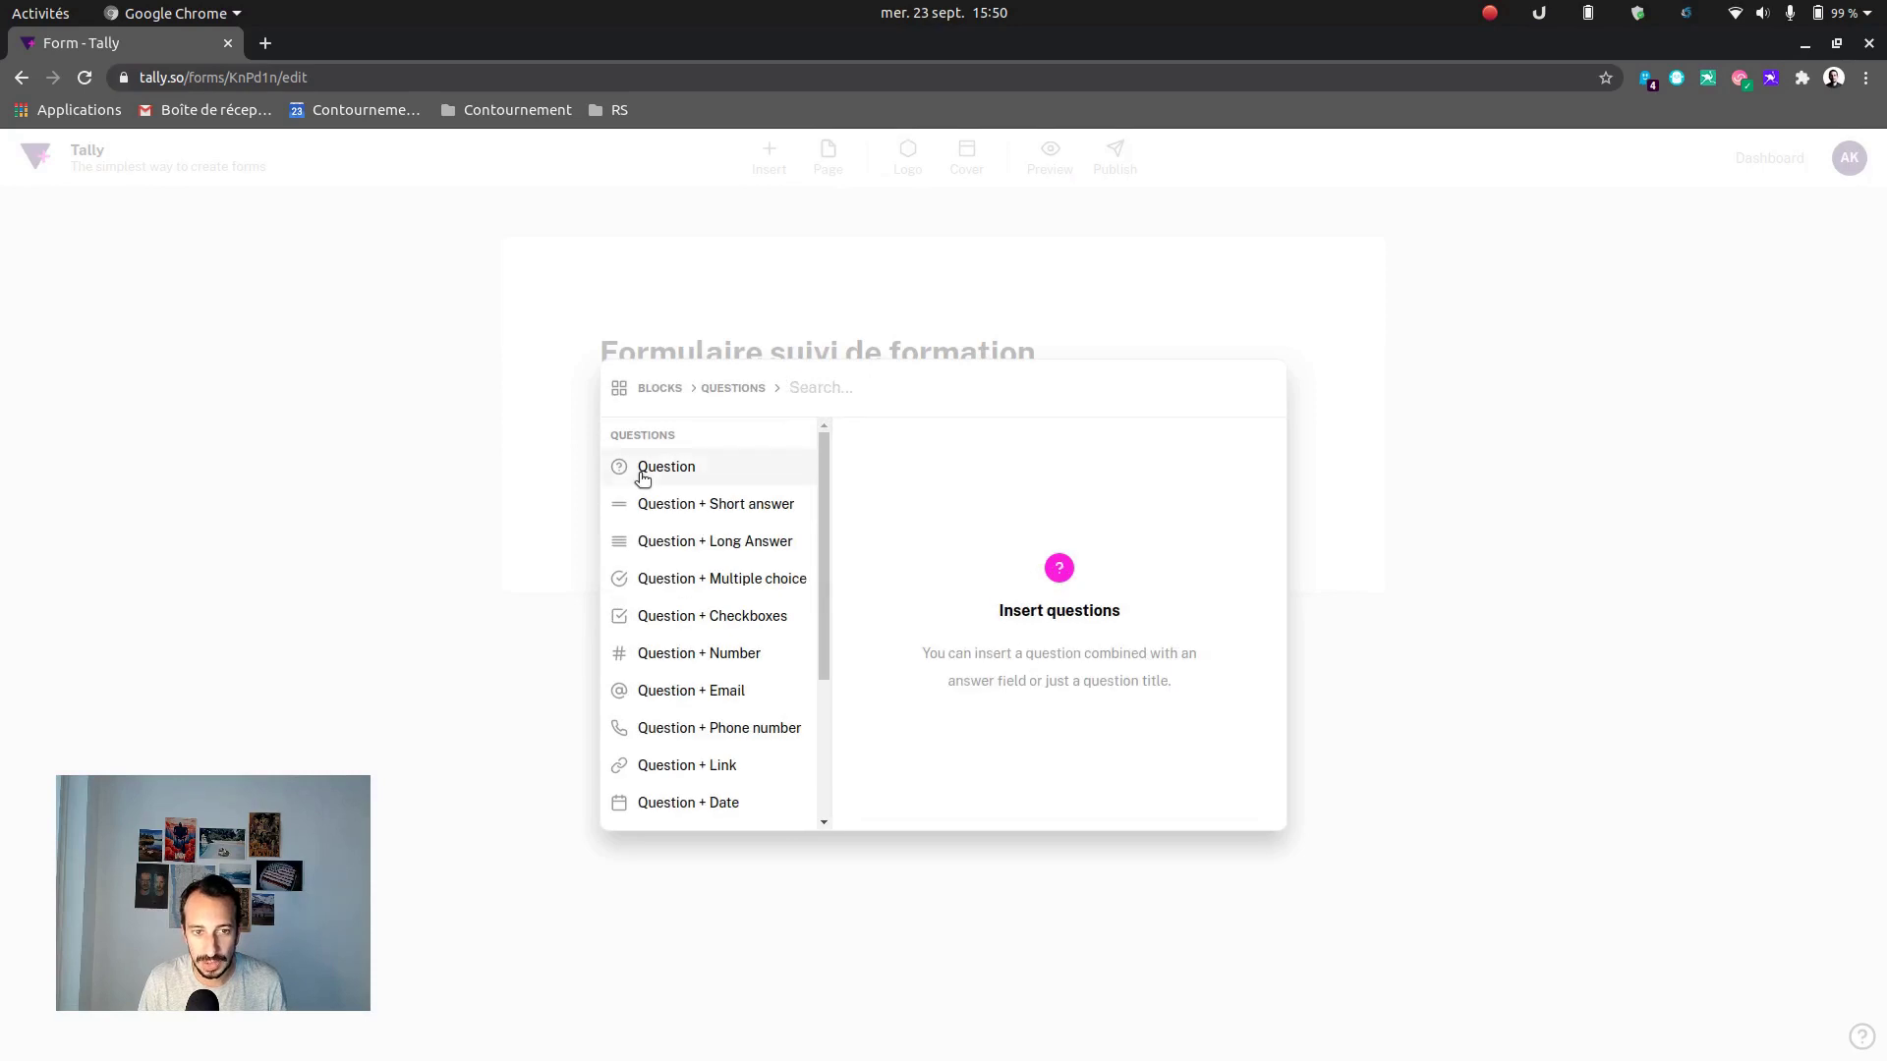
click(1223, 451)
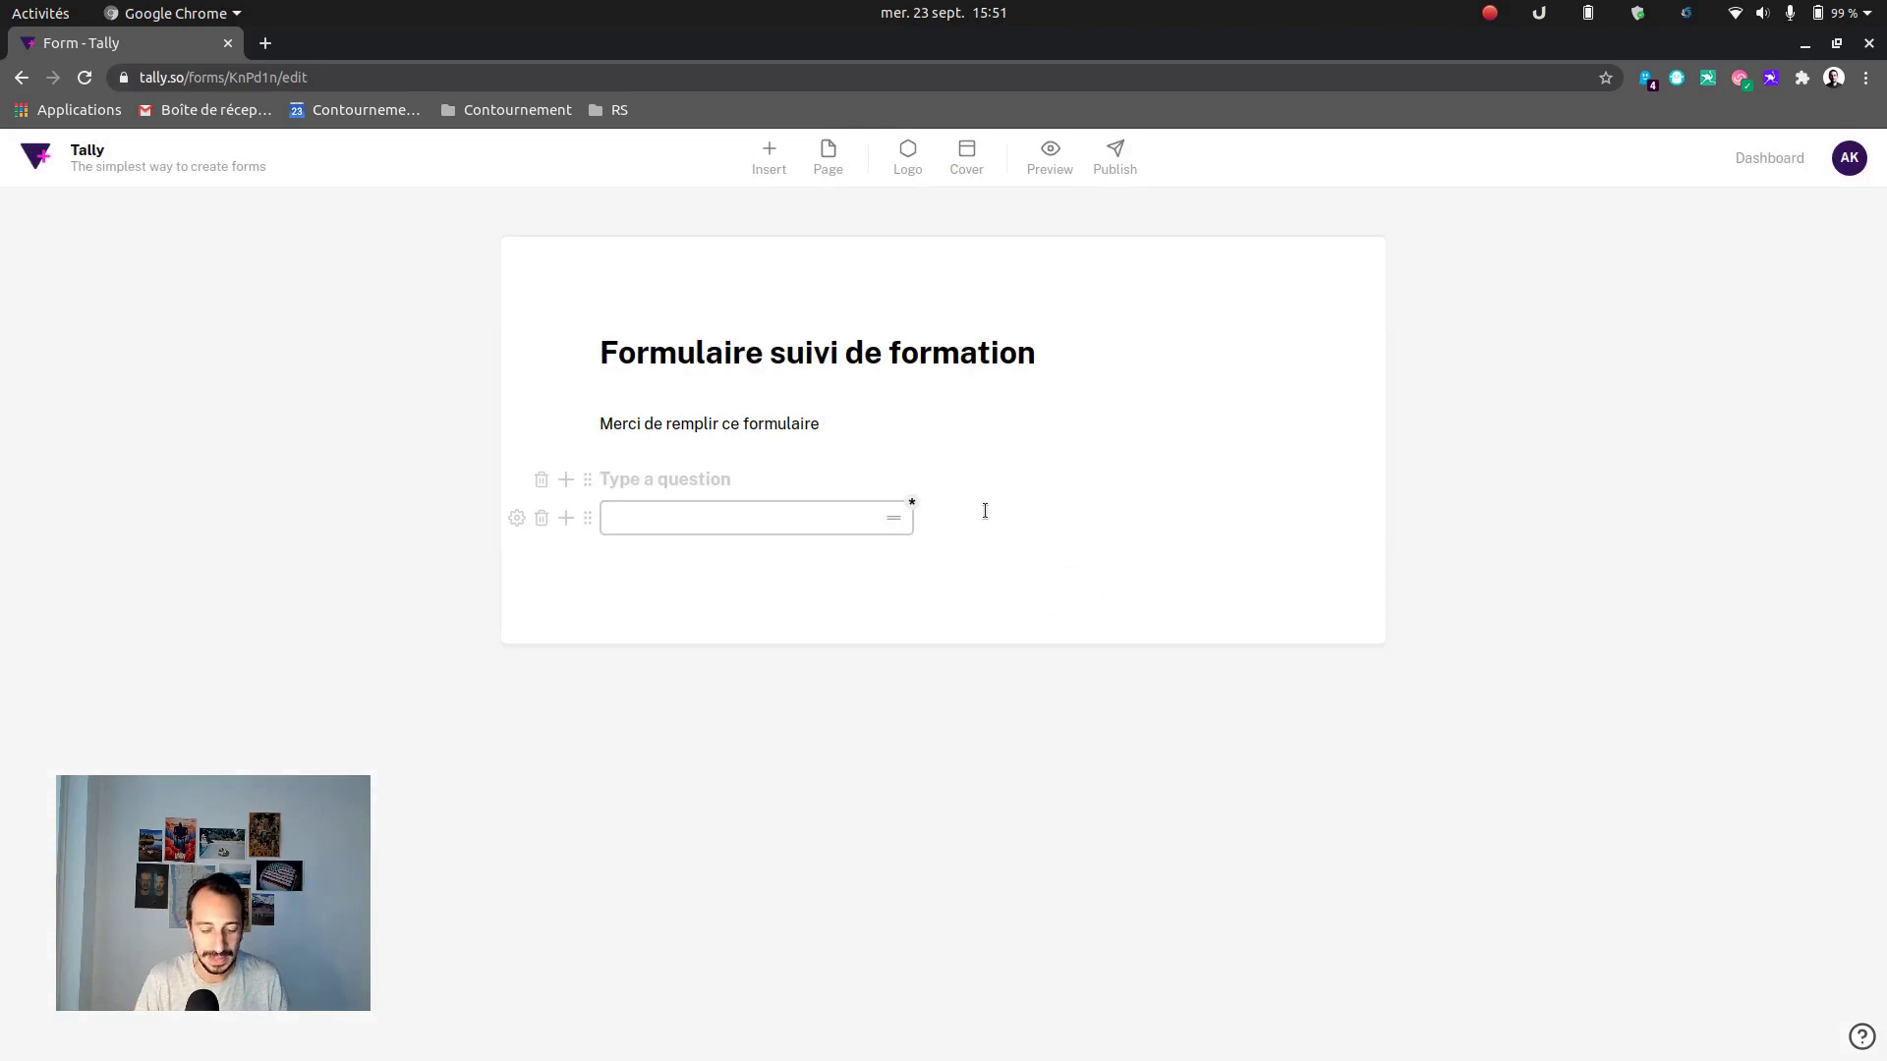
text(Quel es)
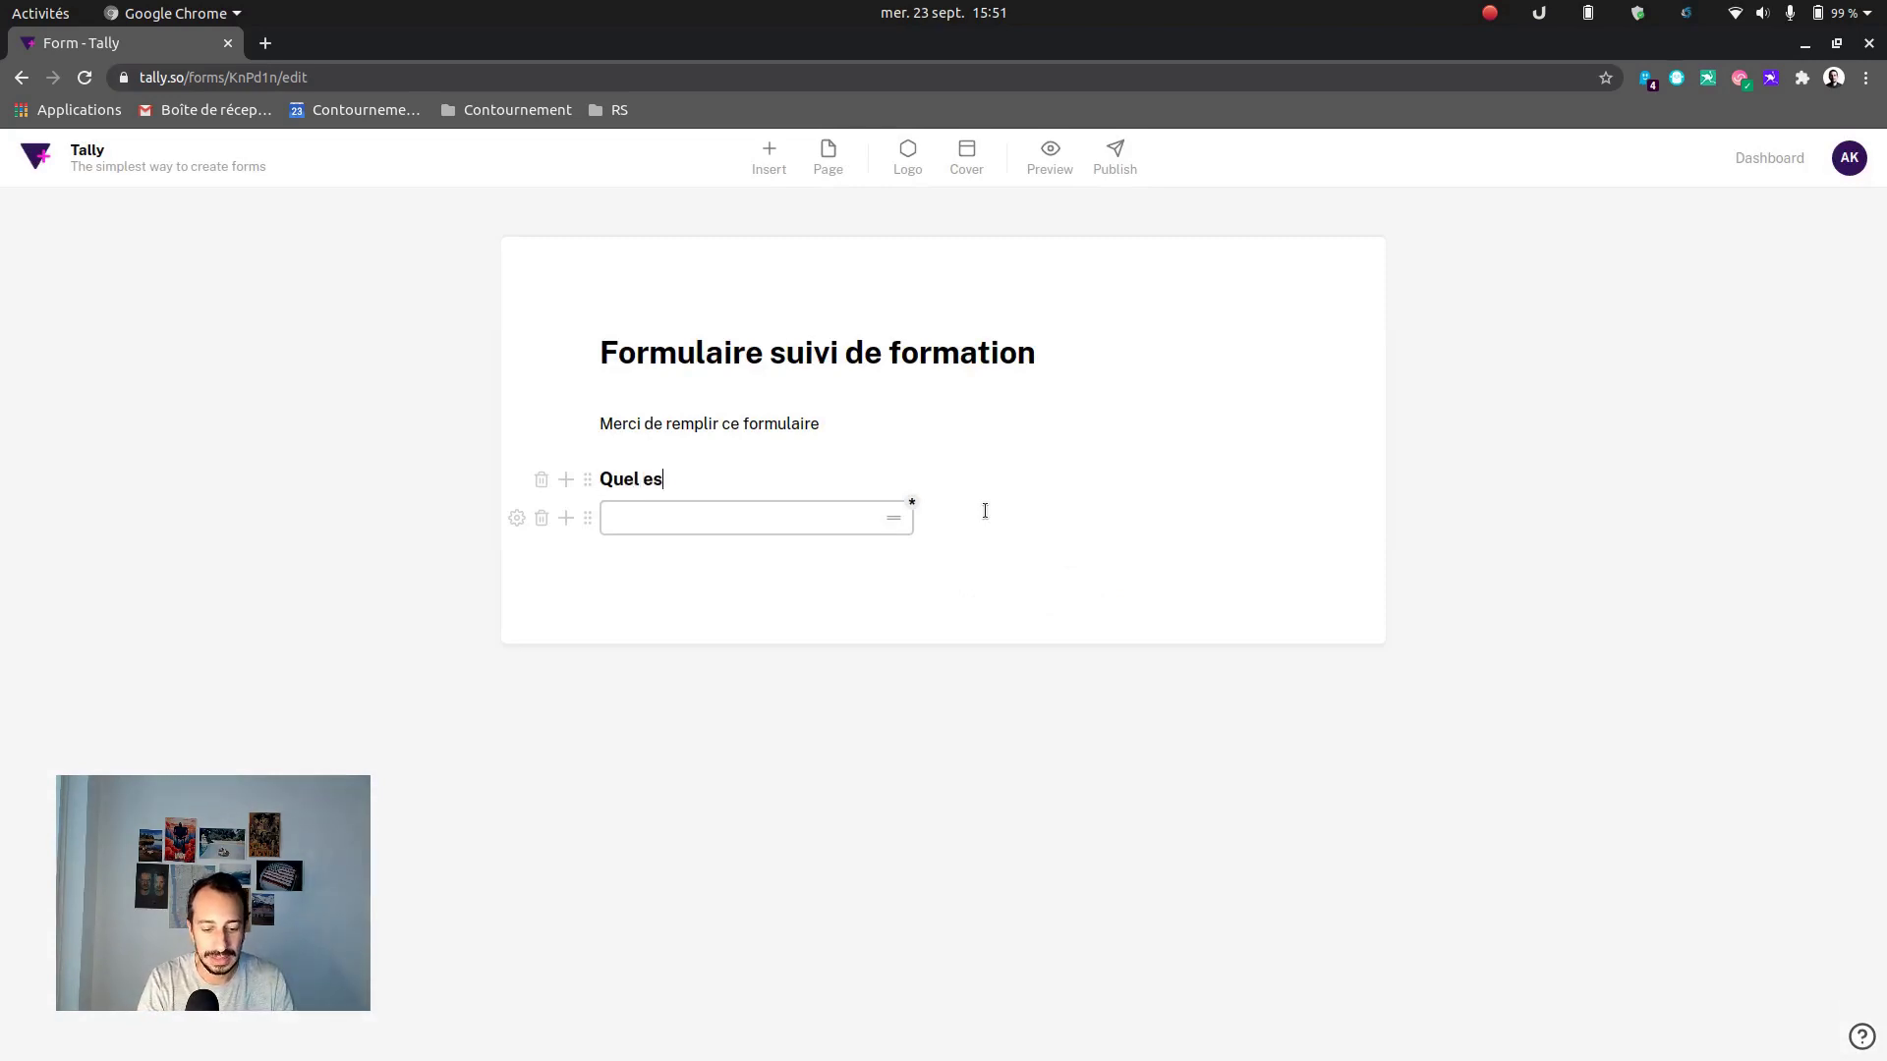
text(t ton prenom ?)
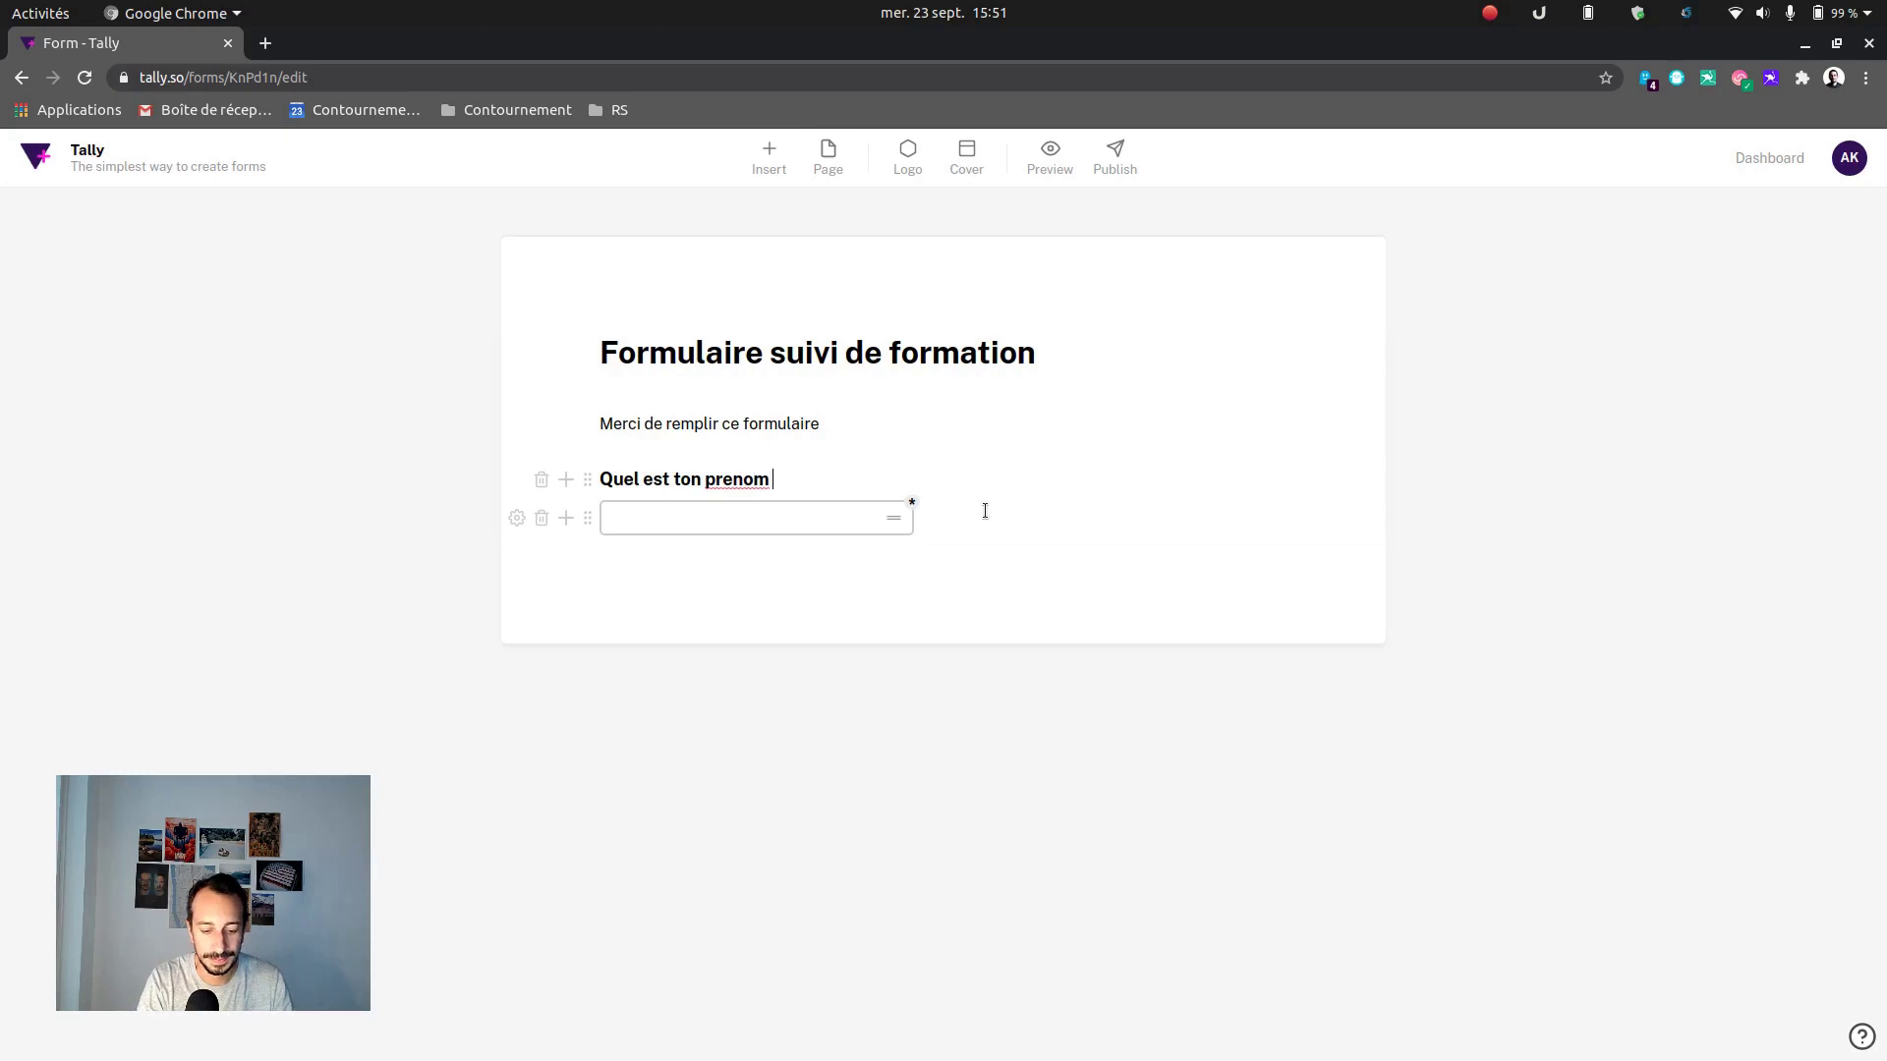
right_click(749, 480)
click(786, 492)
Check the answer settings of the short answer field under the first-name question
click(683, 518)
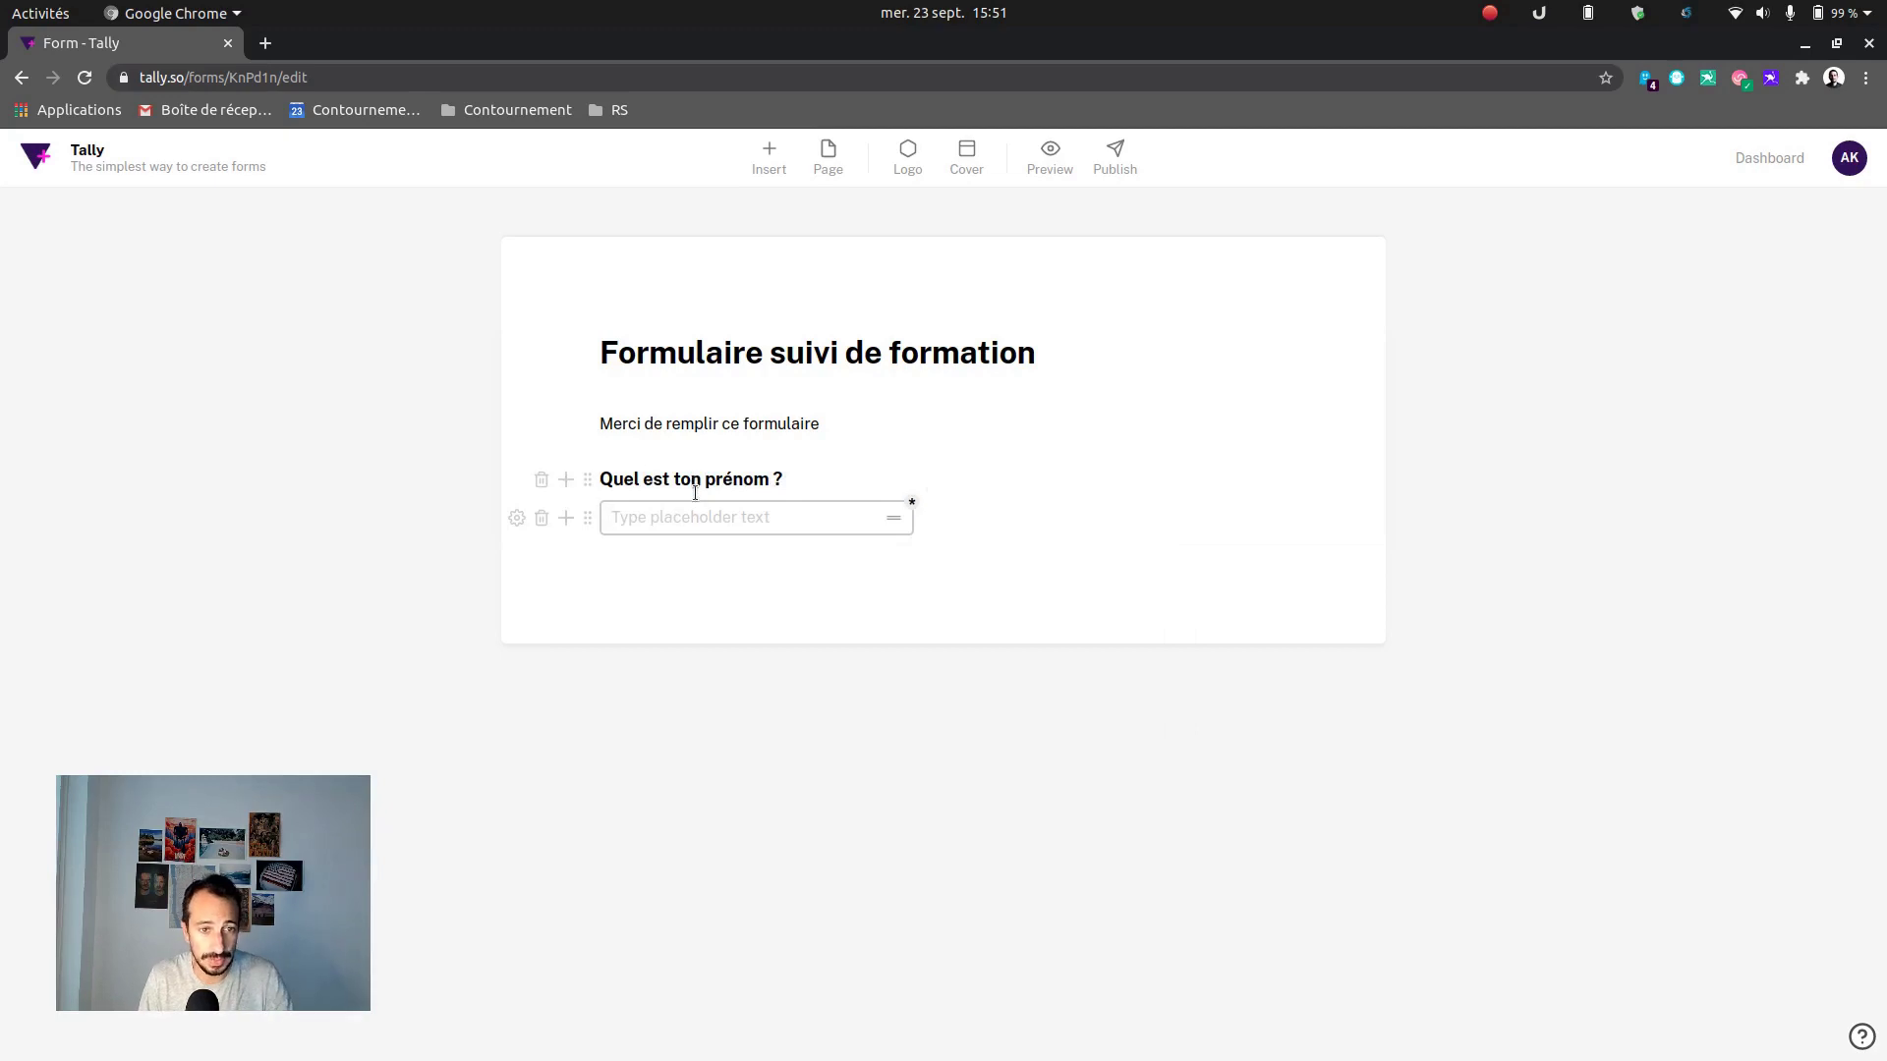
click(517, 519)
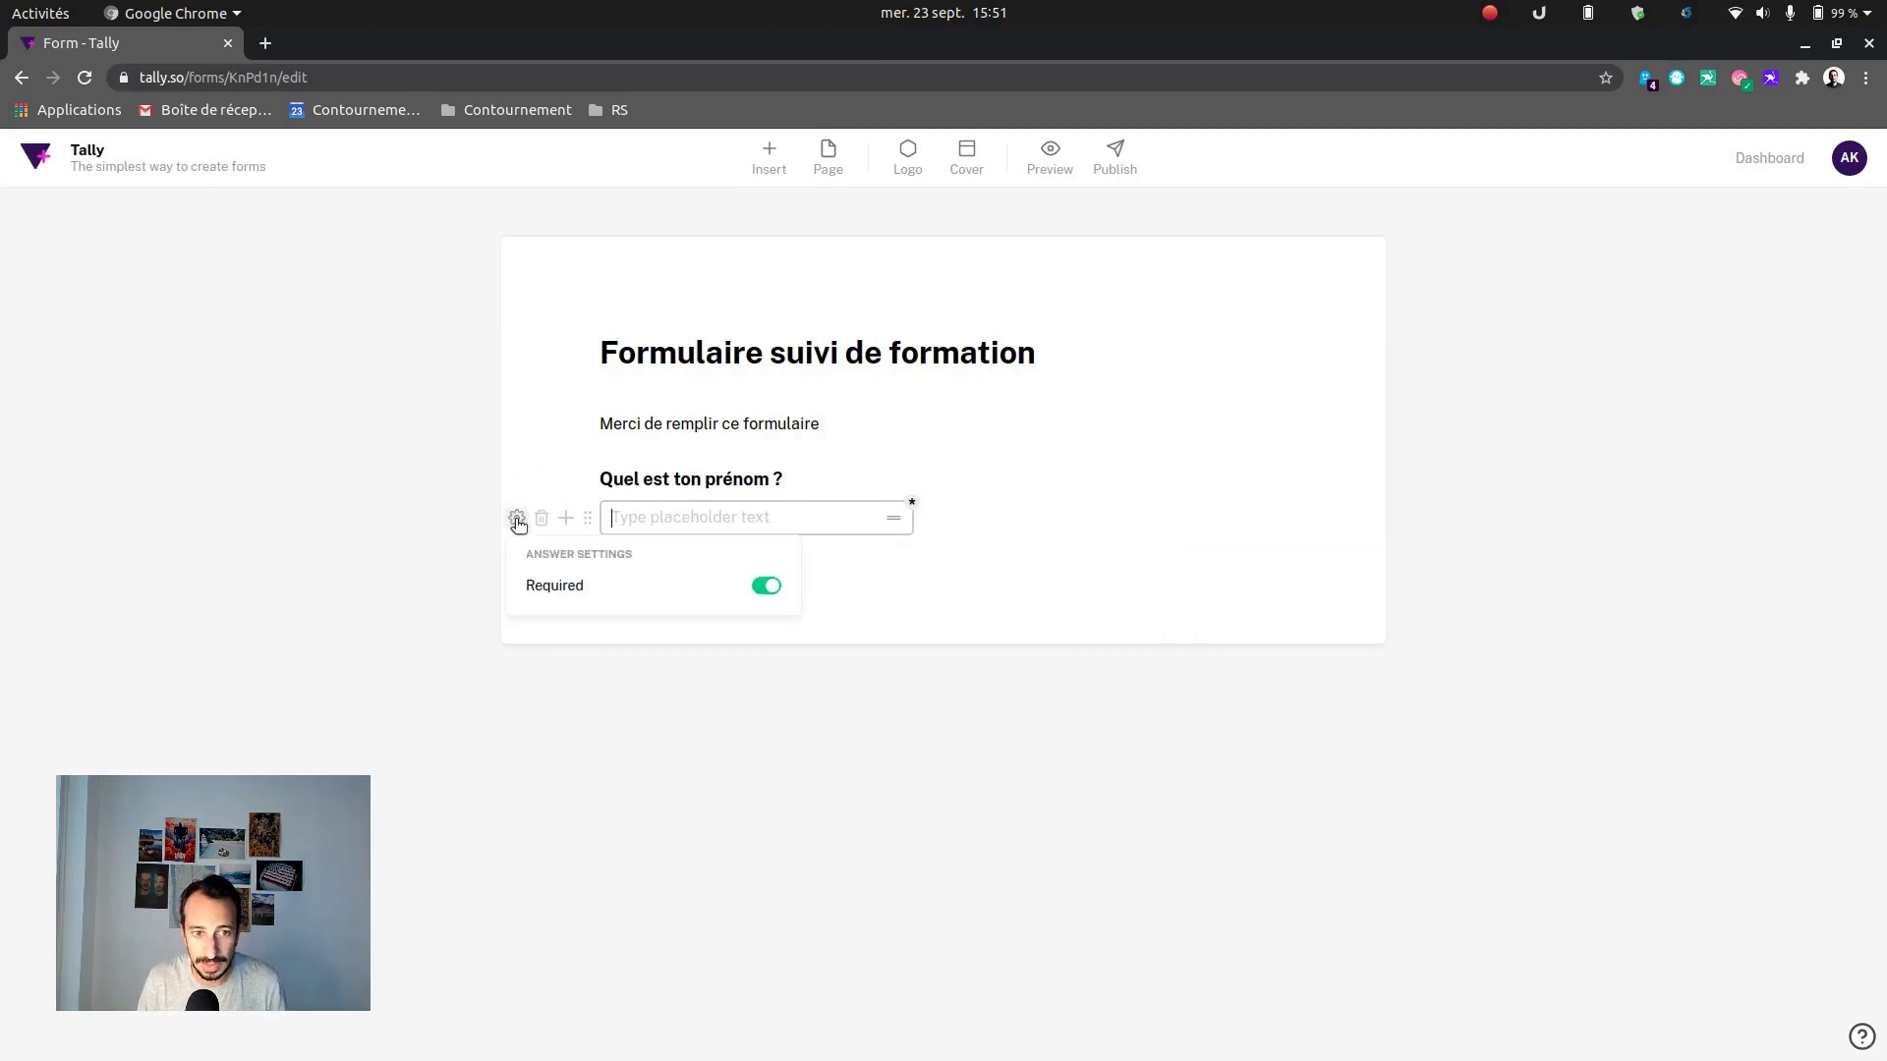
click(670, 517)
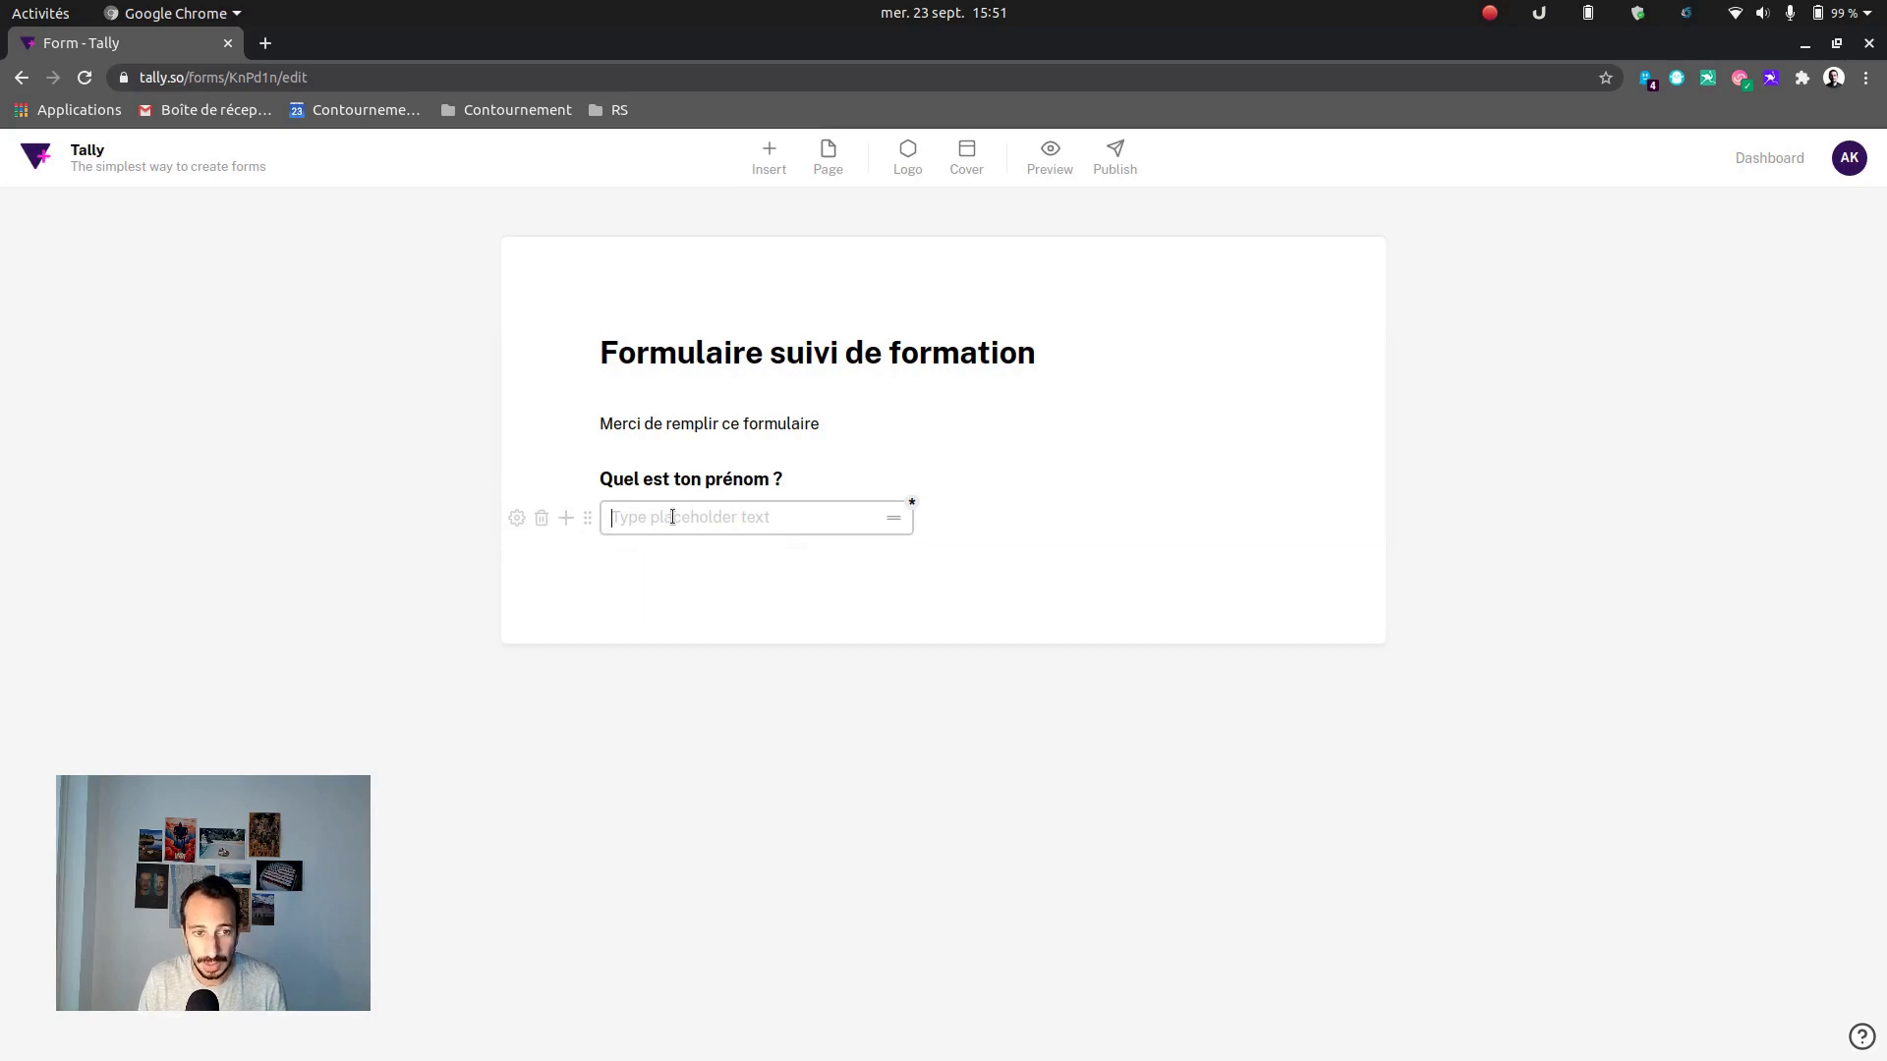
Insert a multiple choice question below the first-name field and title it "Quelle formation ?"
click(631, 551)
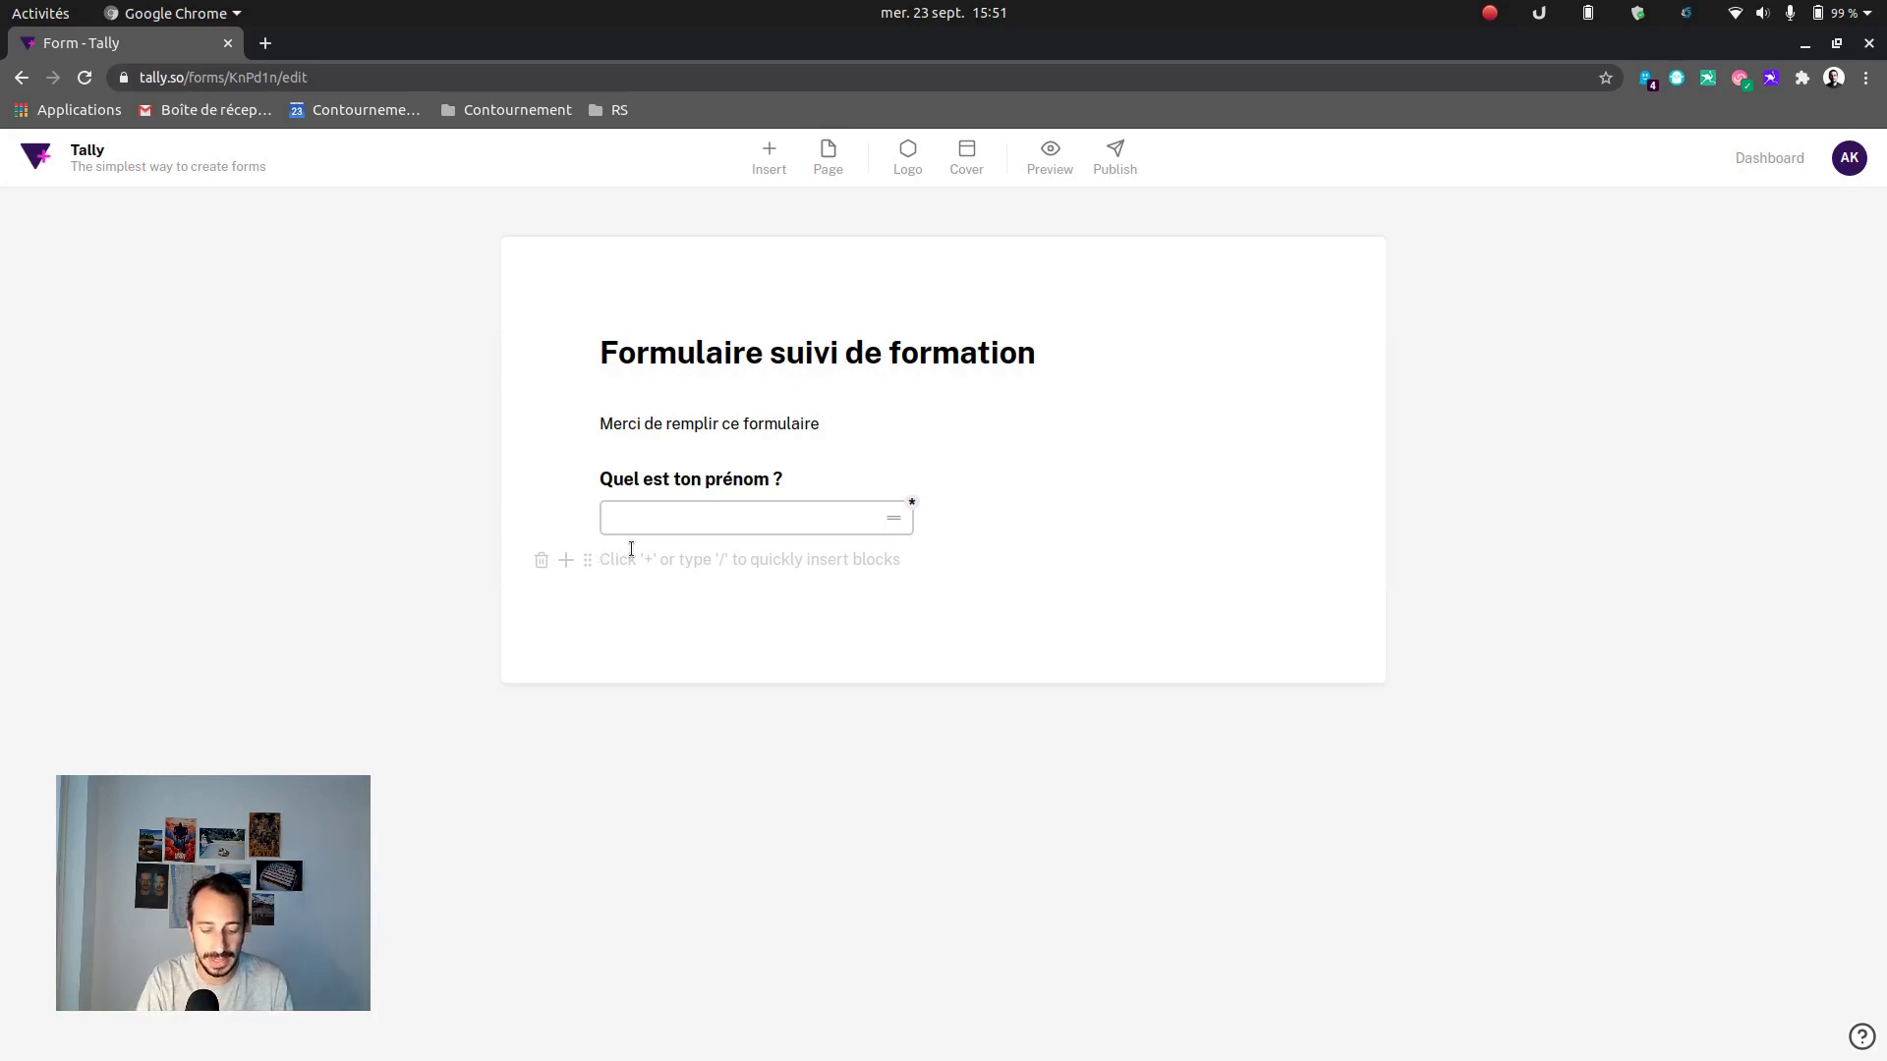
key(slash)
text(quest)
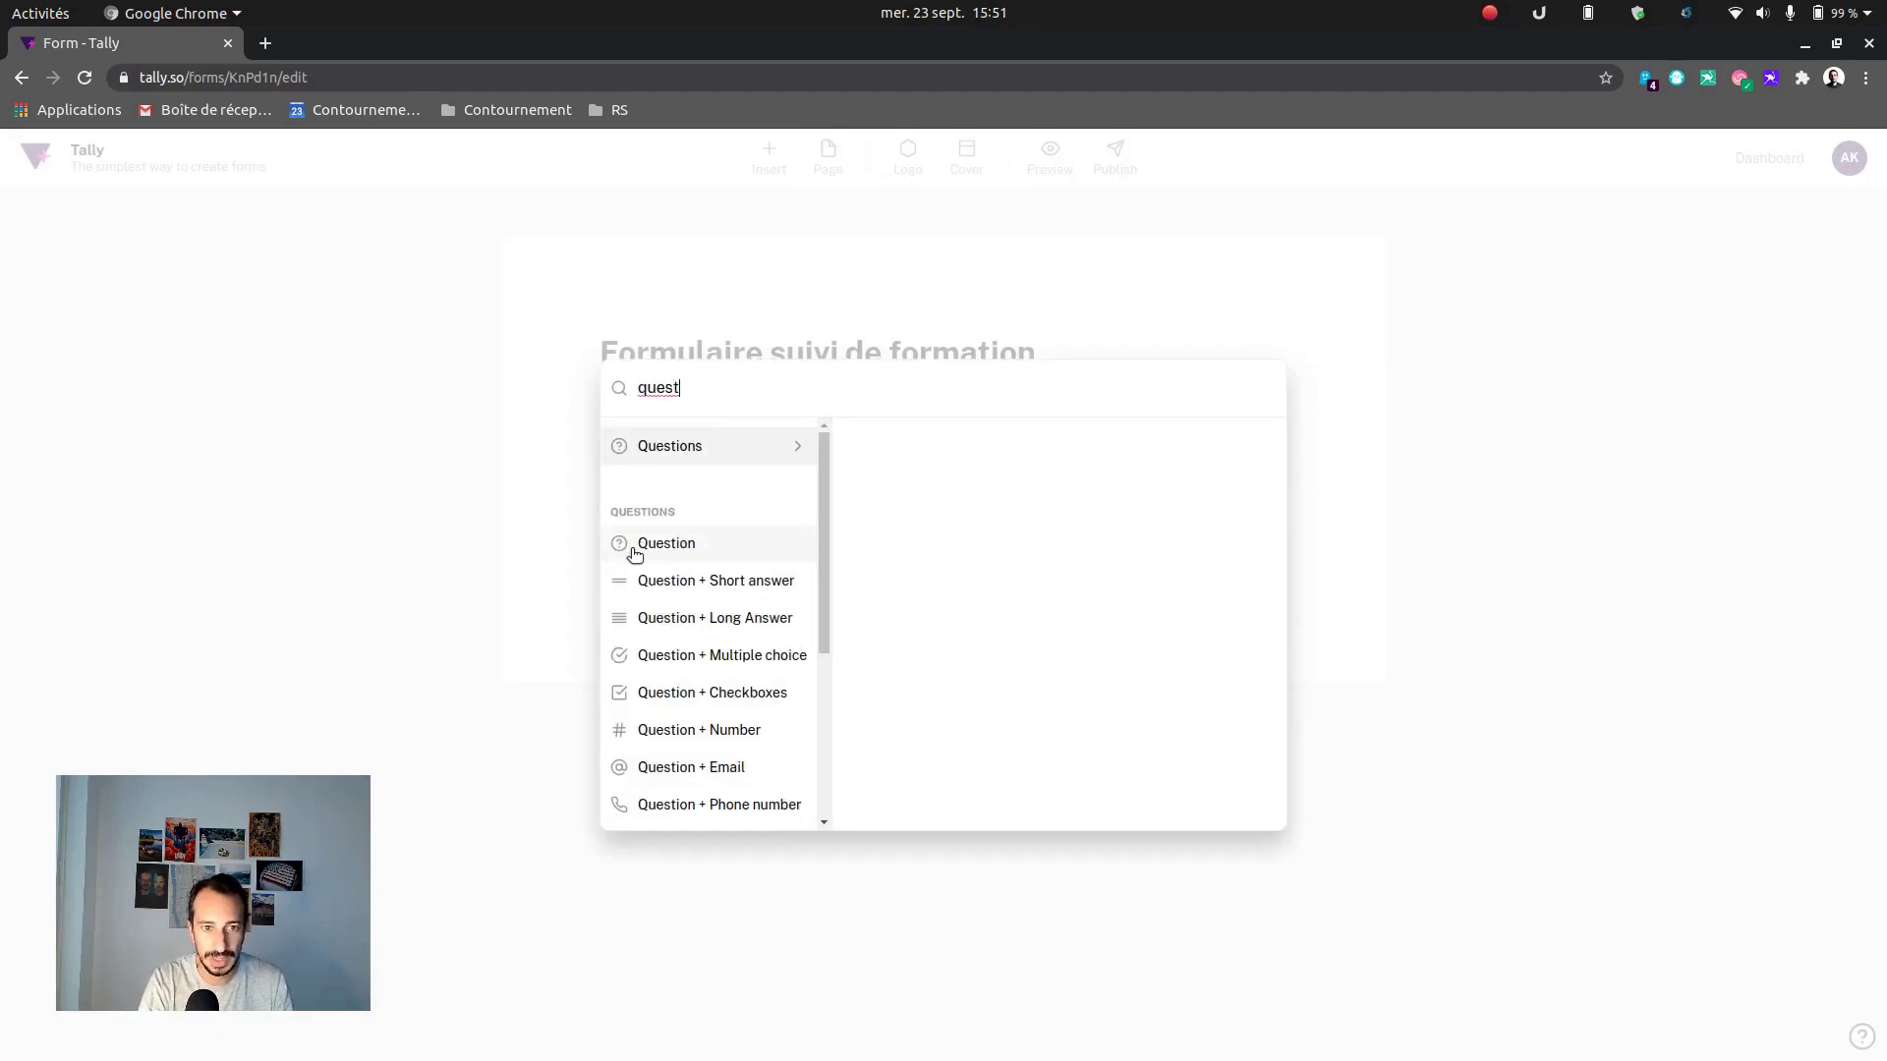
key(Down)
key(Down)
key(Down)
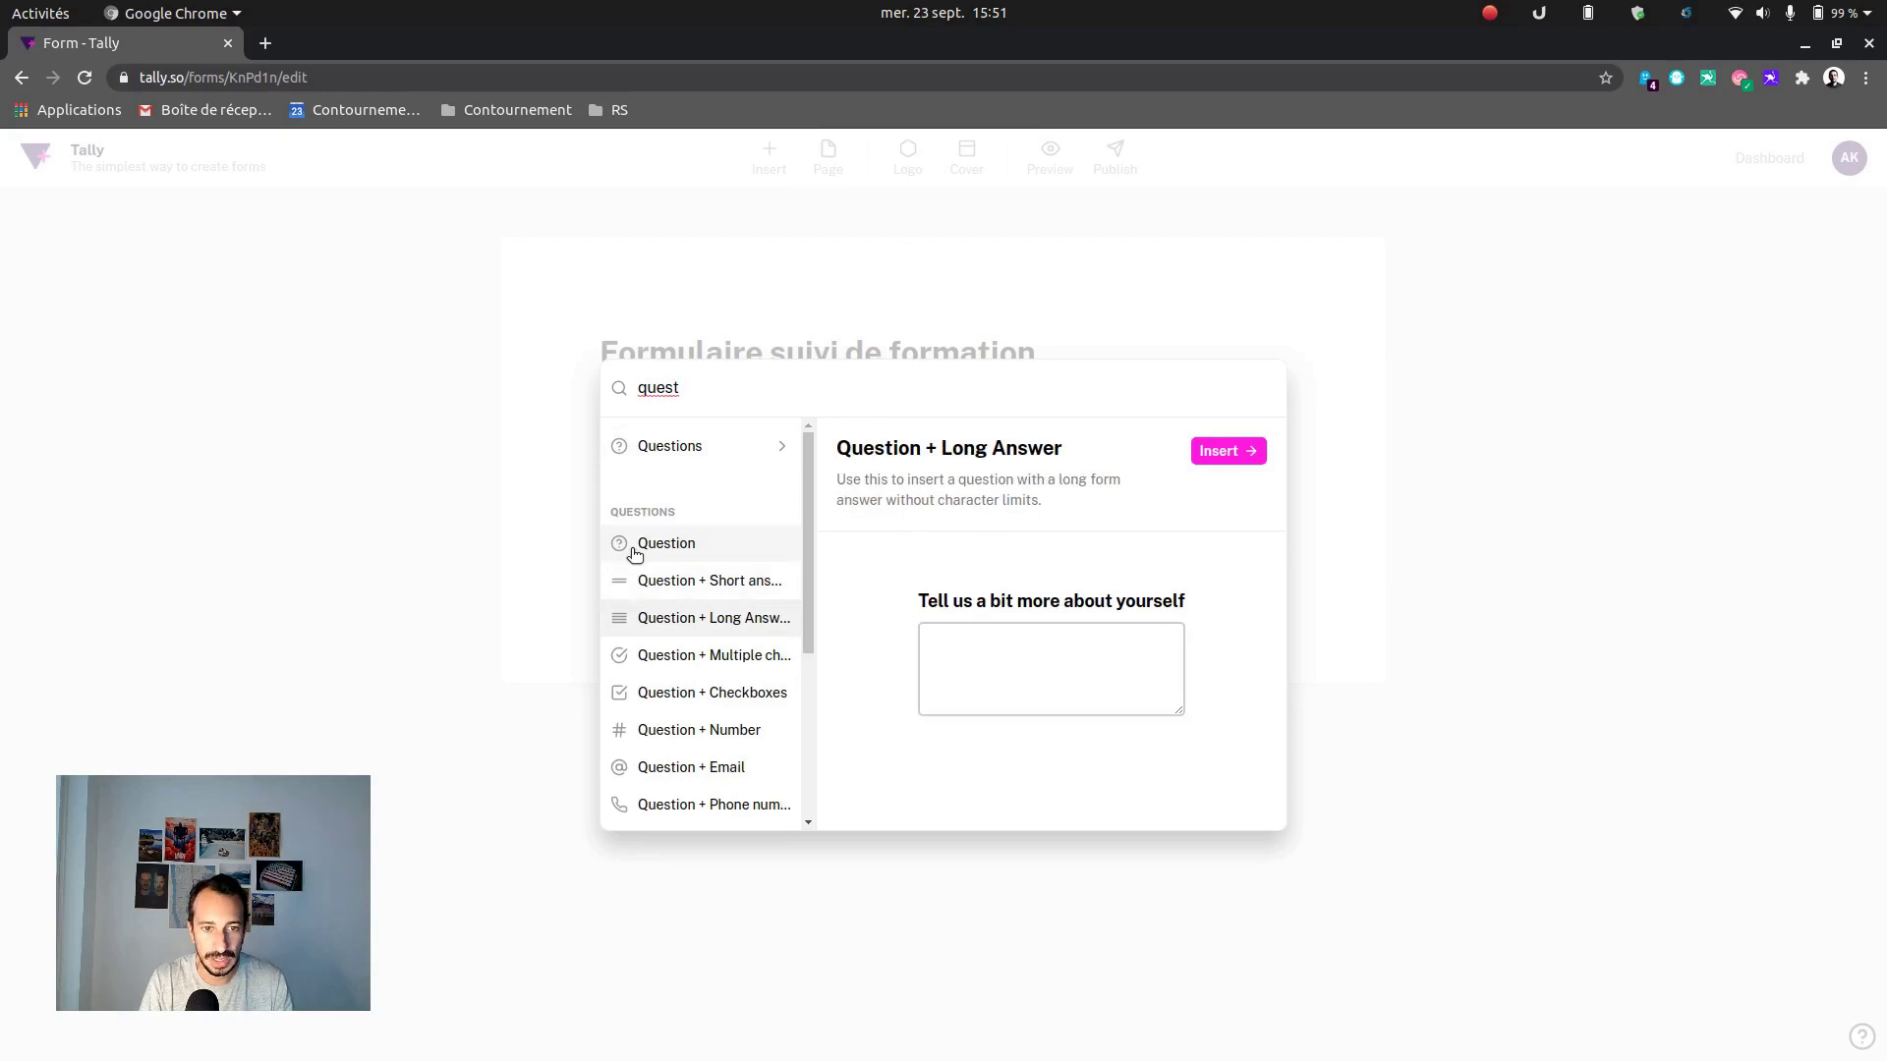
key(Down)
key(Return)
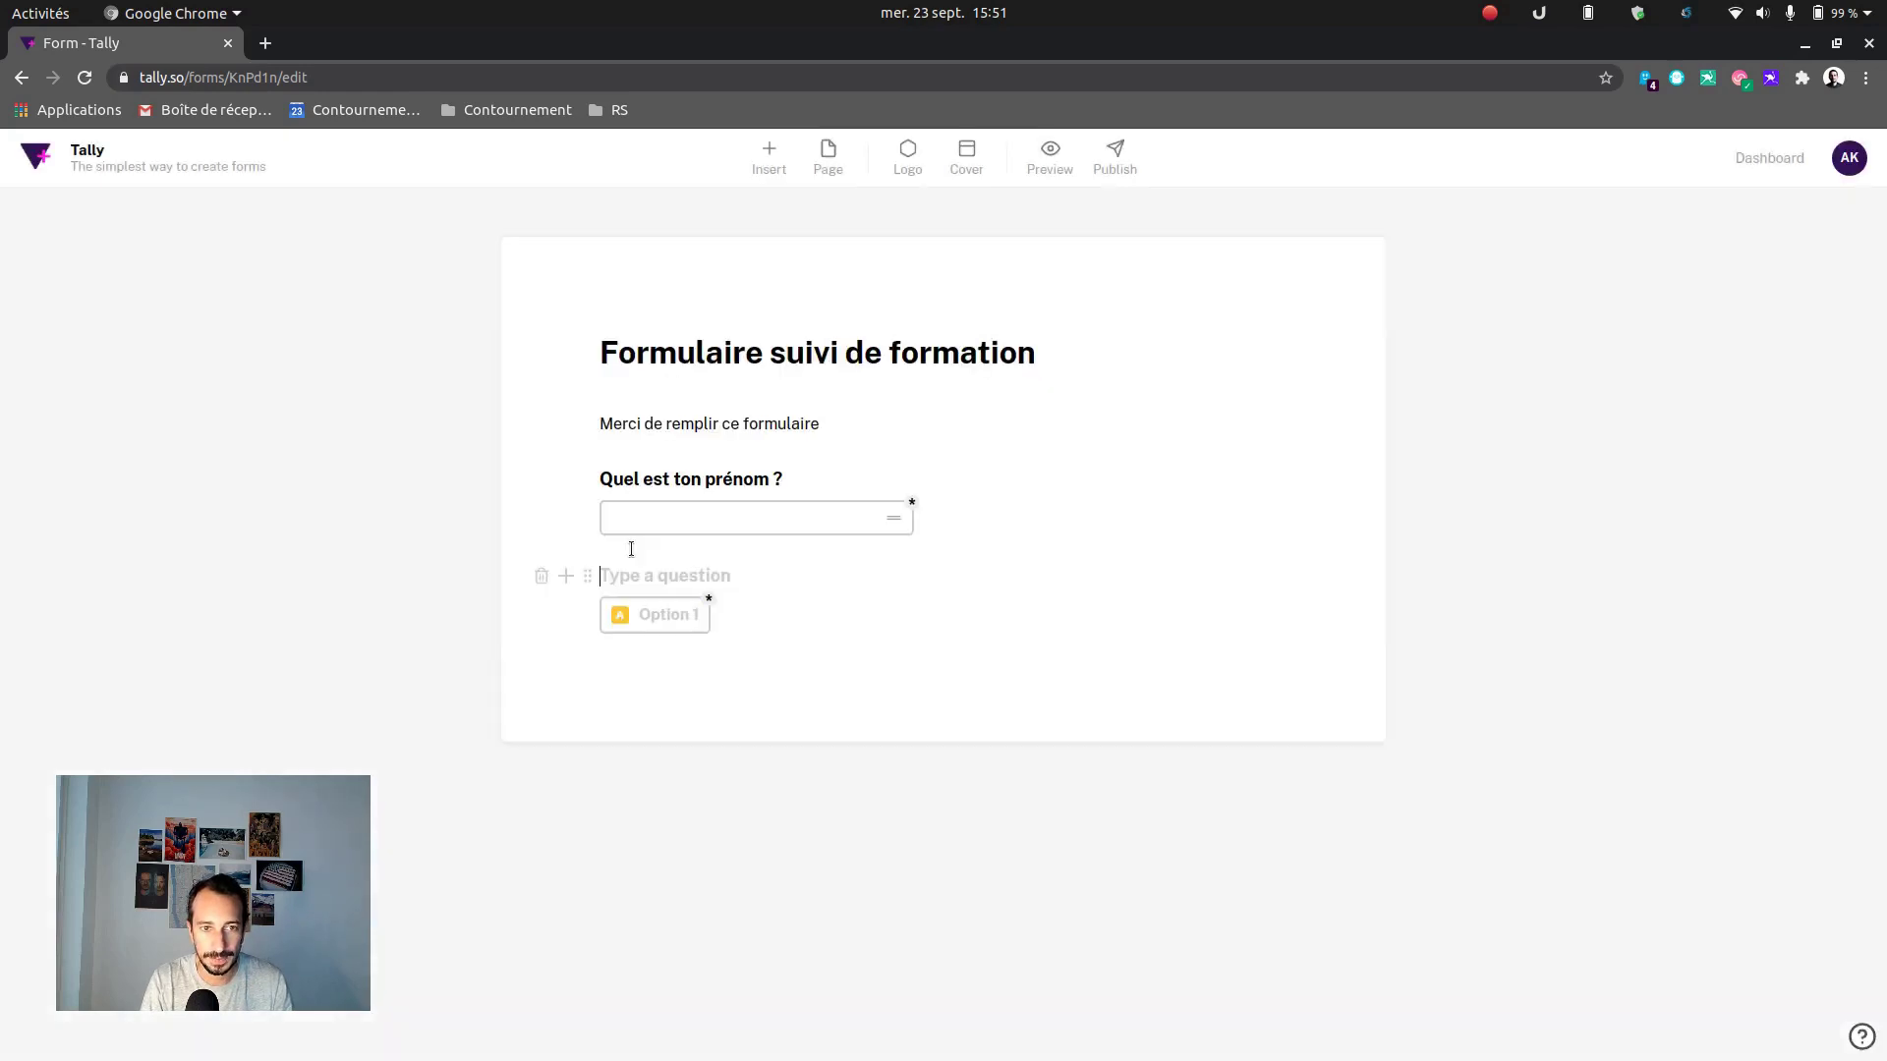
text(Qu)
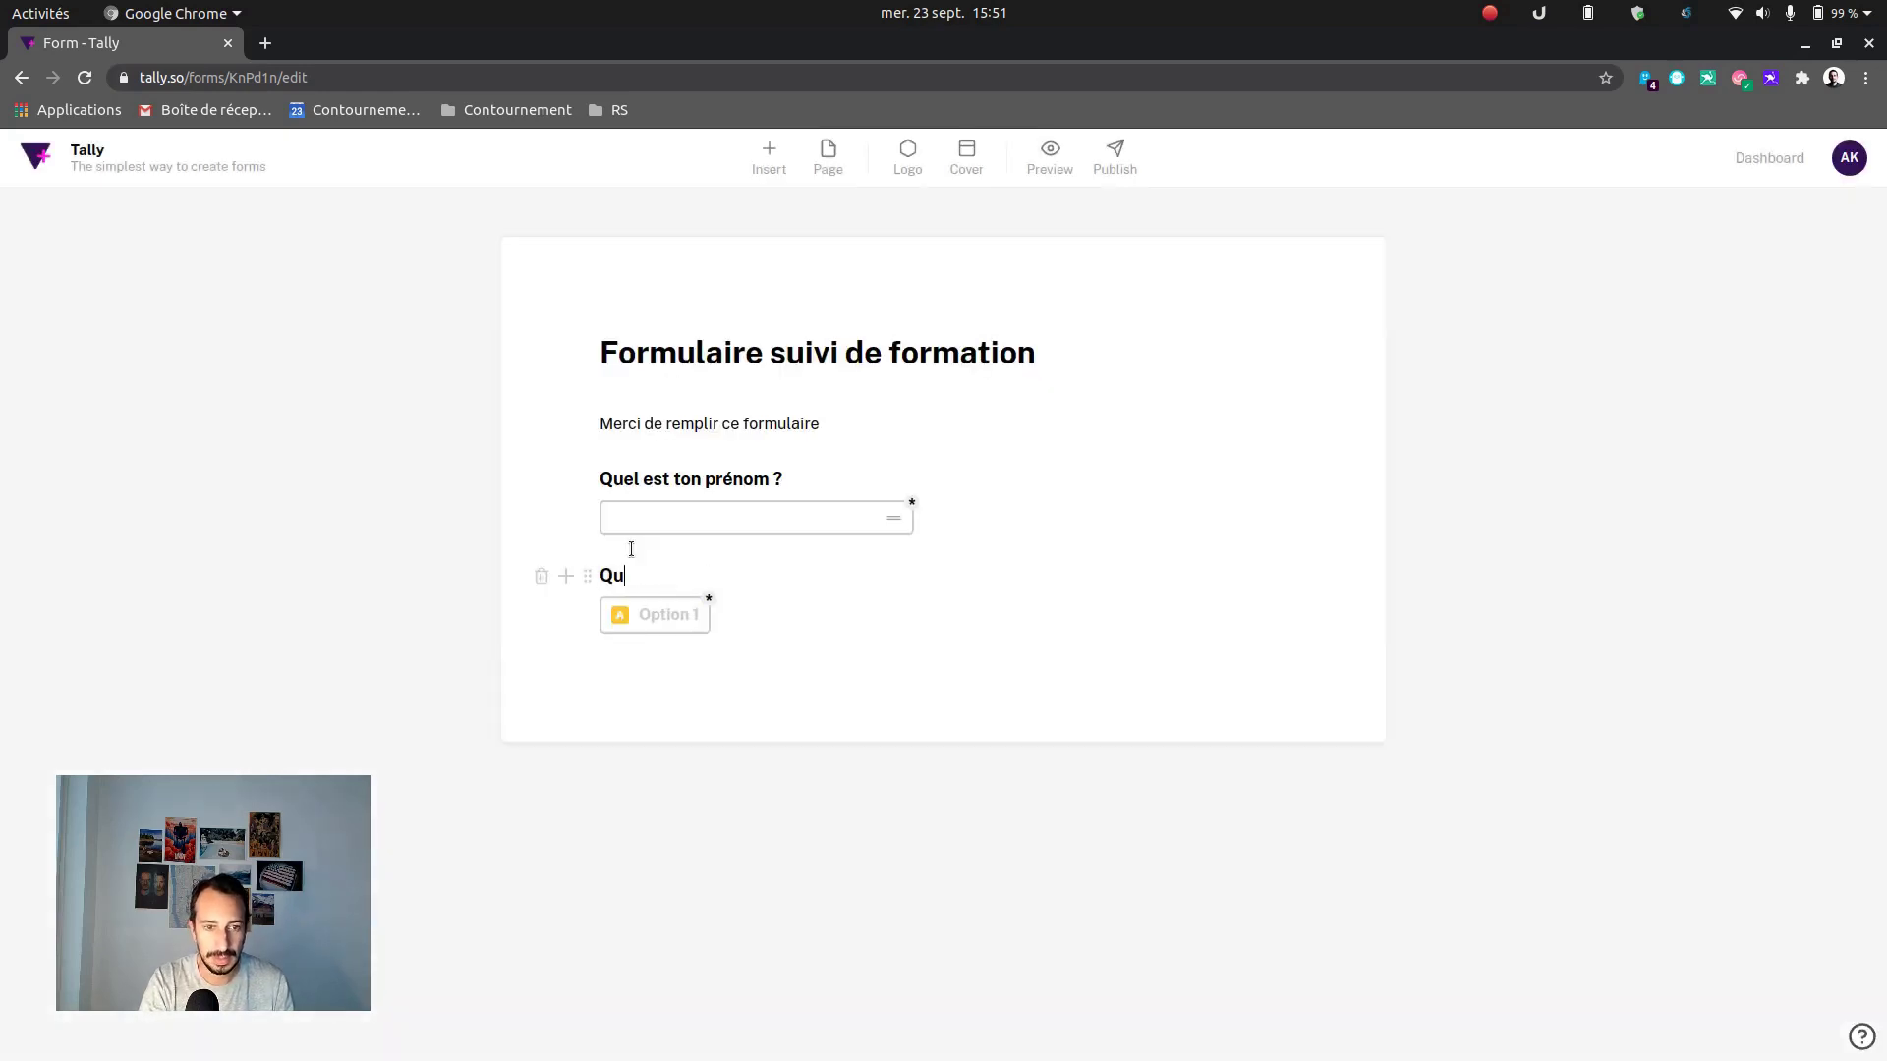
text(elle formation ?)
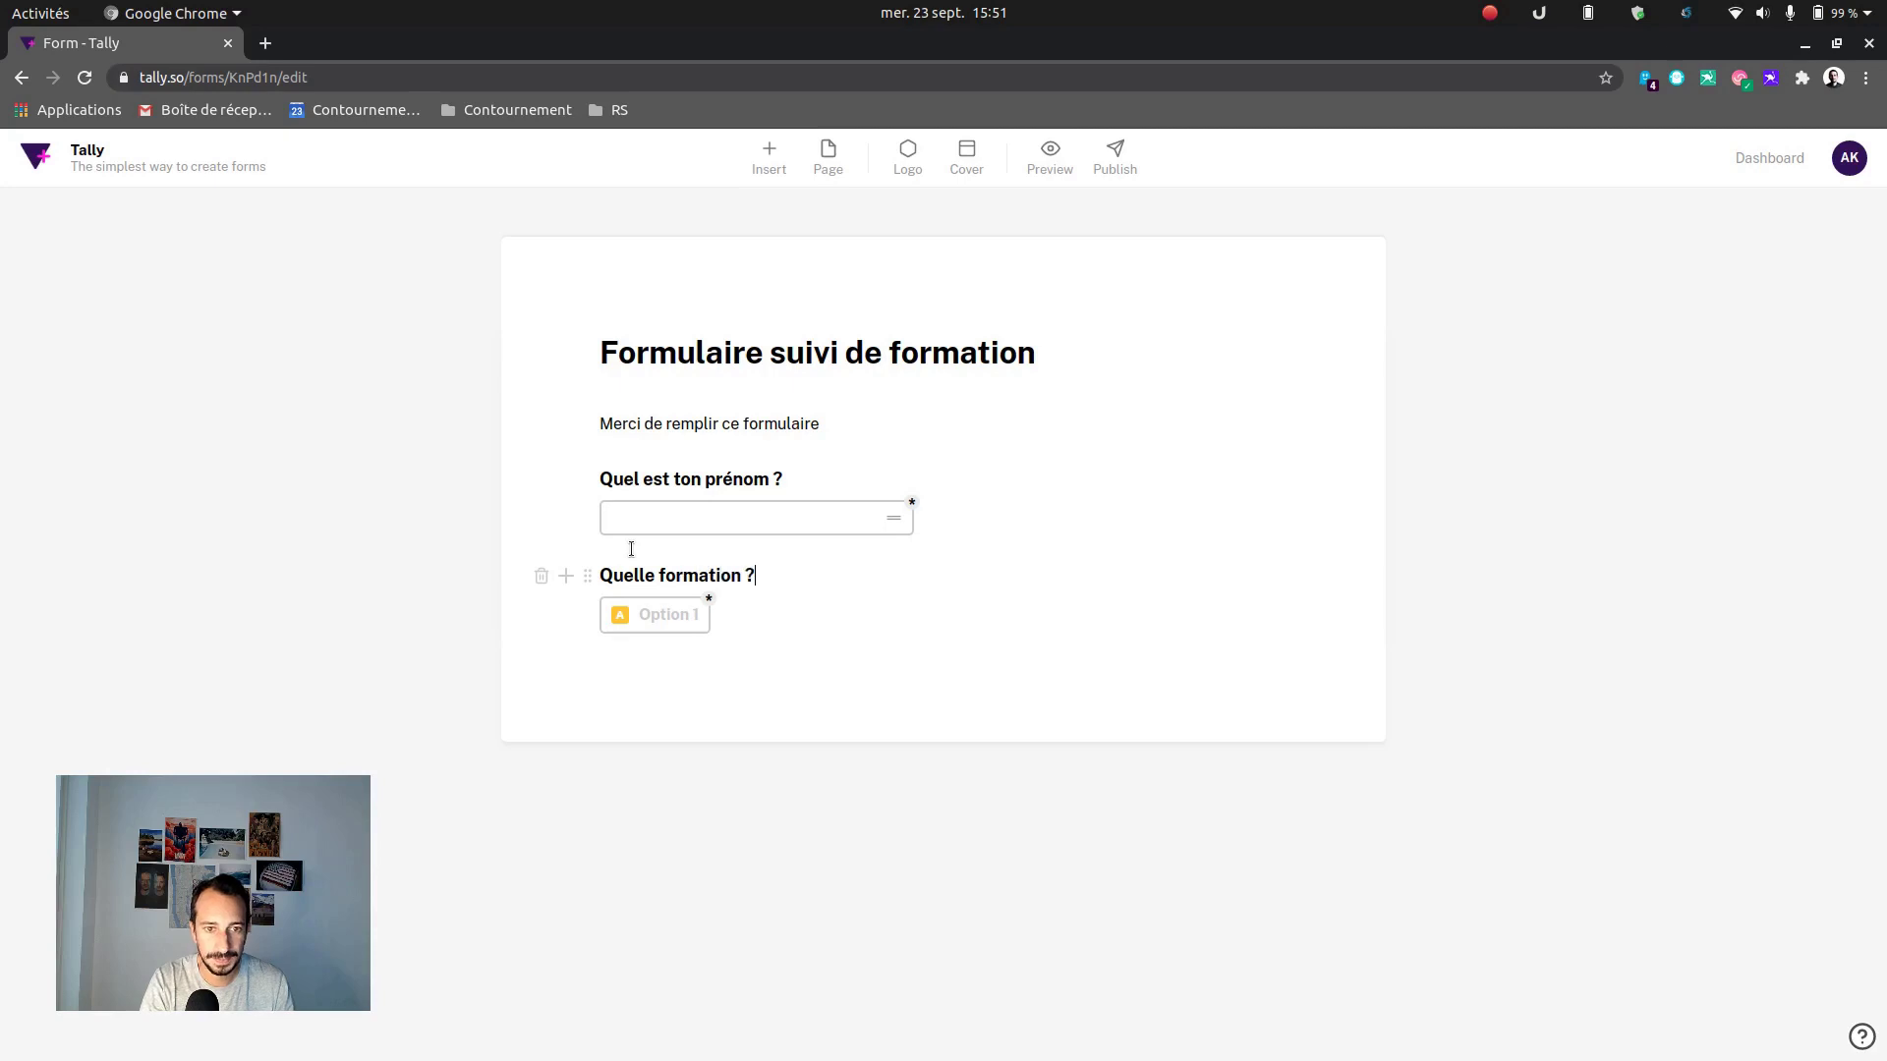
Fill in the multiple choice options Zapier, Airtable and Adalo, and end the option list with a new empty line
key(Return)
text(Zapier)
key(Return)
text(Airtable)
key(Return)
text(Zoho)
key(BackSpace)
key(BackSpace)
key(BackSpace)
key(BackSpace)
text(Adalo)
key(Return)
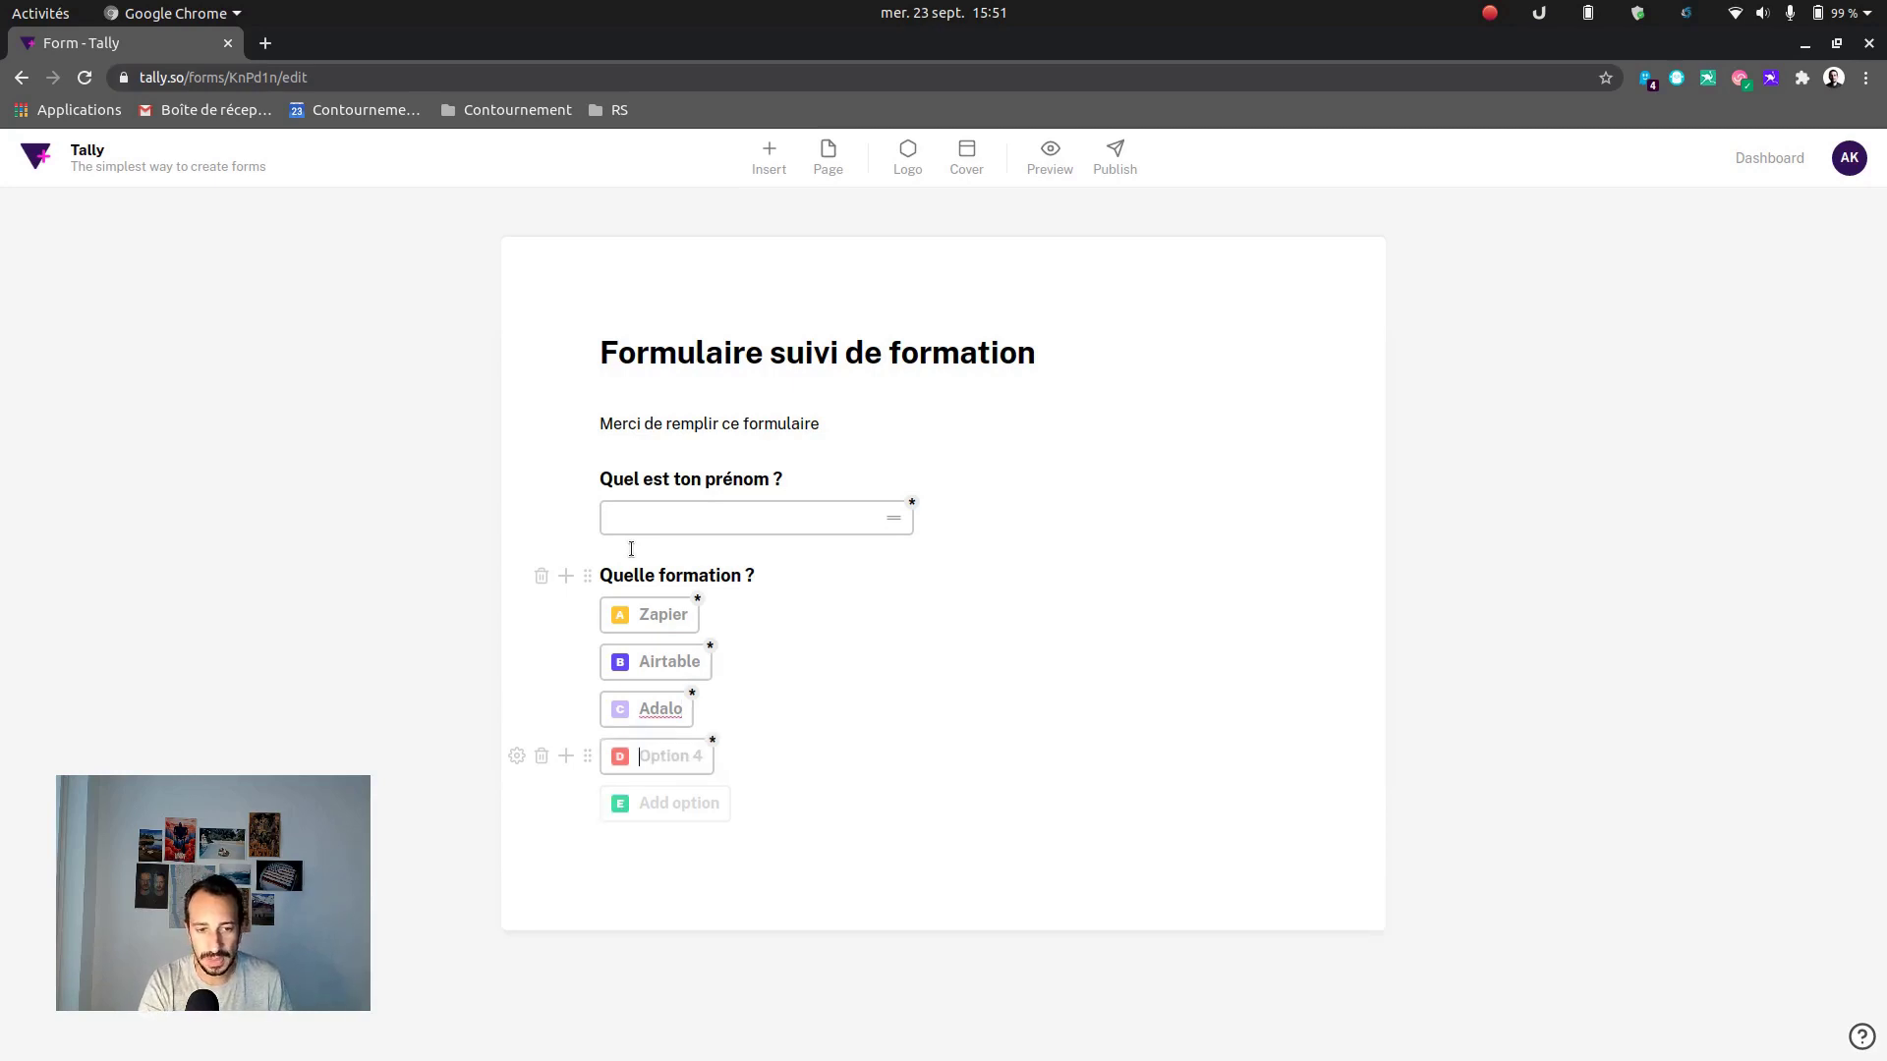
key(Return)
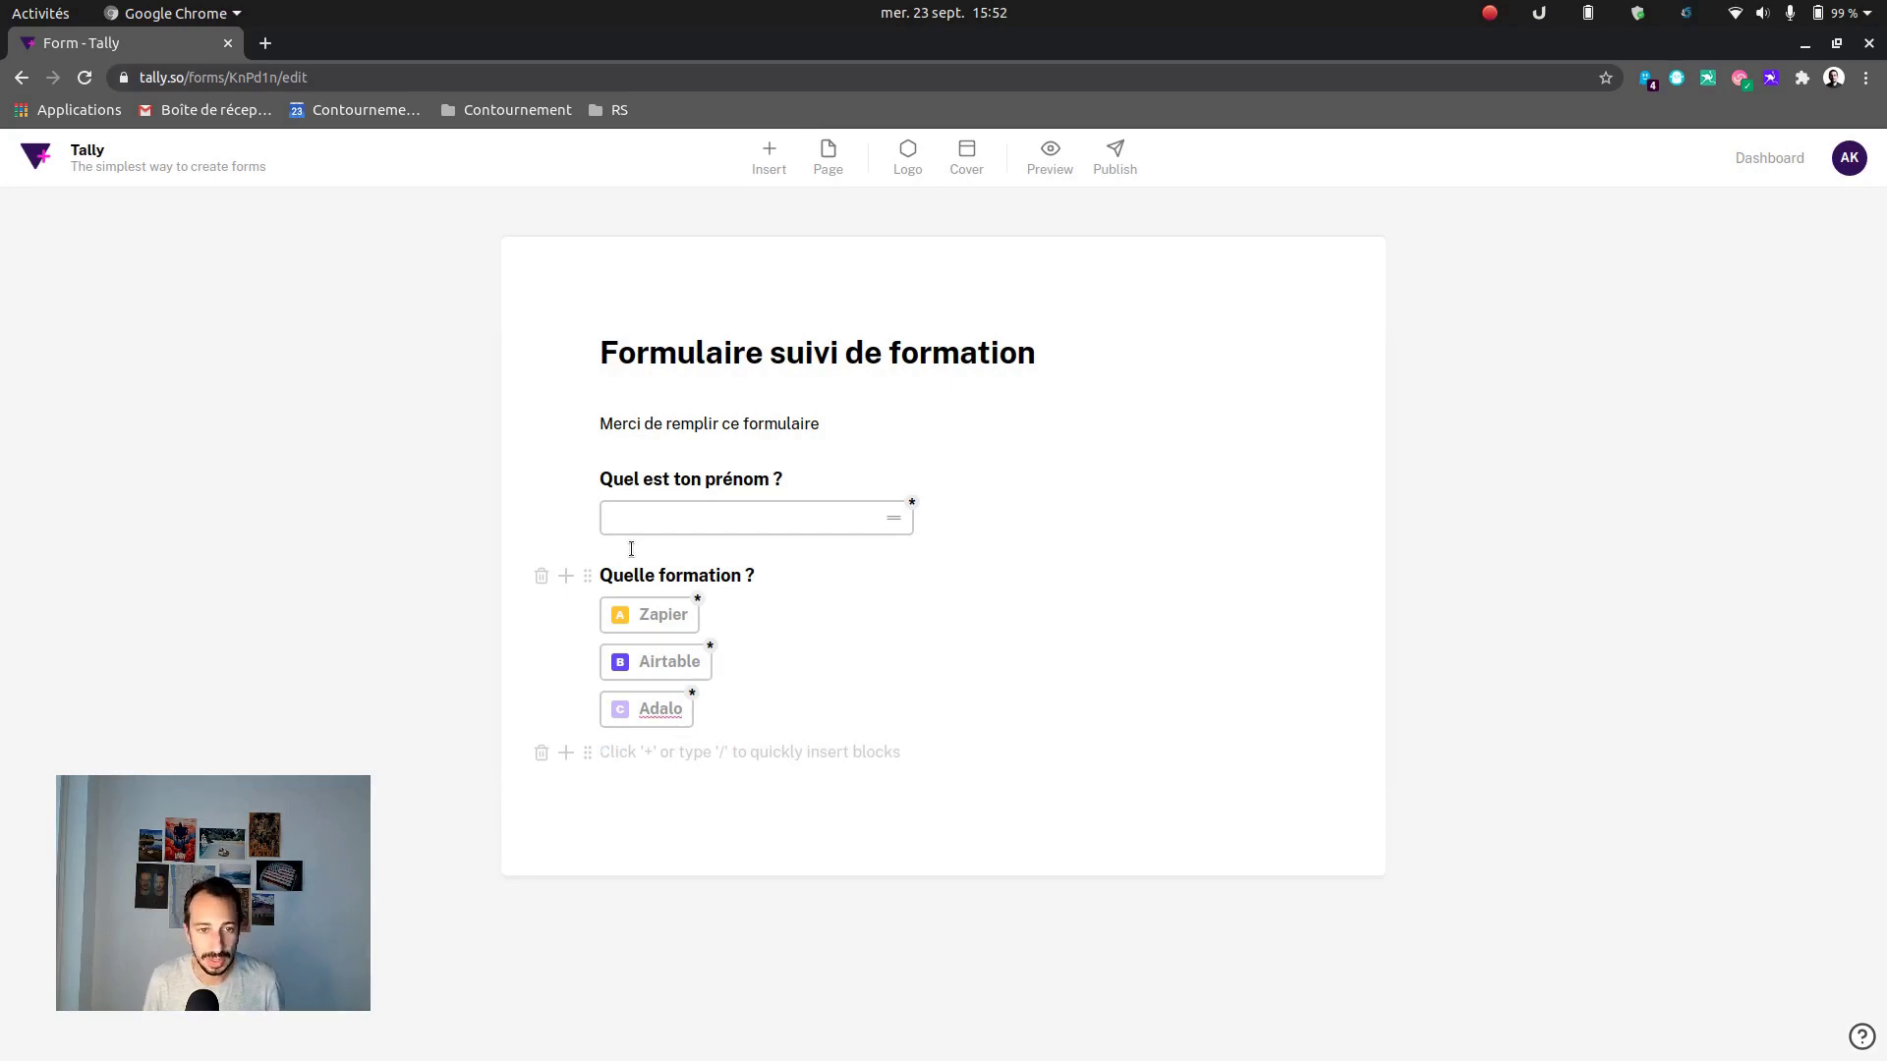
Insert a linear scale block below the training options
key(slash)
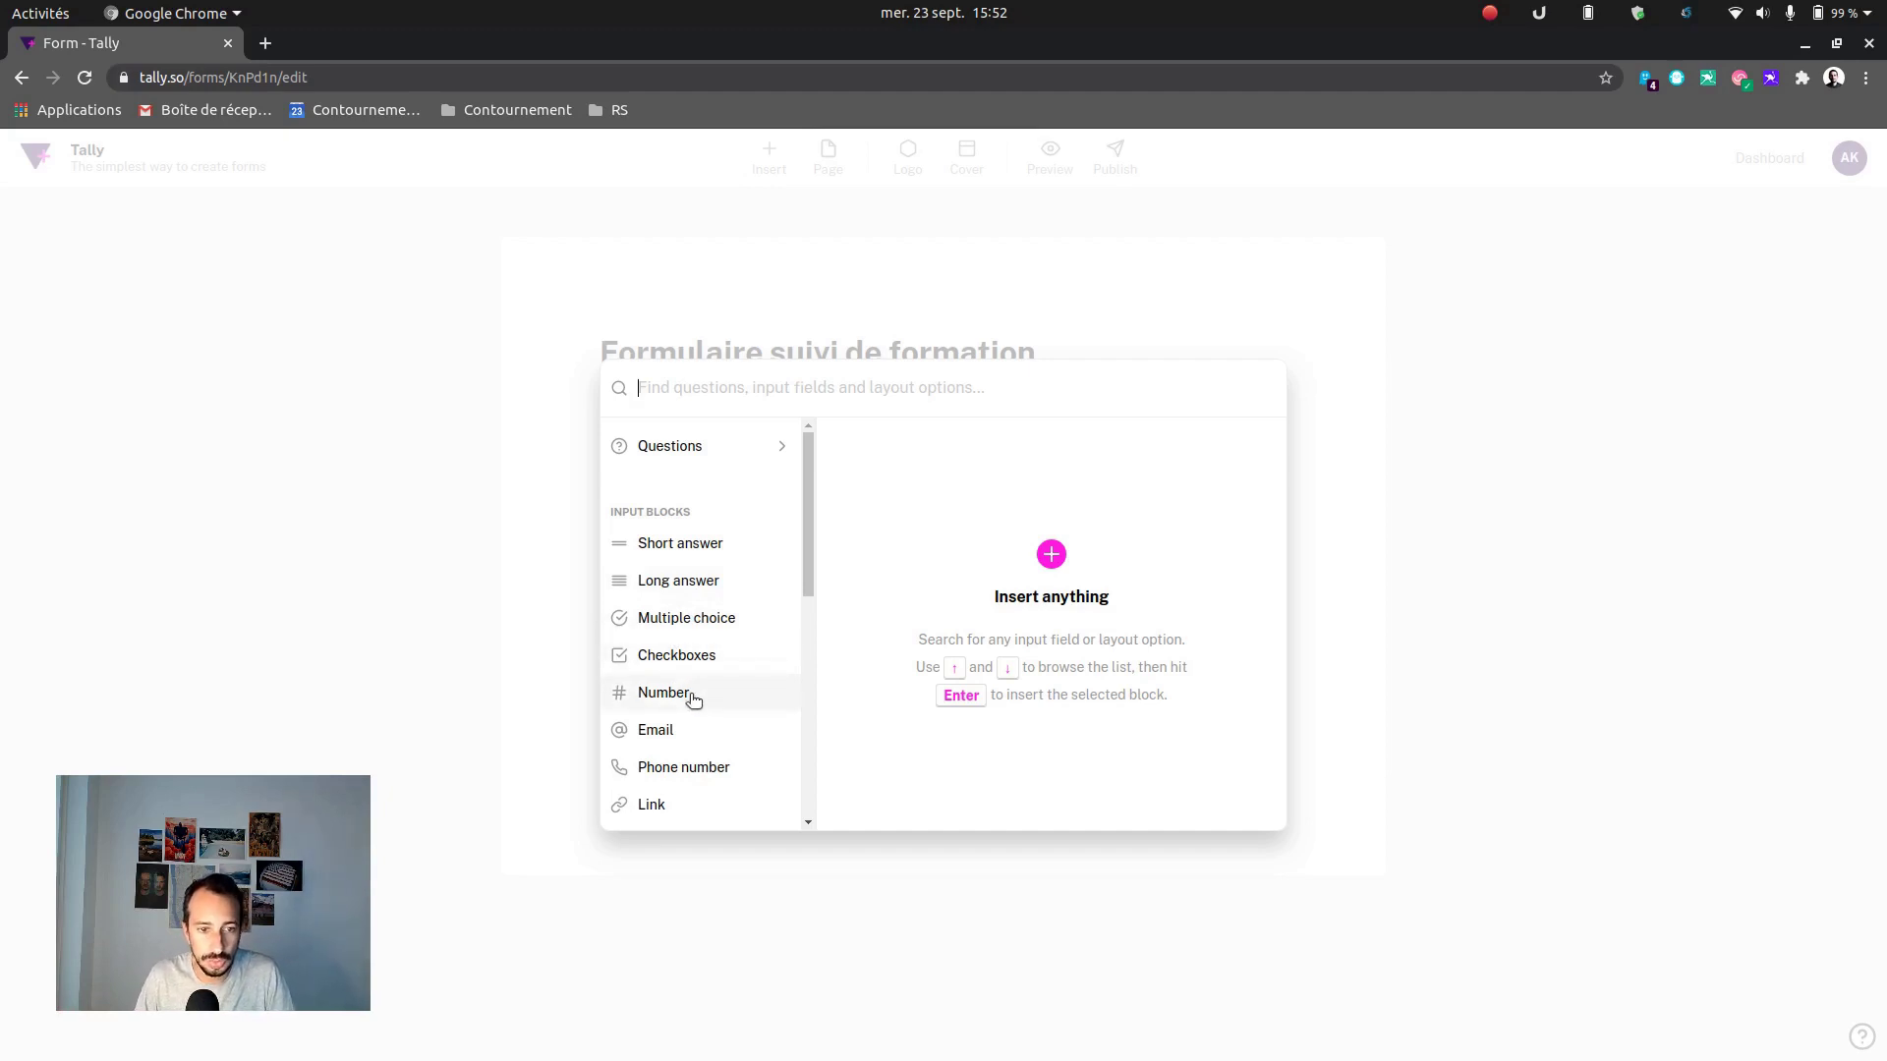
scroll(679, 727, down, 5)
scroll(734, 531, down, 2)
scroll(695, 629, up, 1)
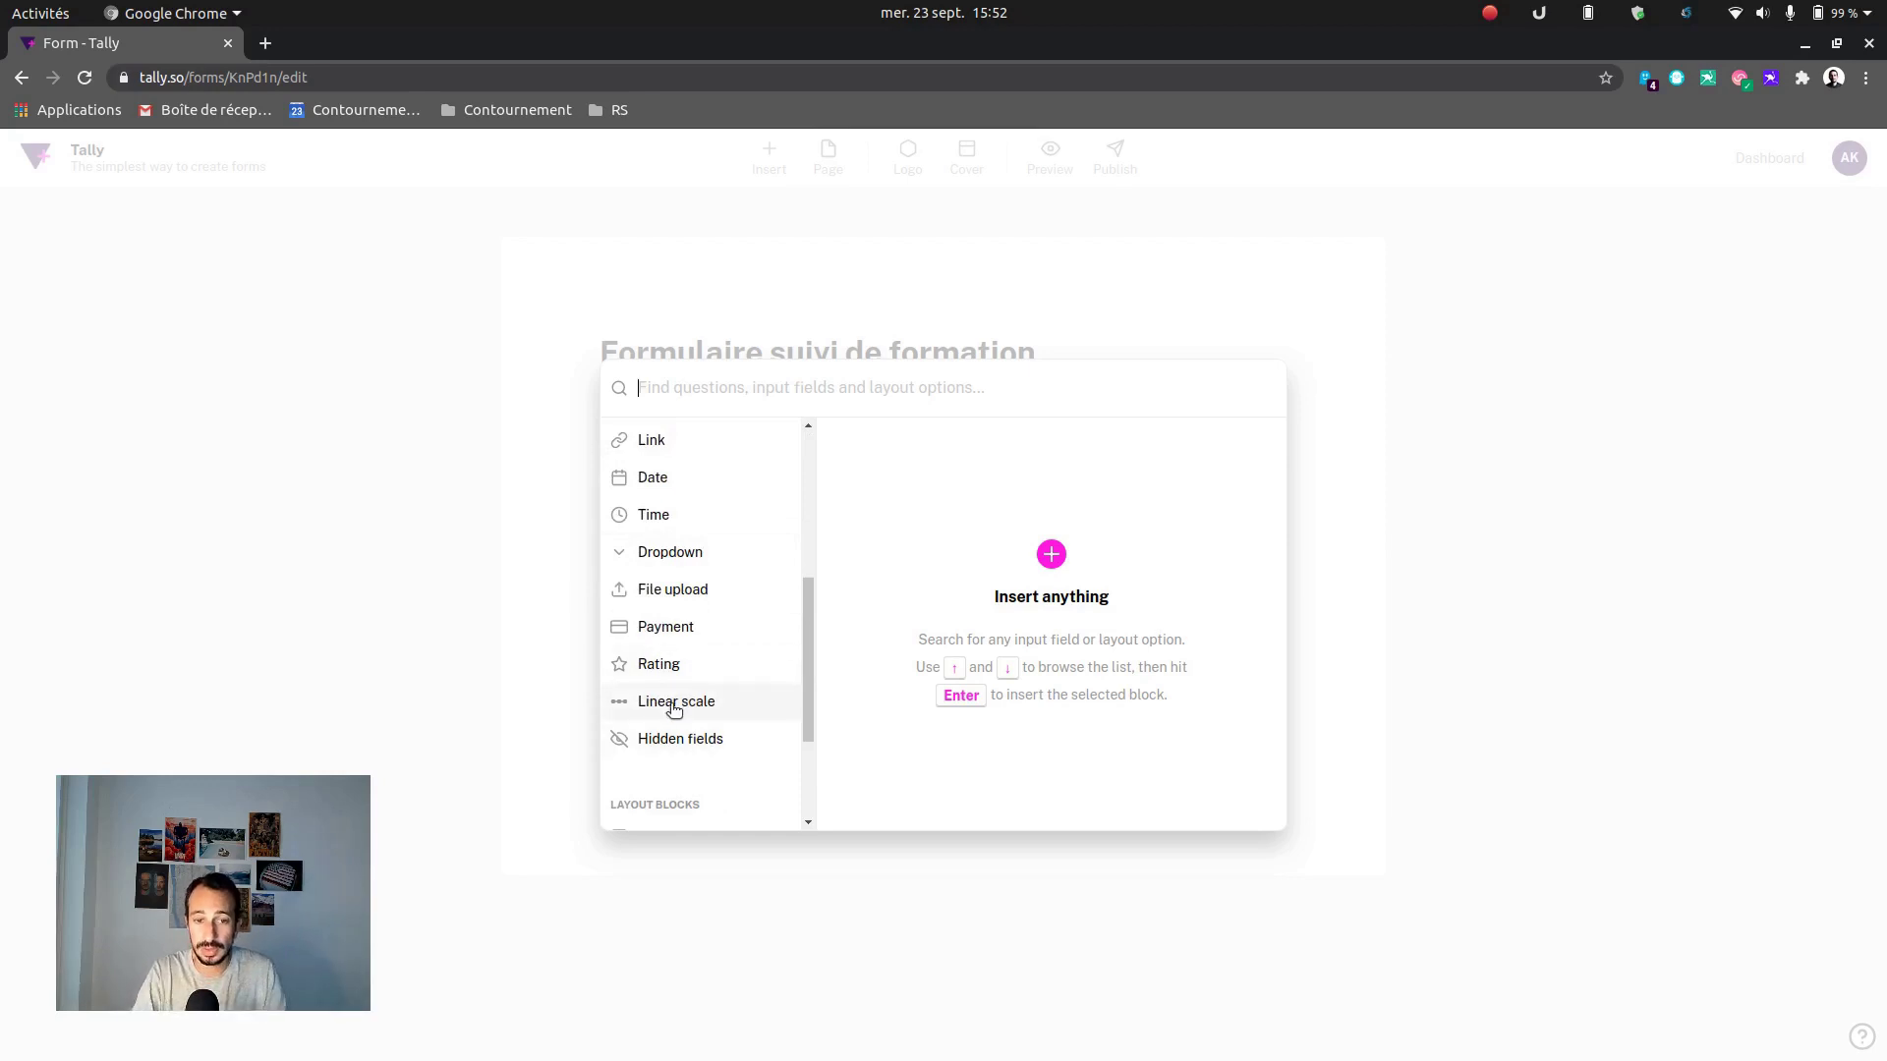
mouse_move(674, 708)
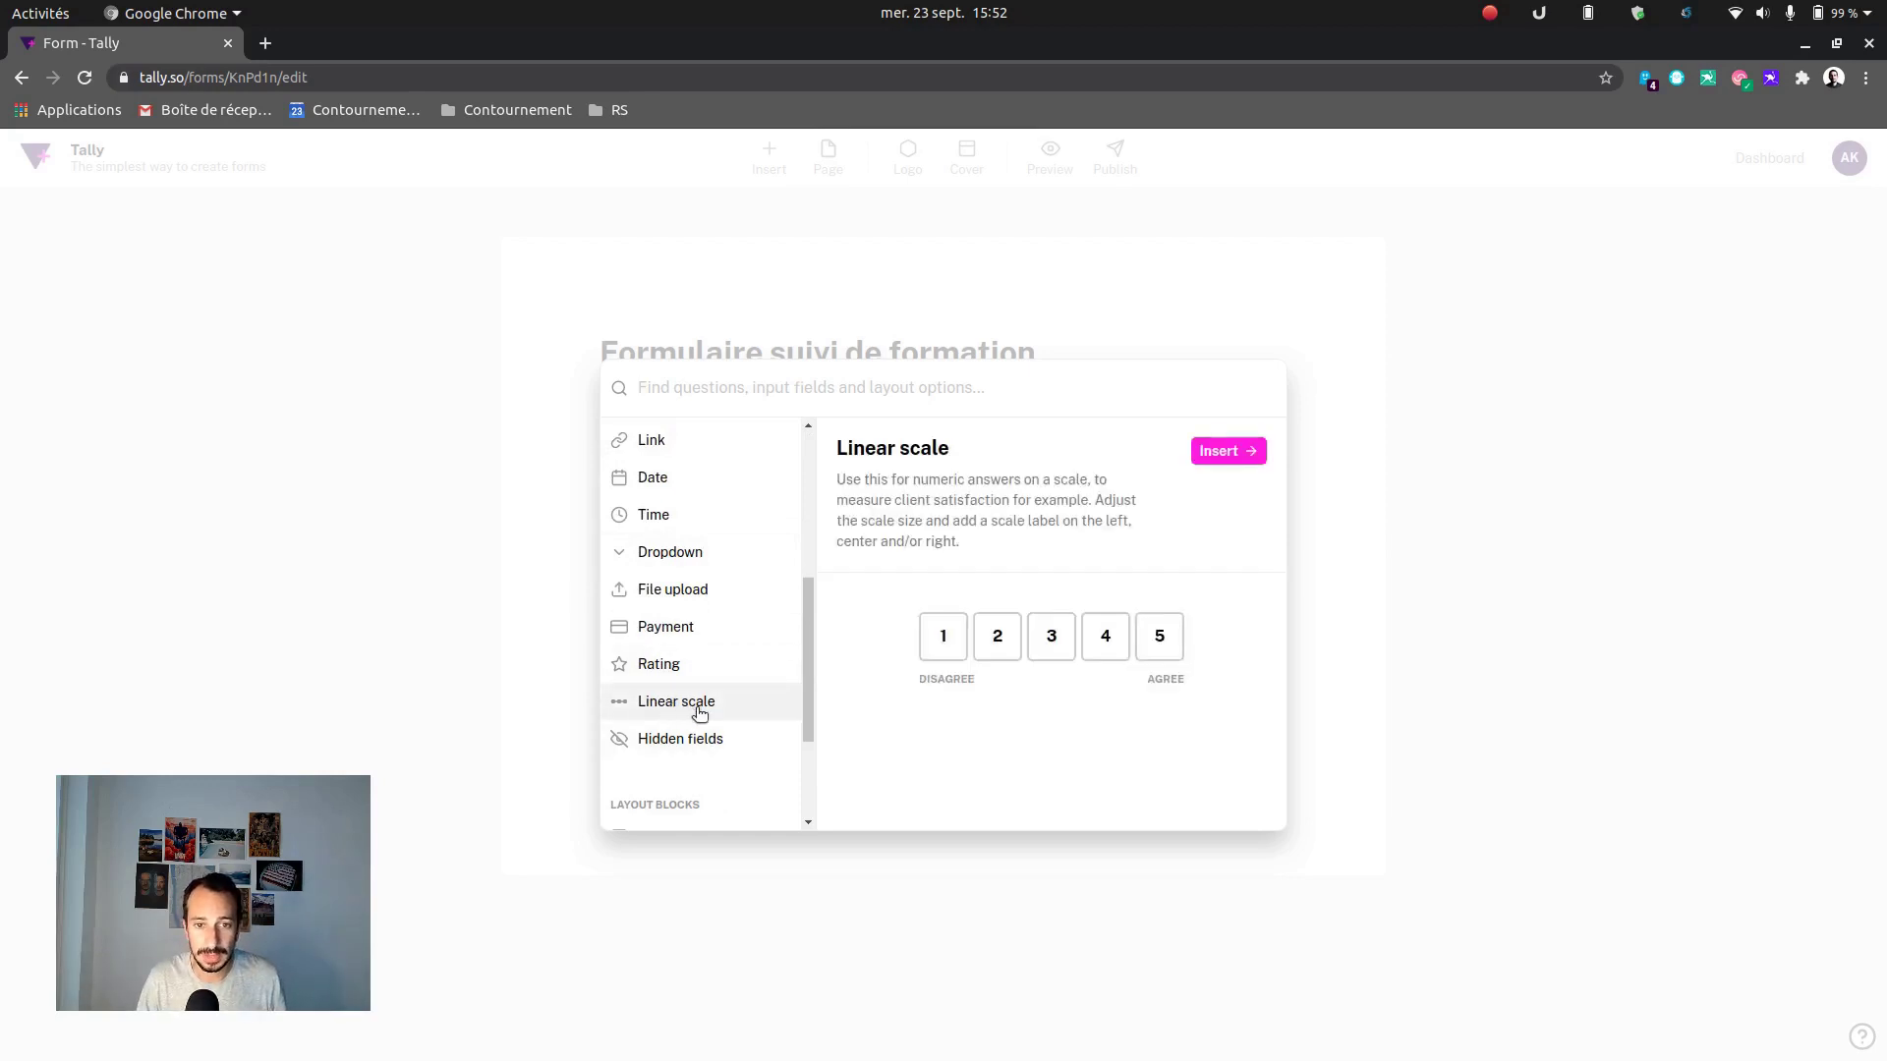
click(1226, 451)
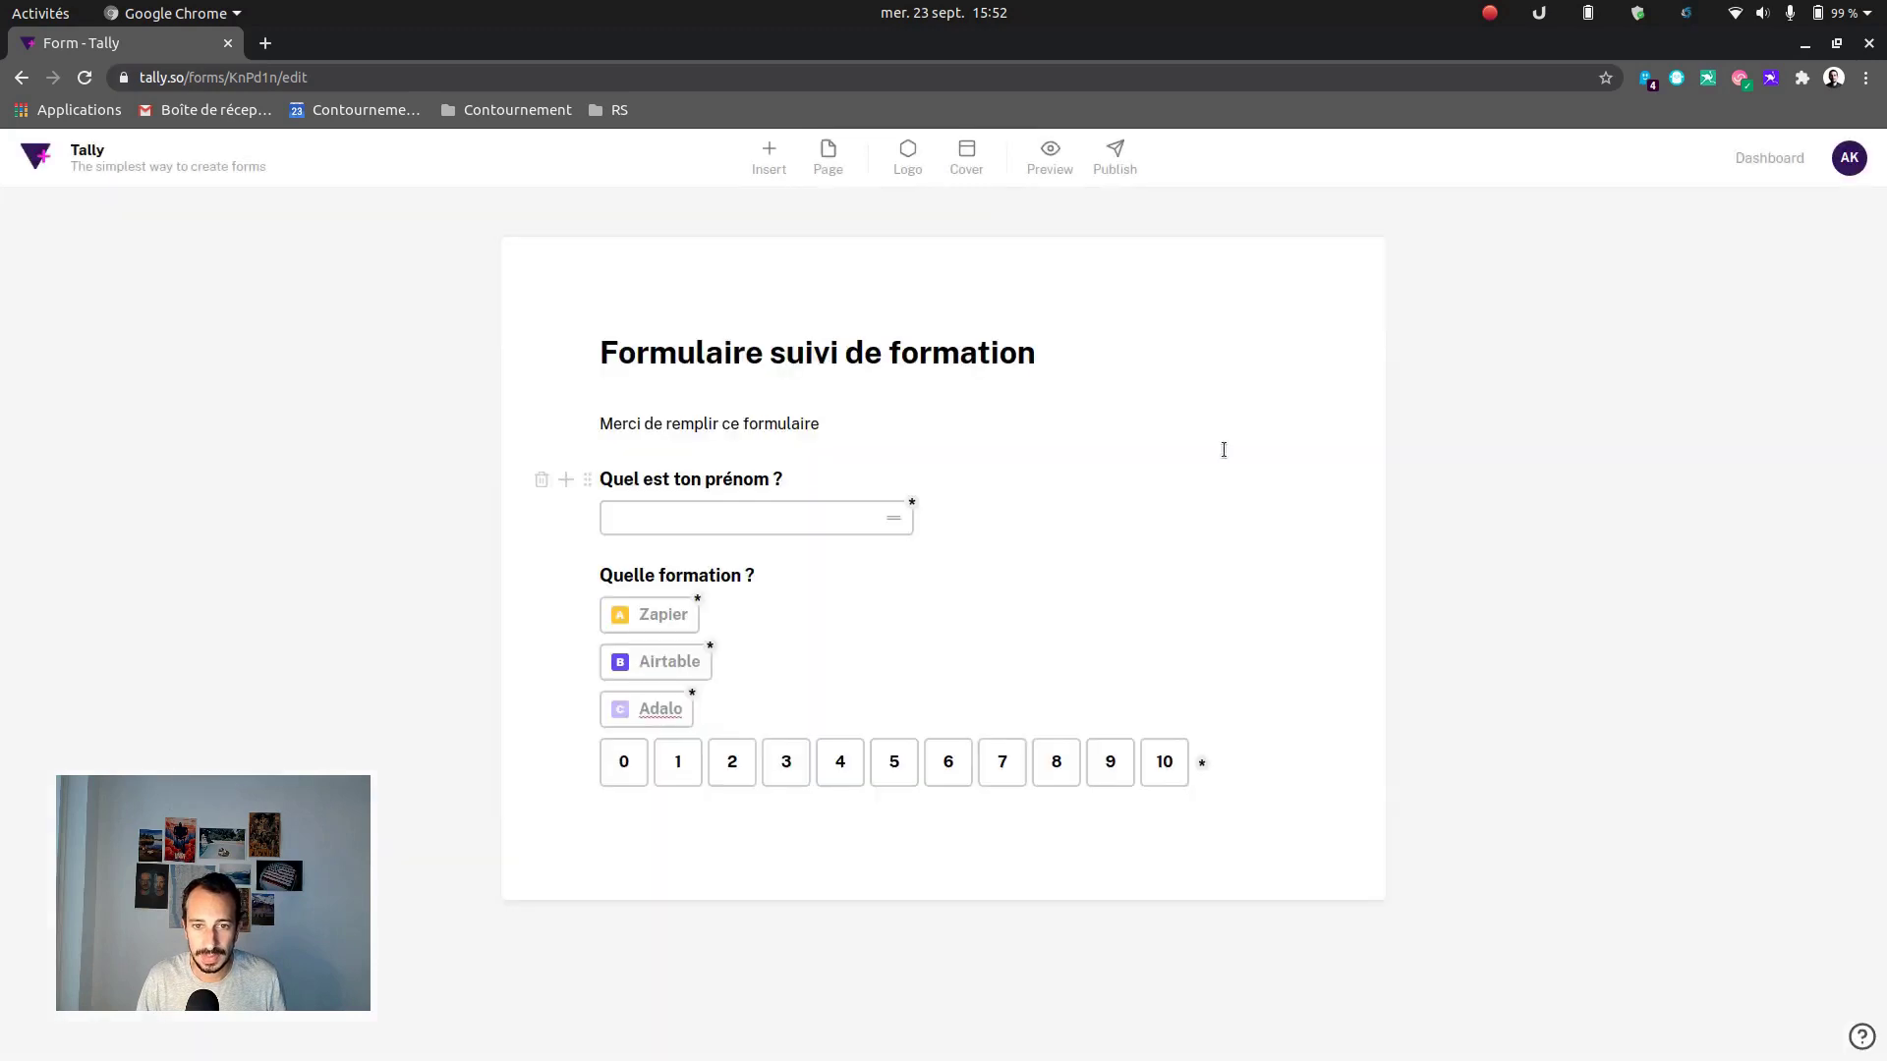
Add a question title reading "Quelle note ?" between the Adalo option and the linear scale
key(Return)
key(Return)
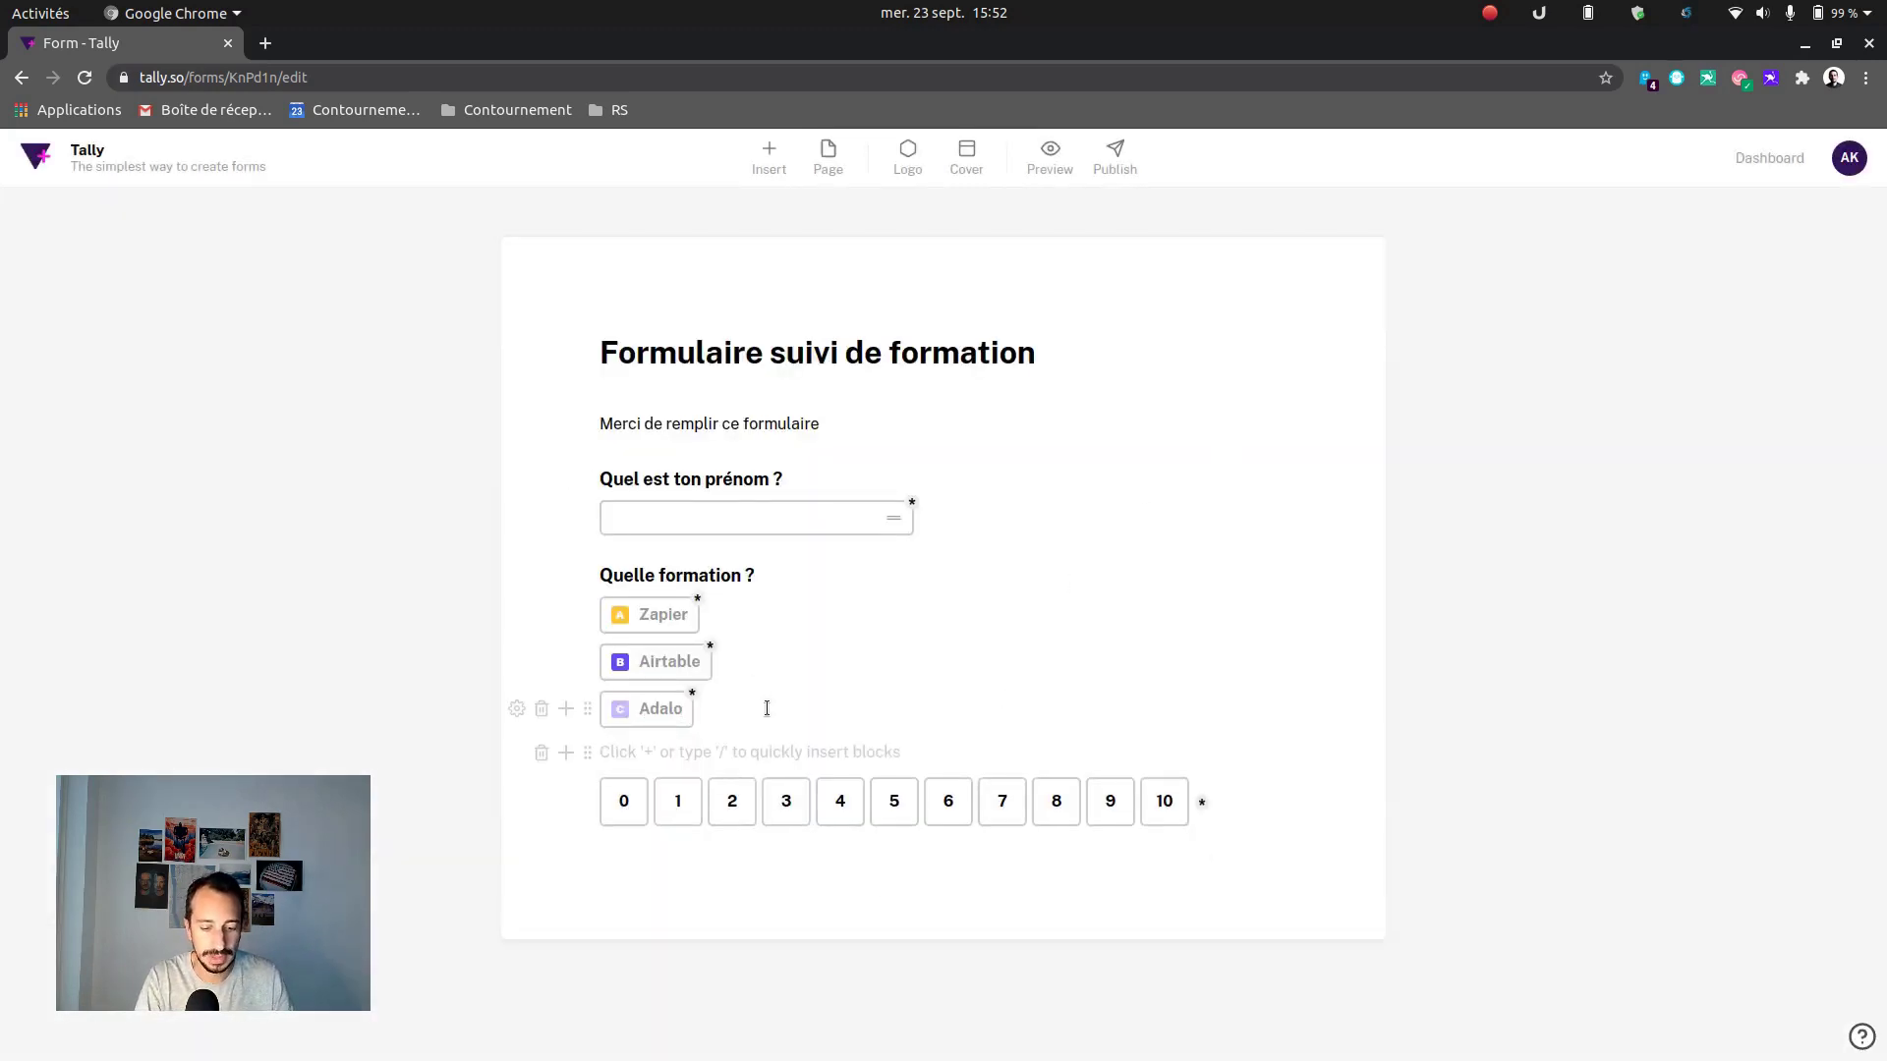
text(/que)
scroll(771, 714, down, 3)
click(767, 709)
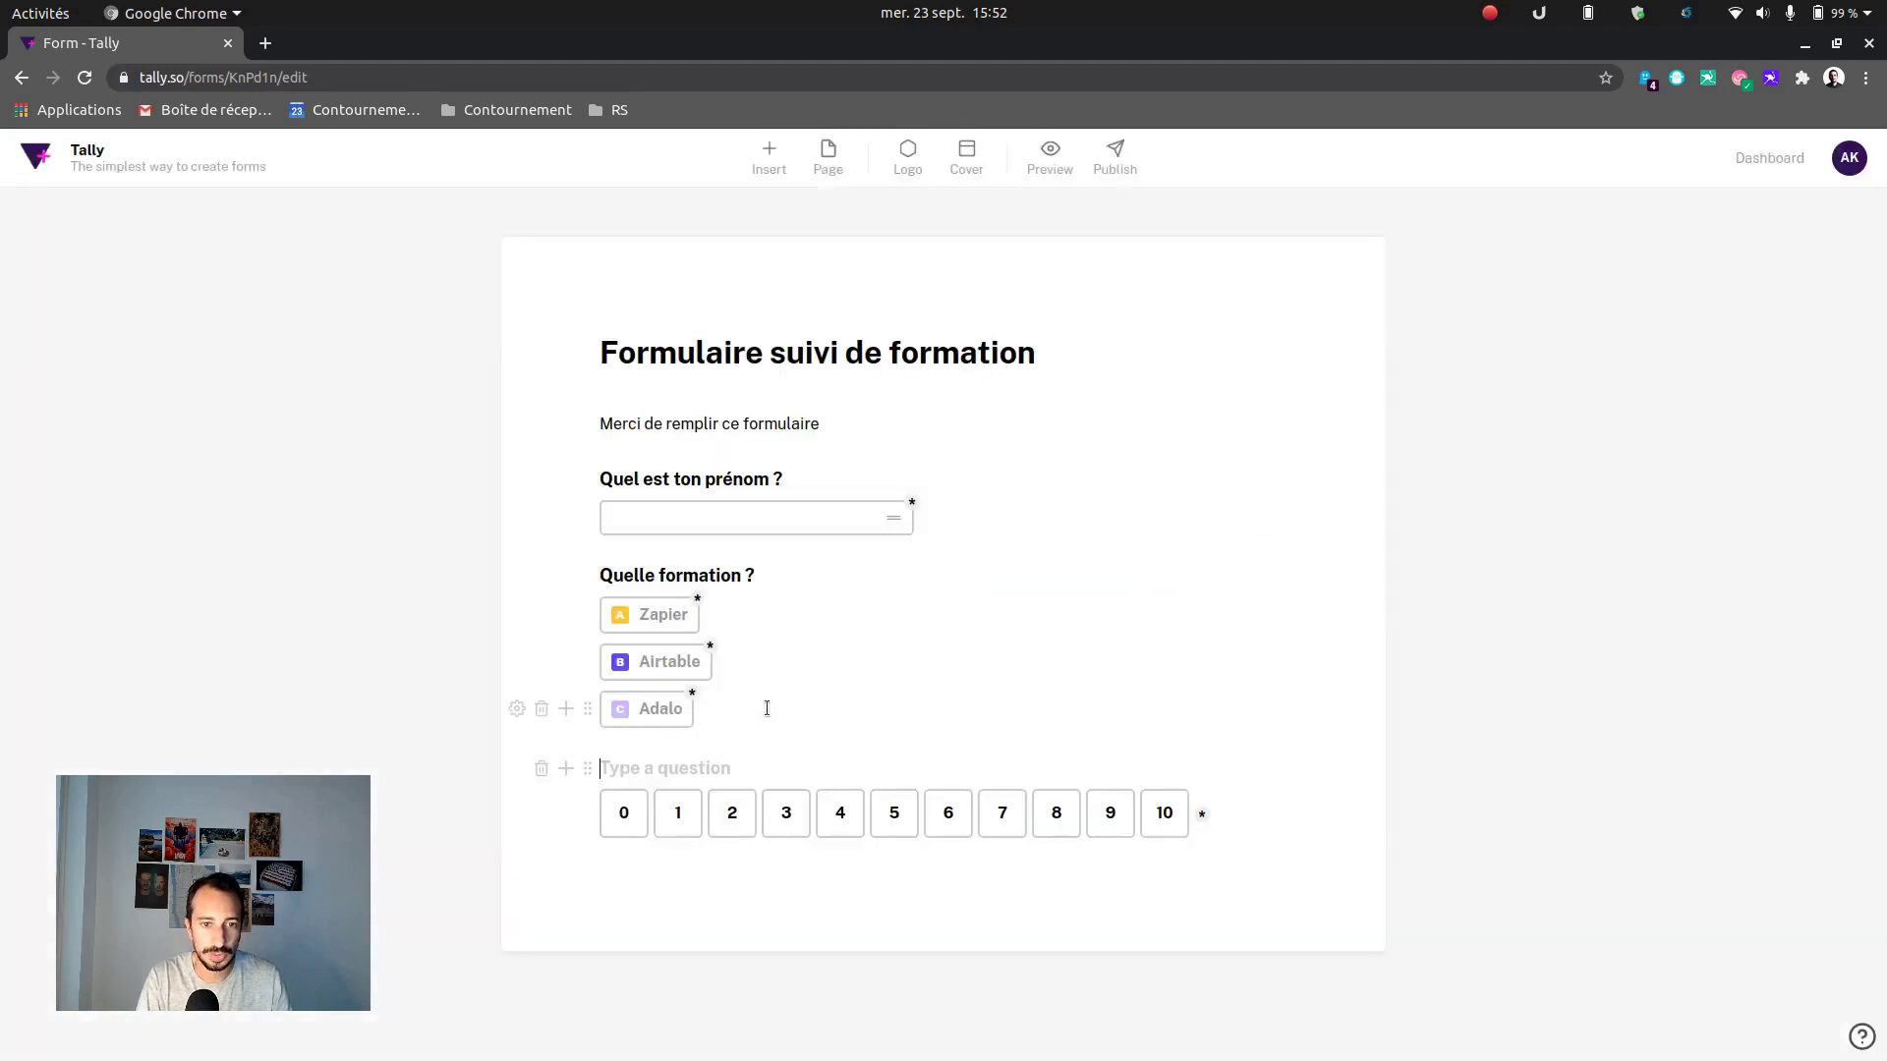
text(Quelle note ?)
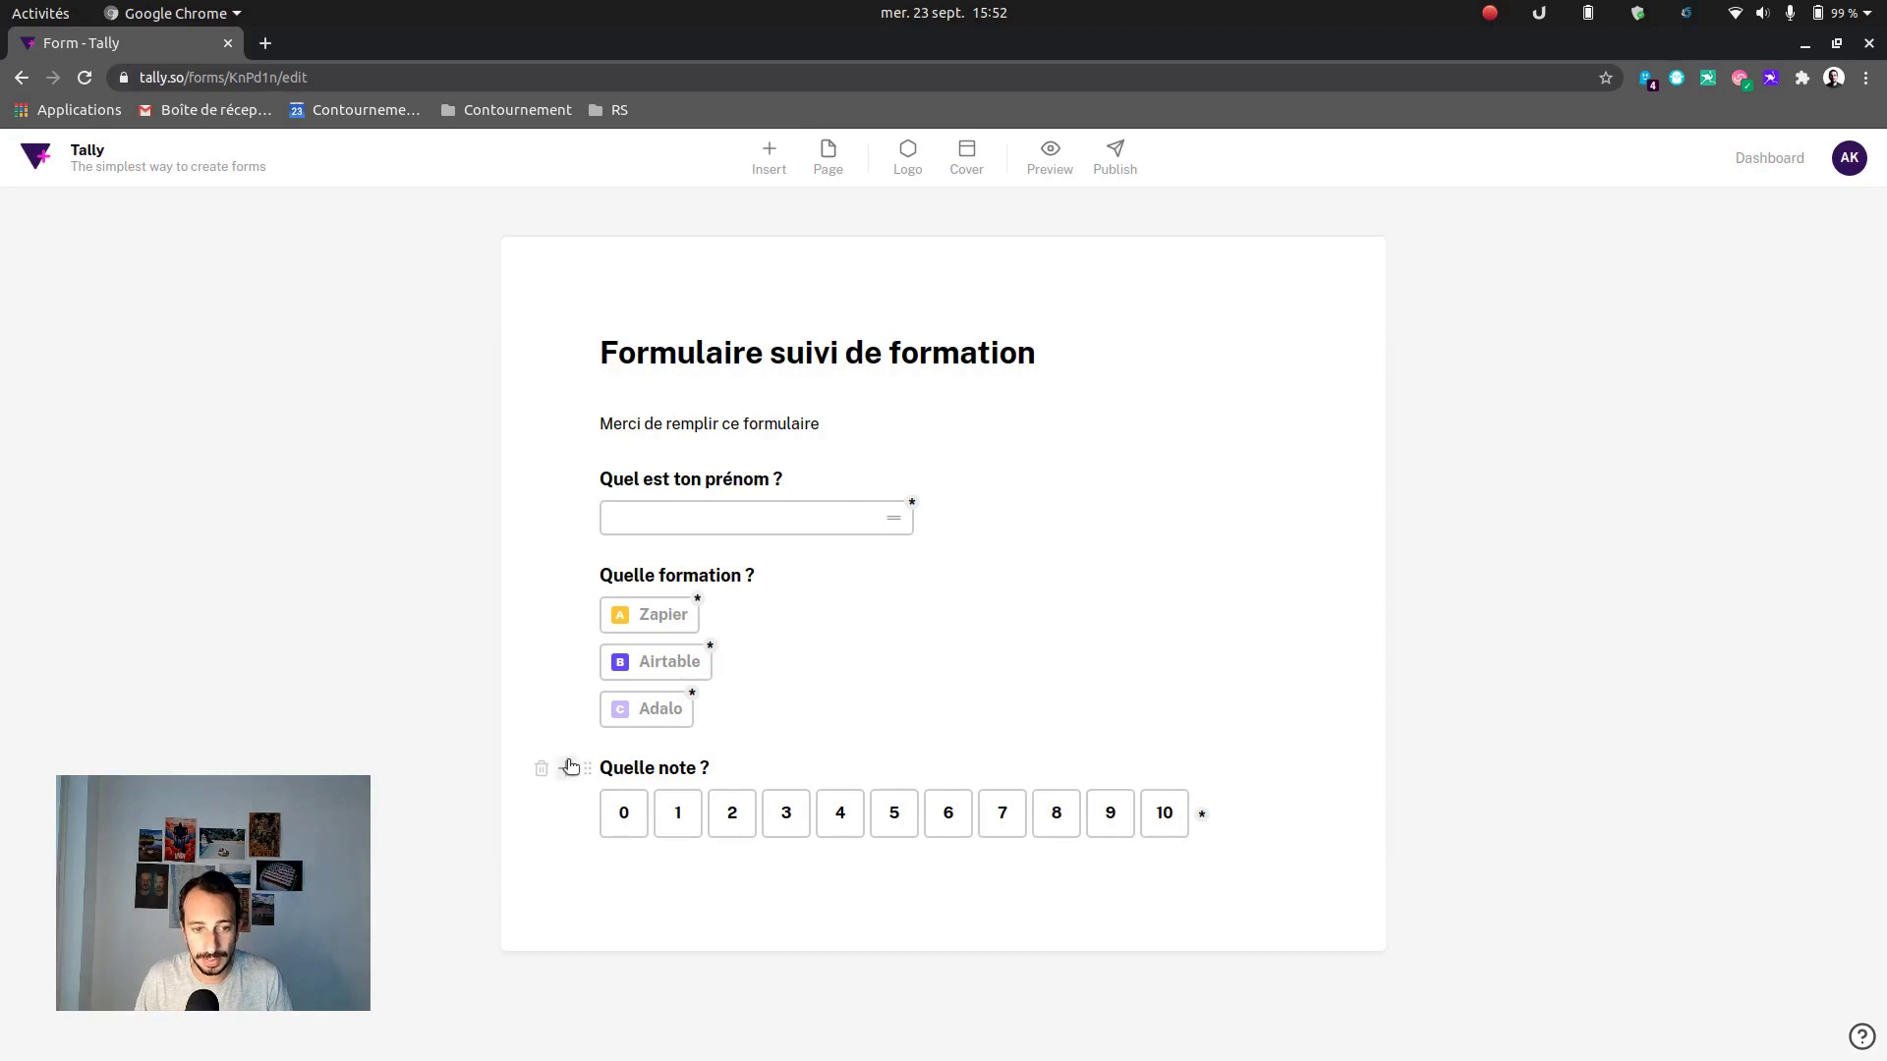
Set the scale end of the linear scale to 5 in its answer settings
click(515, 815)
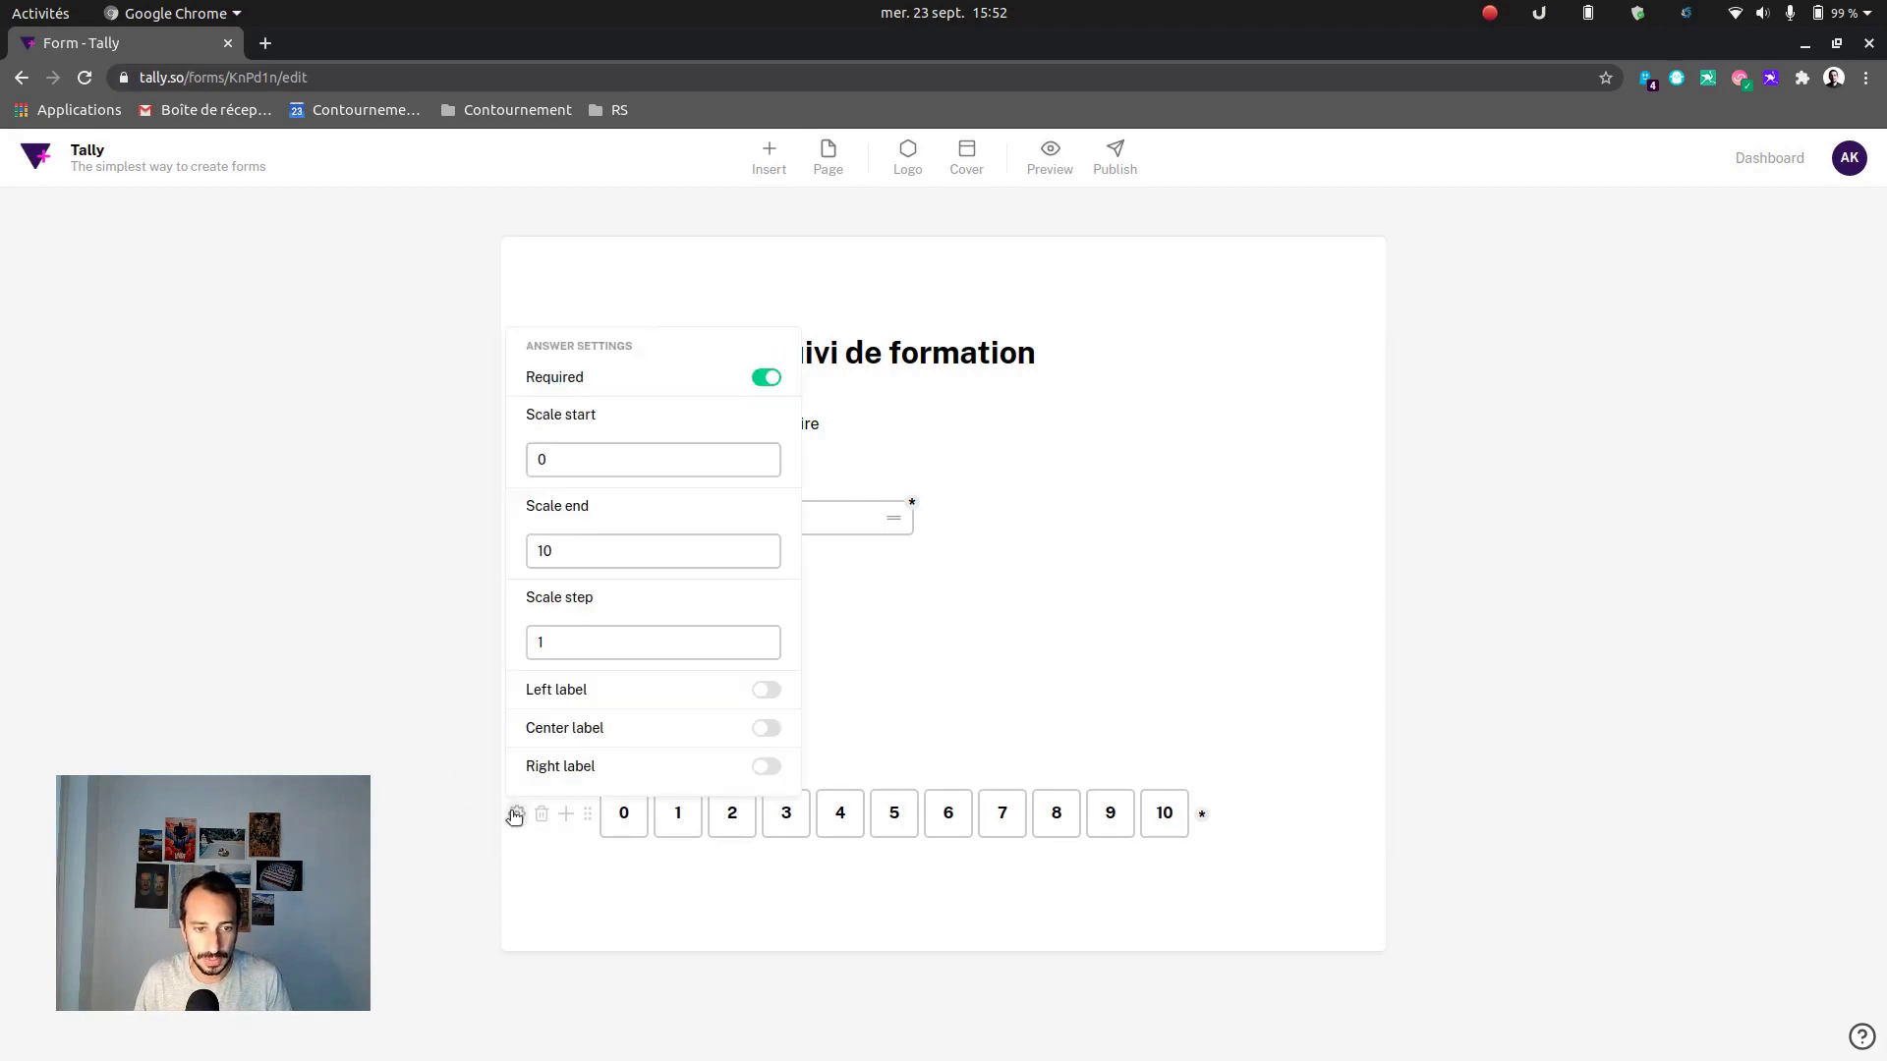
drag(594, 550, 481, 556)
text(5)
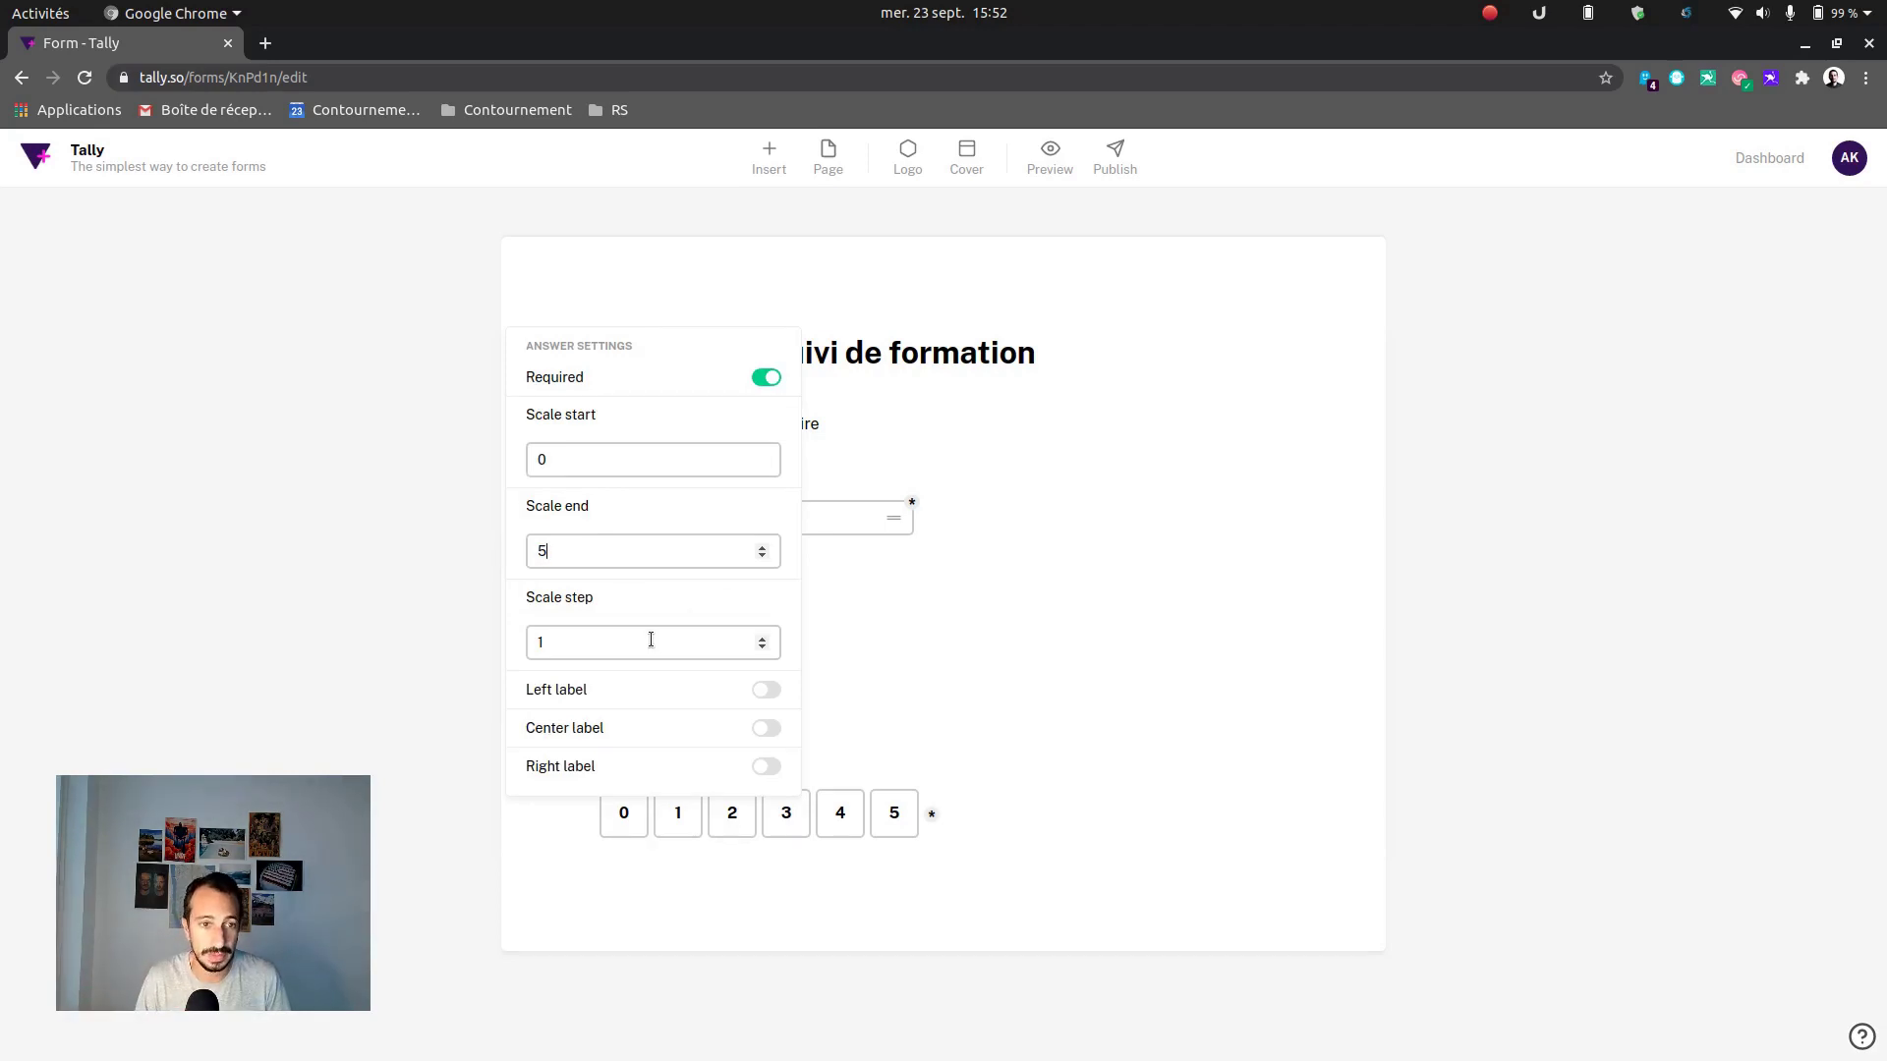
Enable the left and right labels of the linear scale, with the texts "Bof" and "Ouf"
click(773, 691)
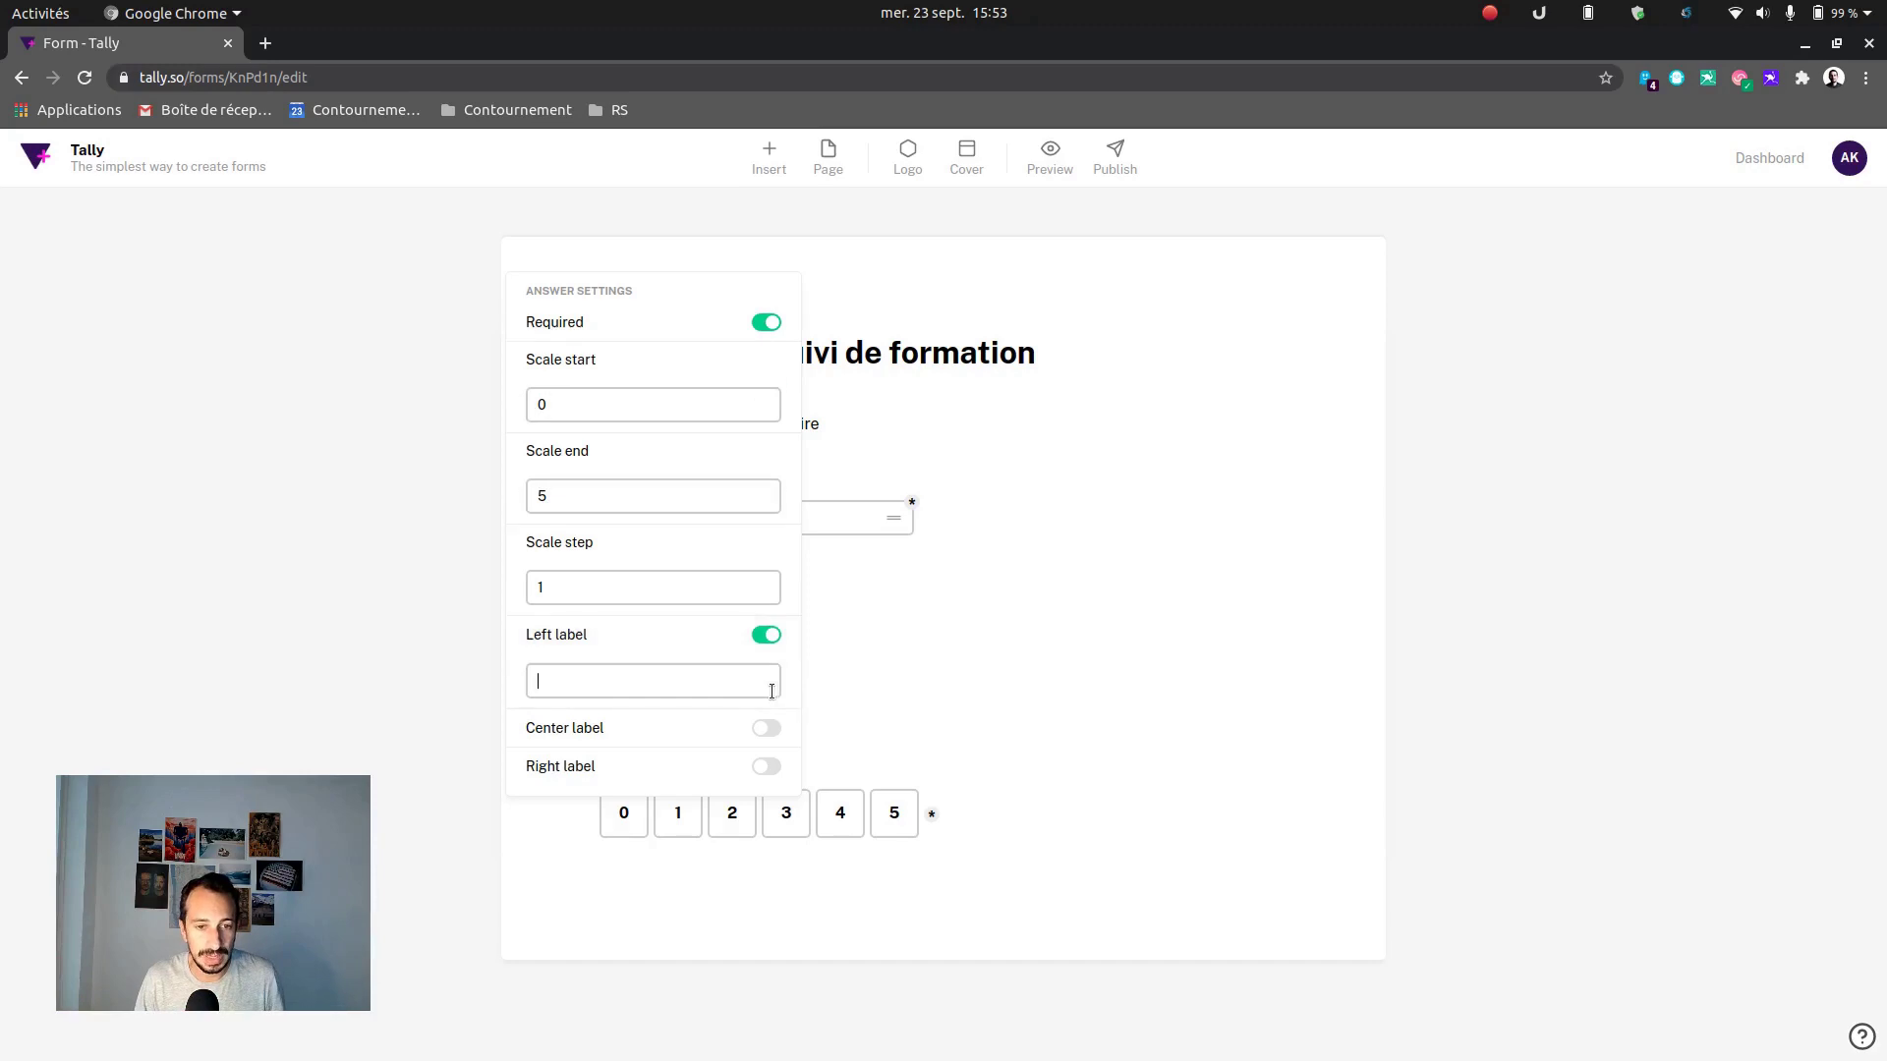
text(Bof)
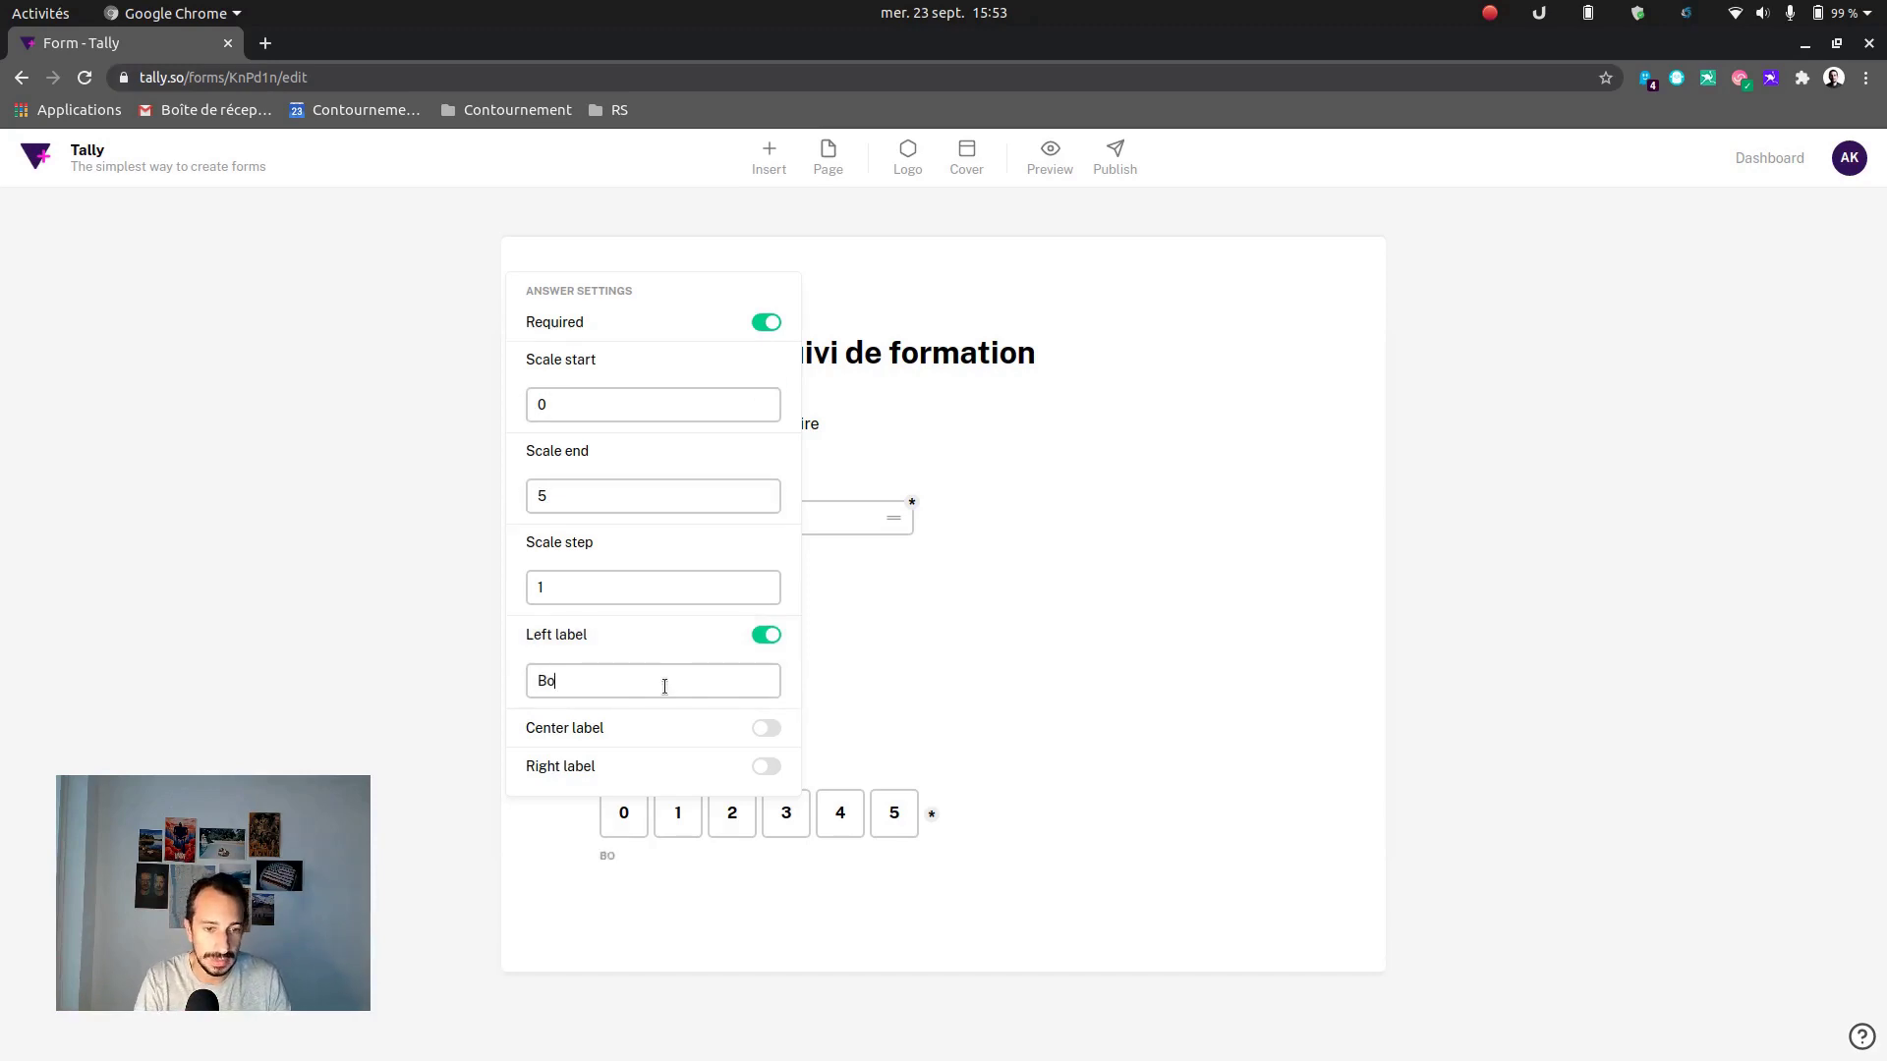
click(767, 773)
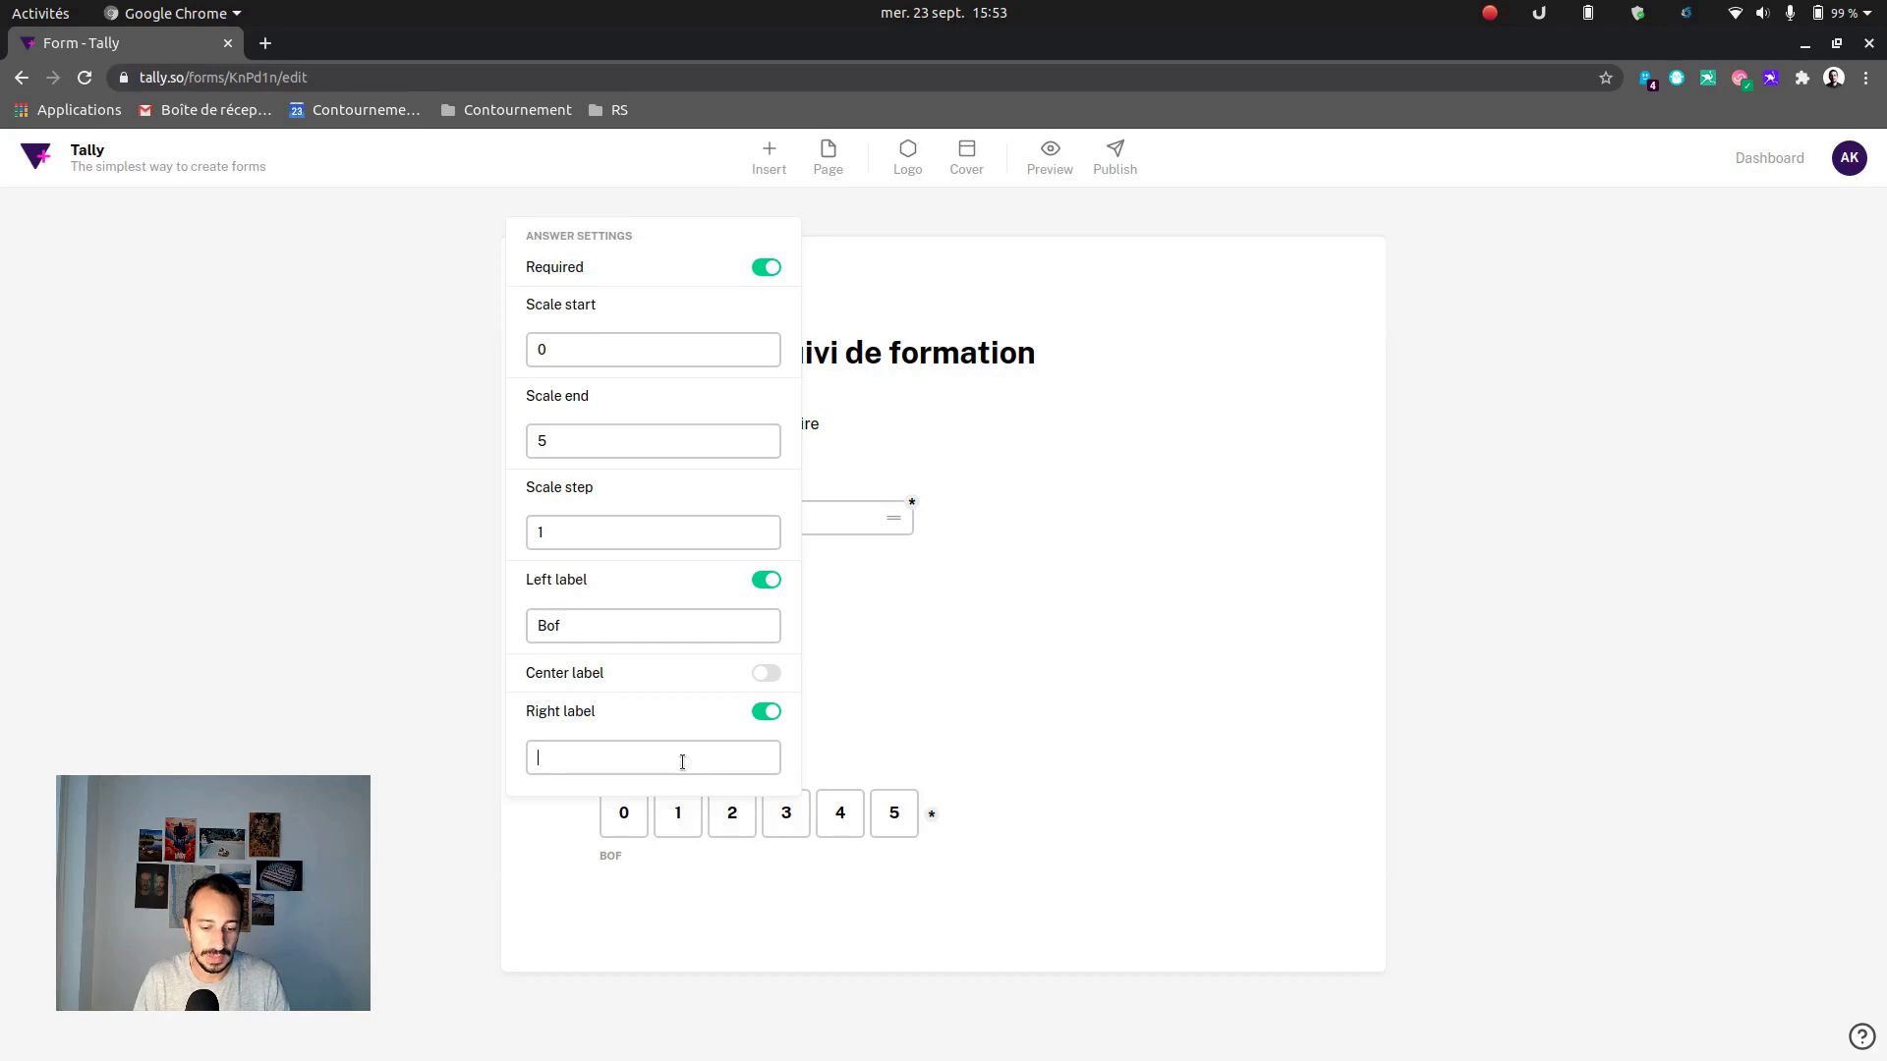
text(Ouf)
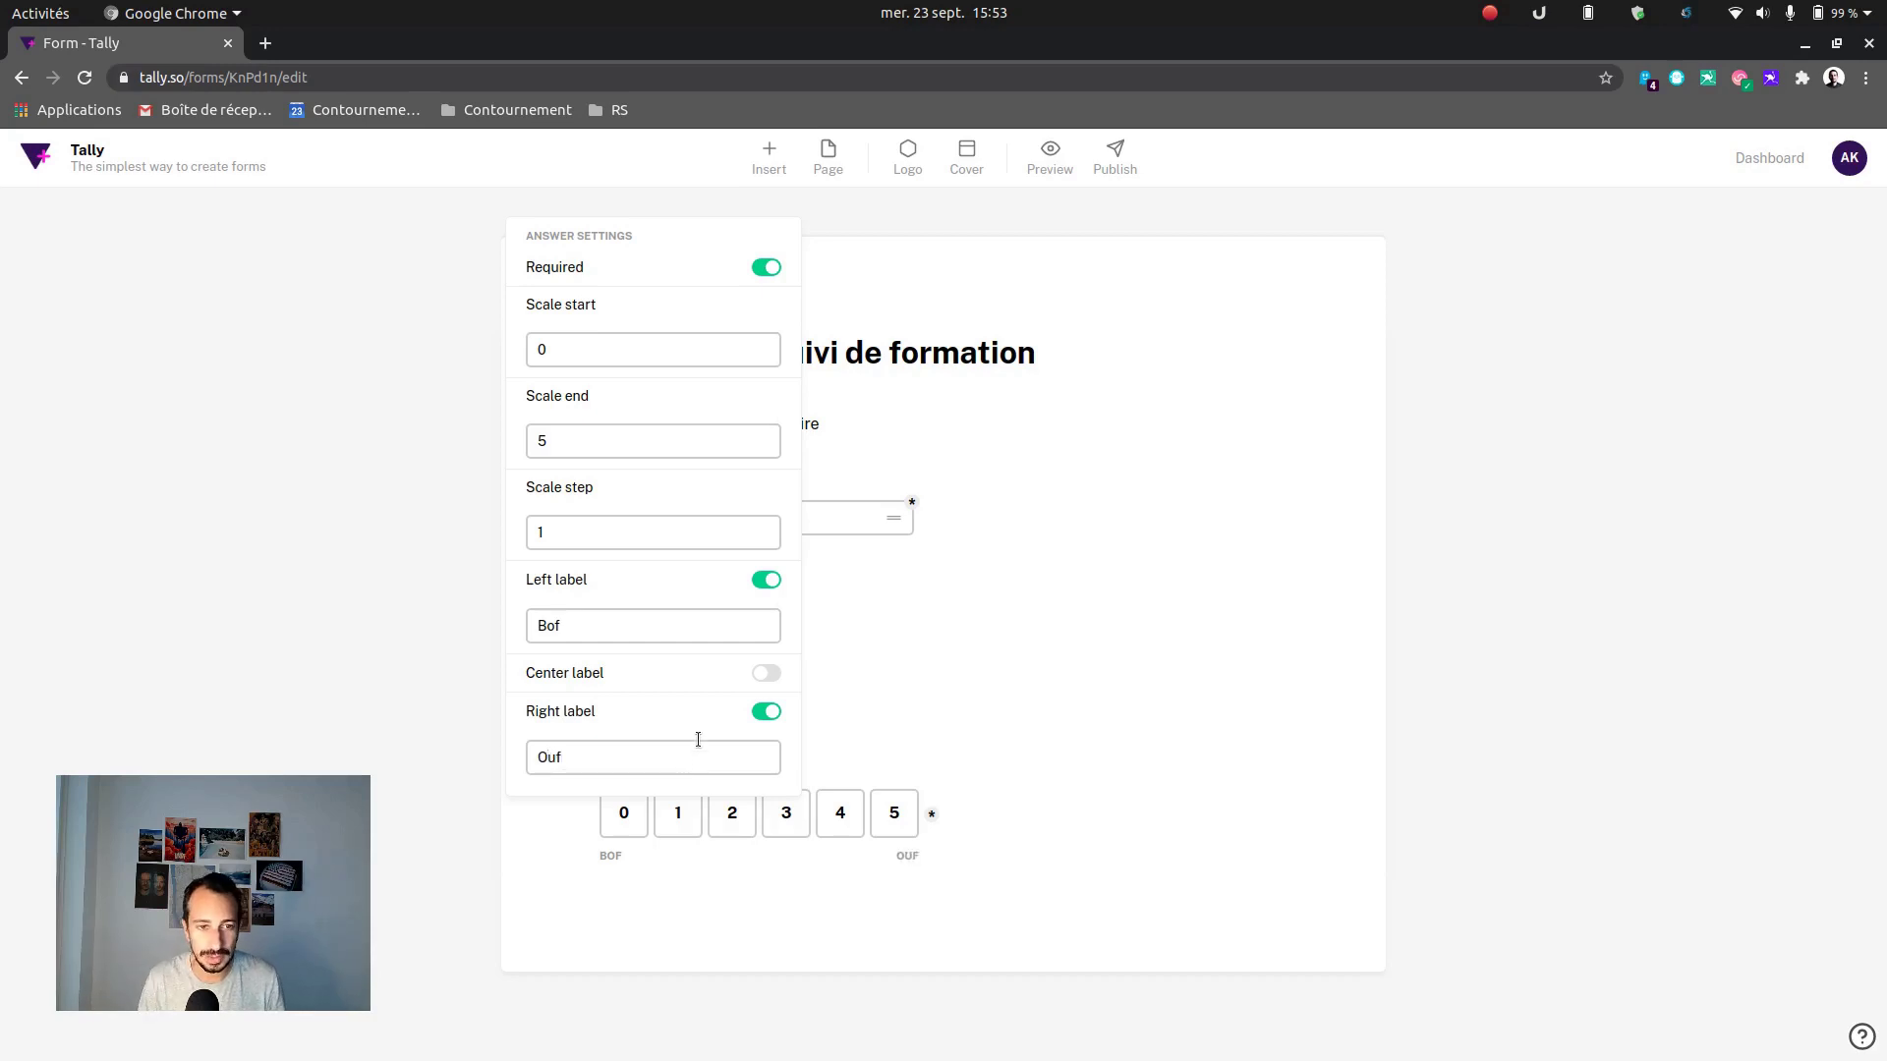
Enable the scale's center label with the text "Moyen ouf" and close the answer settings
click(765, 673)
text(Pas)
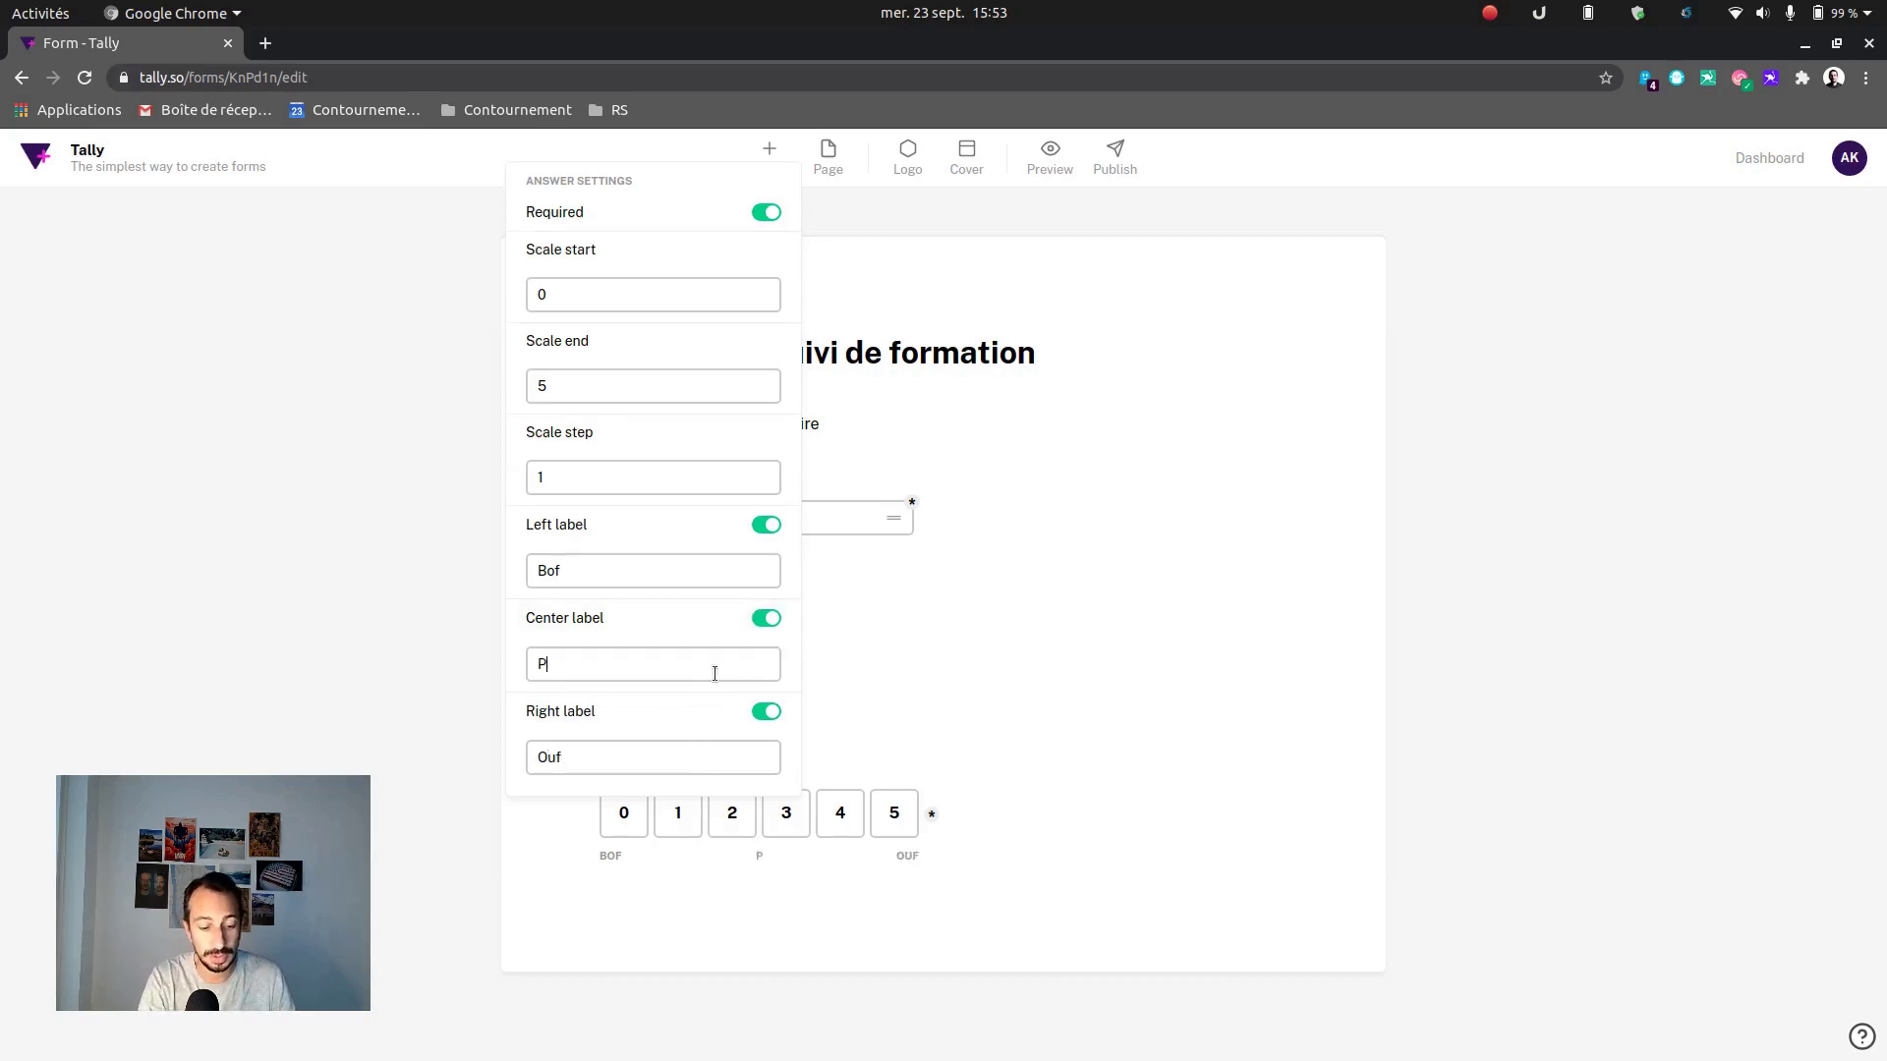
key(BackSpace)
key(BackSpace)
key(BackSpace)
text(Moyen ouf)
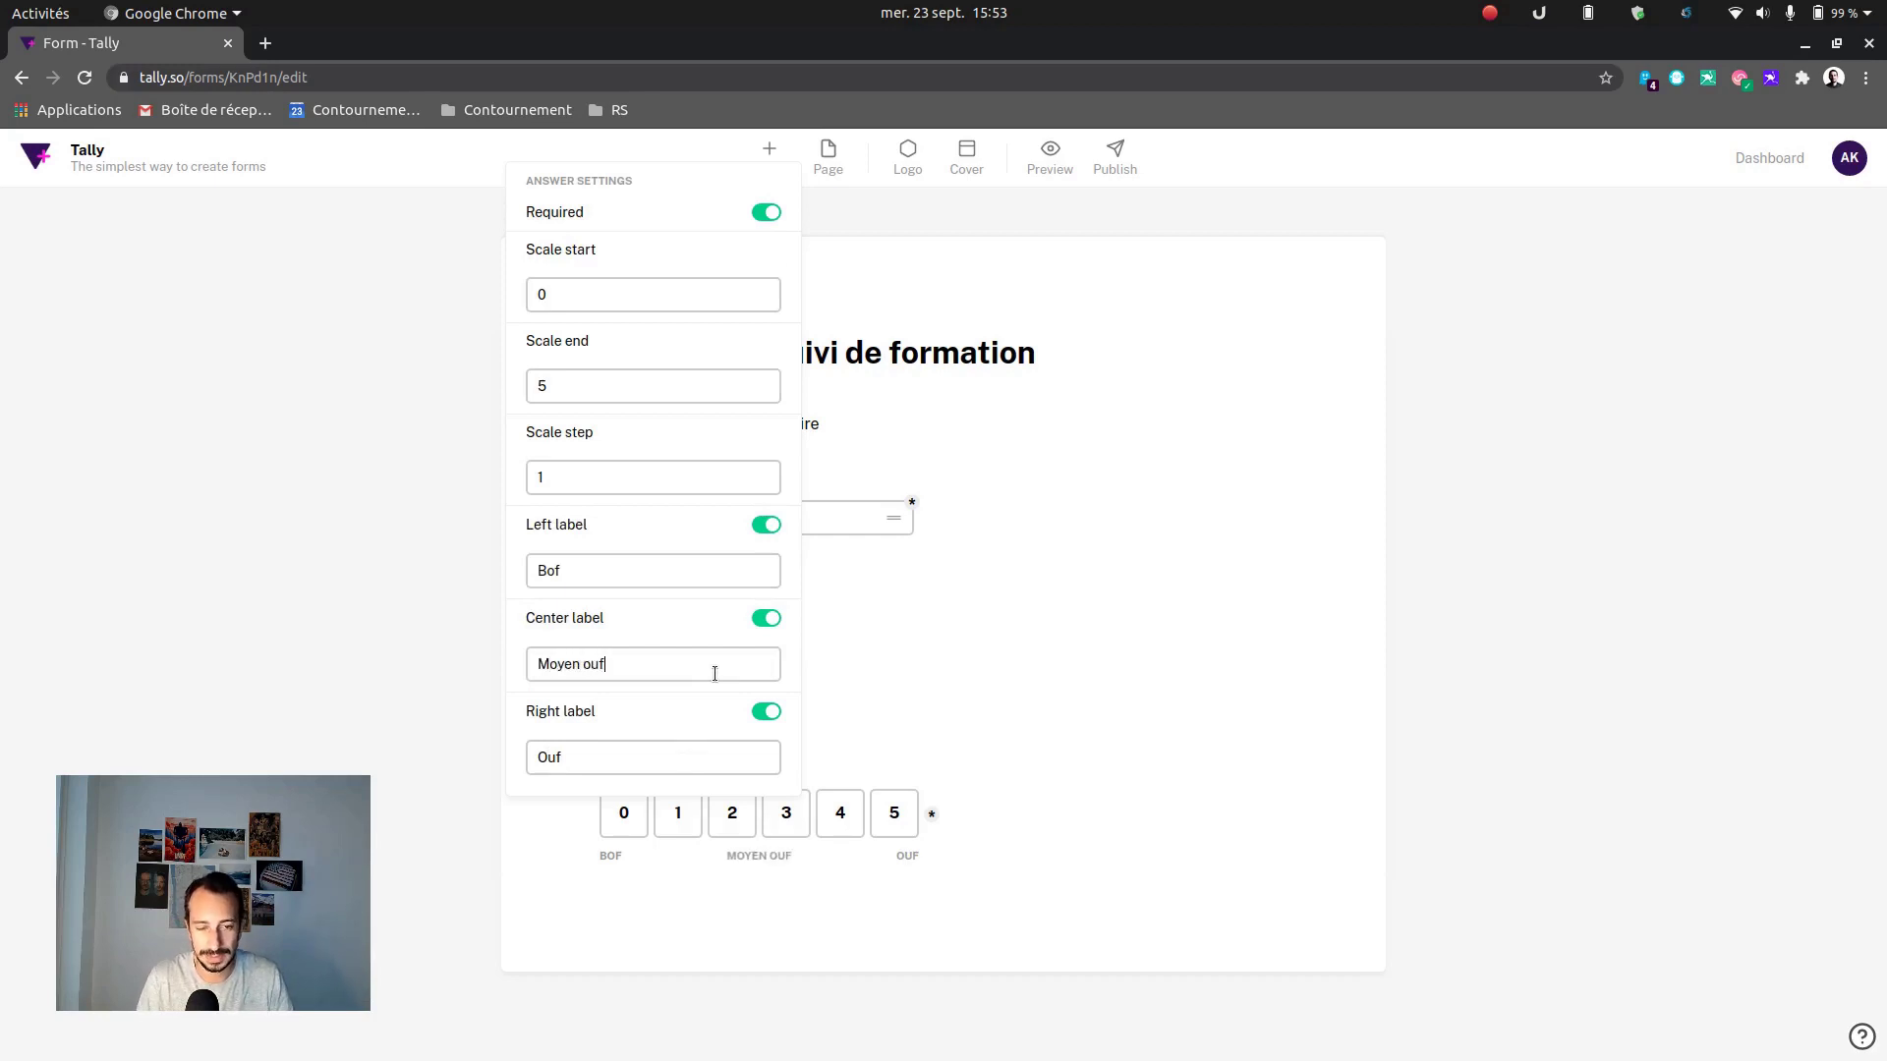
click(919, 650)
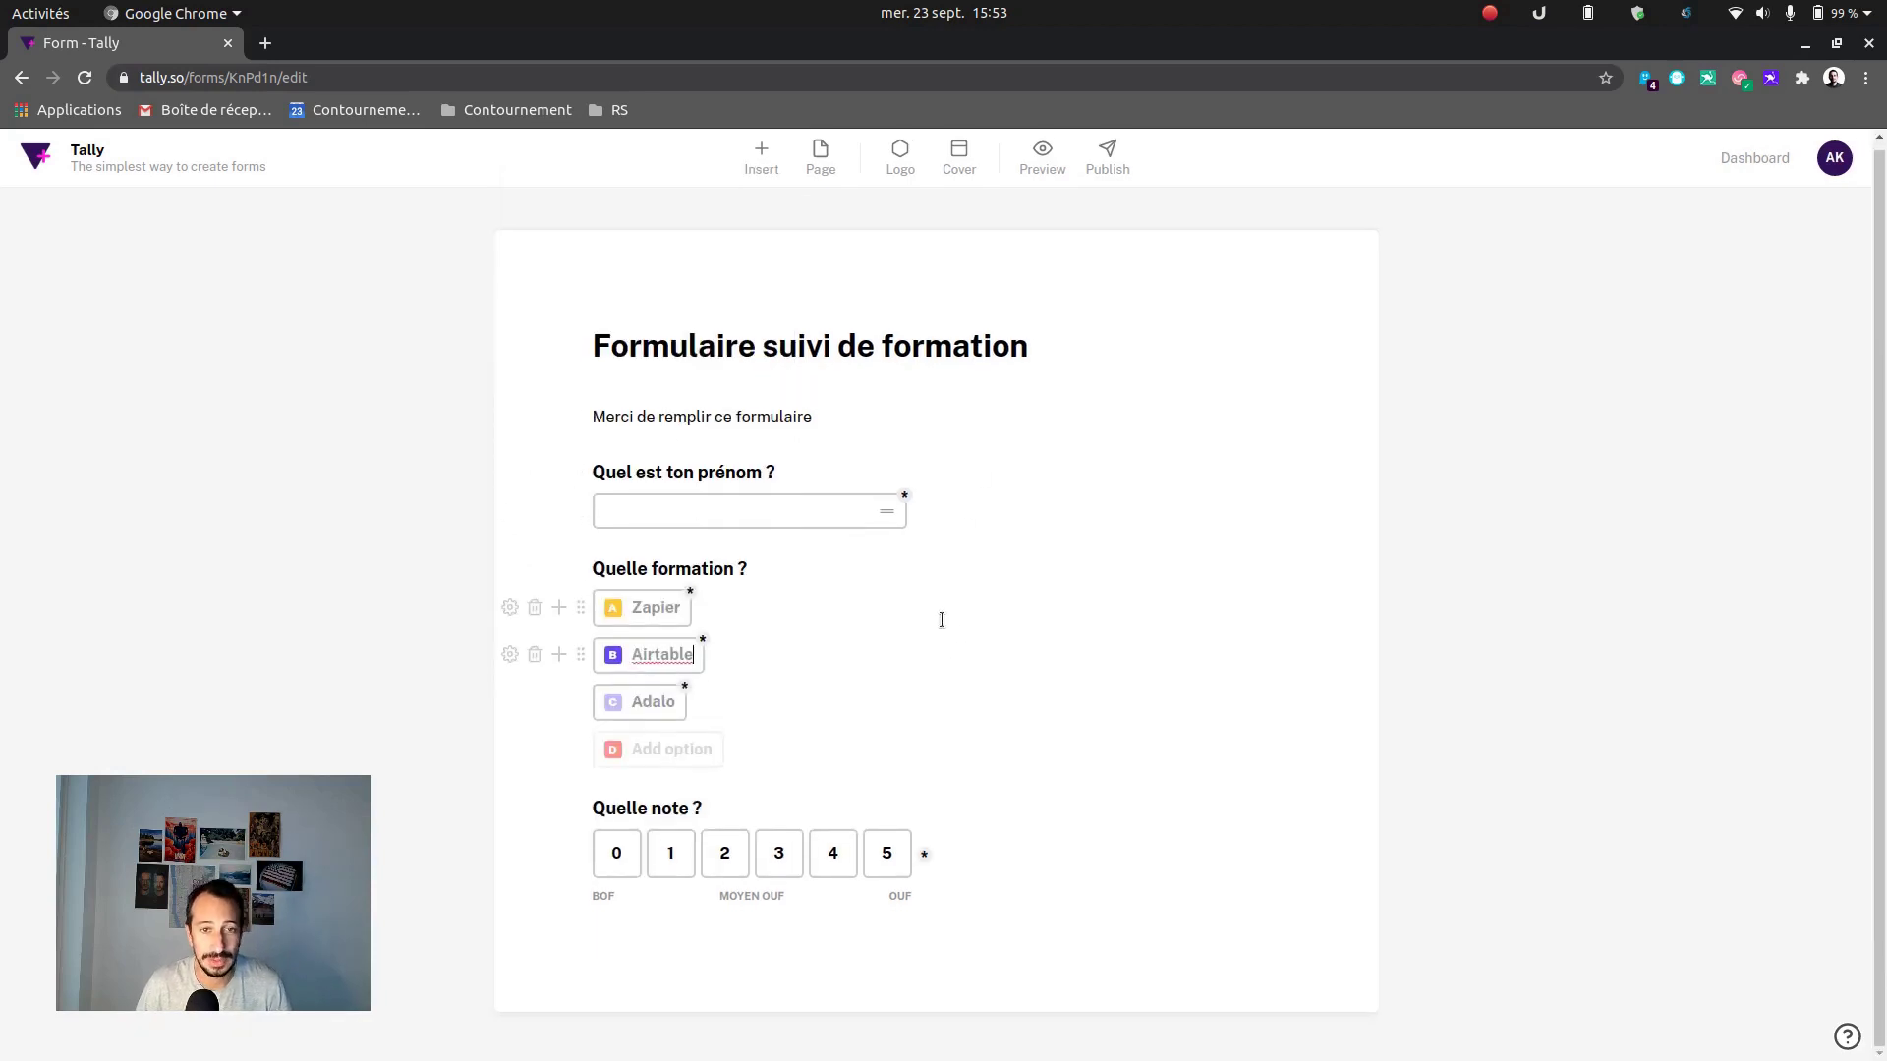
Insert an image block on a new line below the "Quelle note ?" scale
click(800, 948)
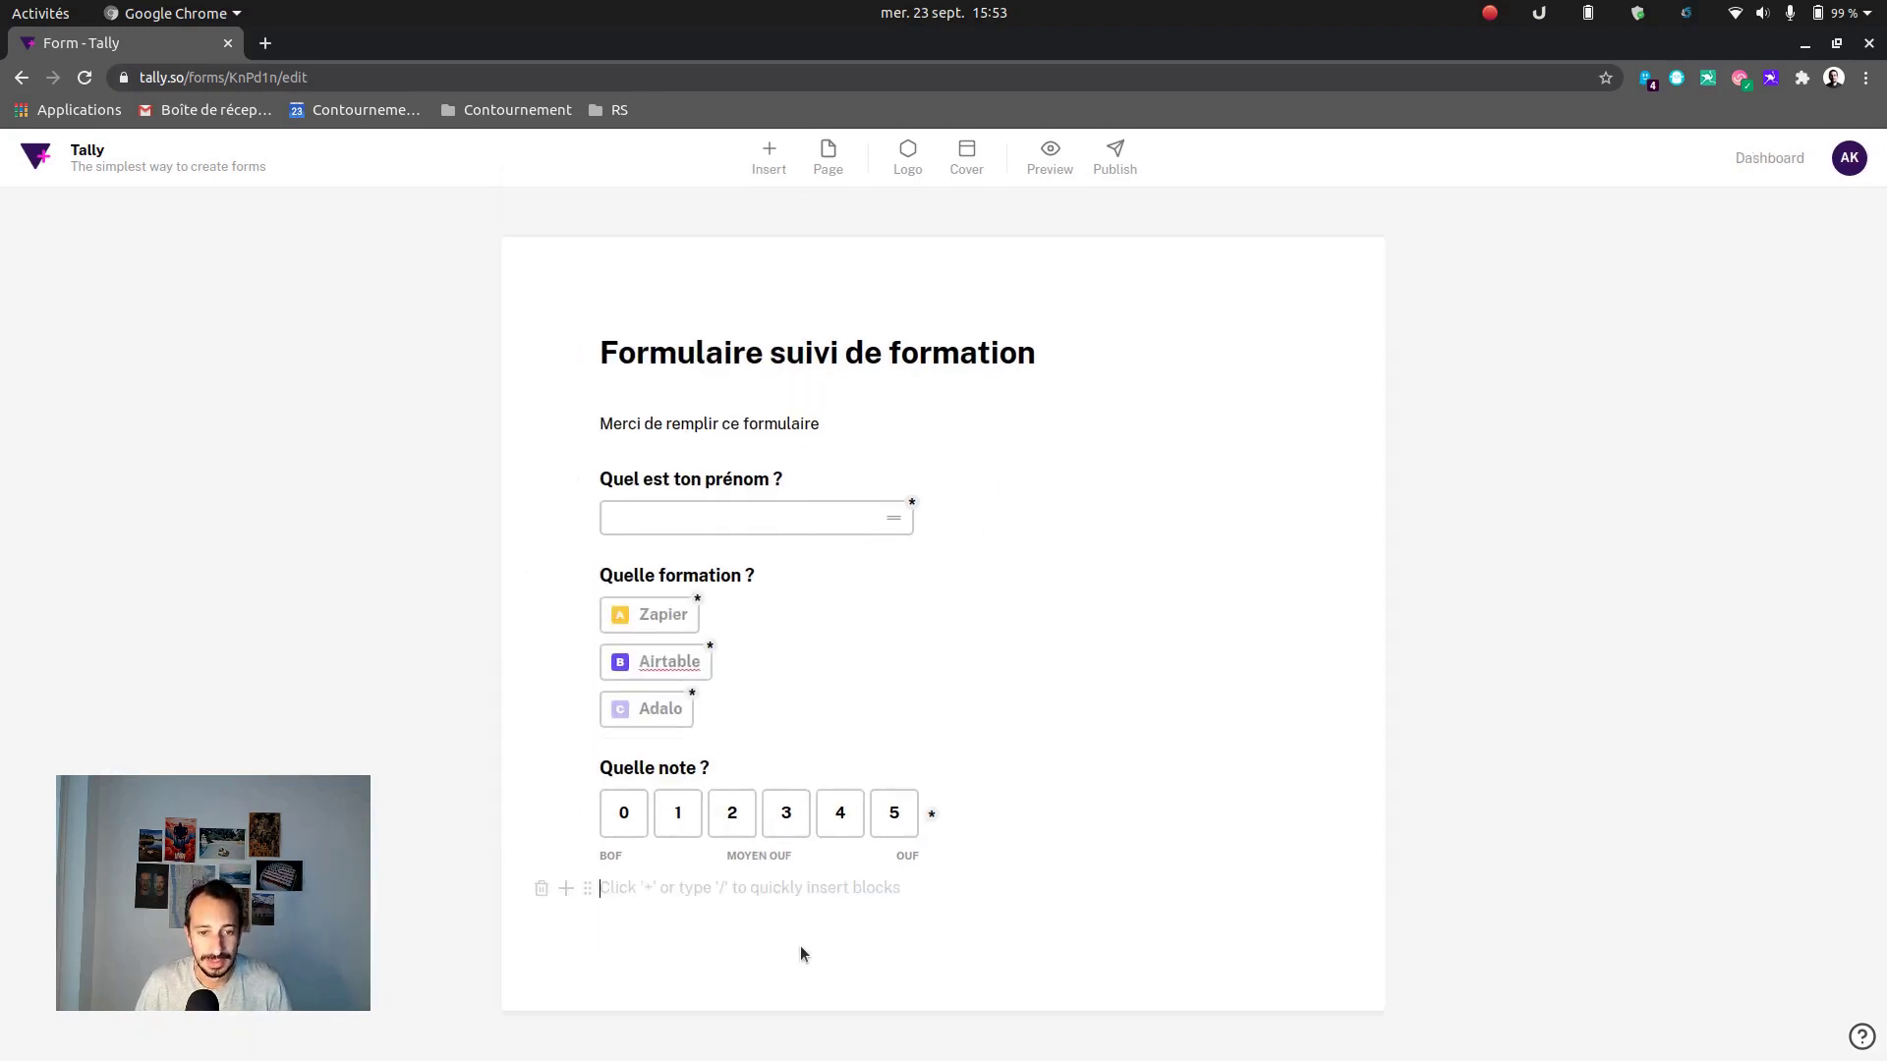
key(slash)
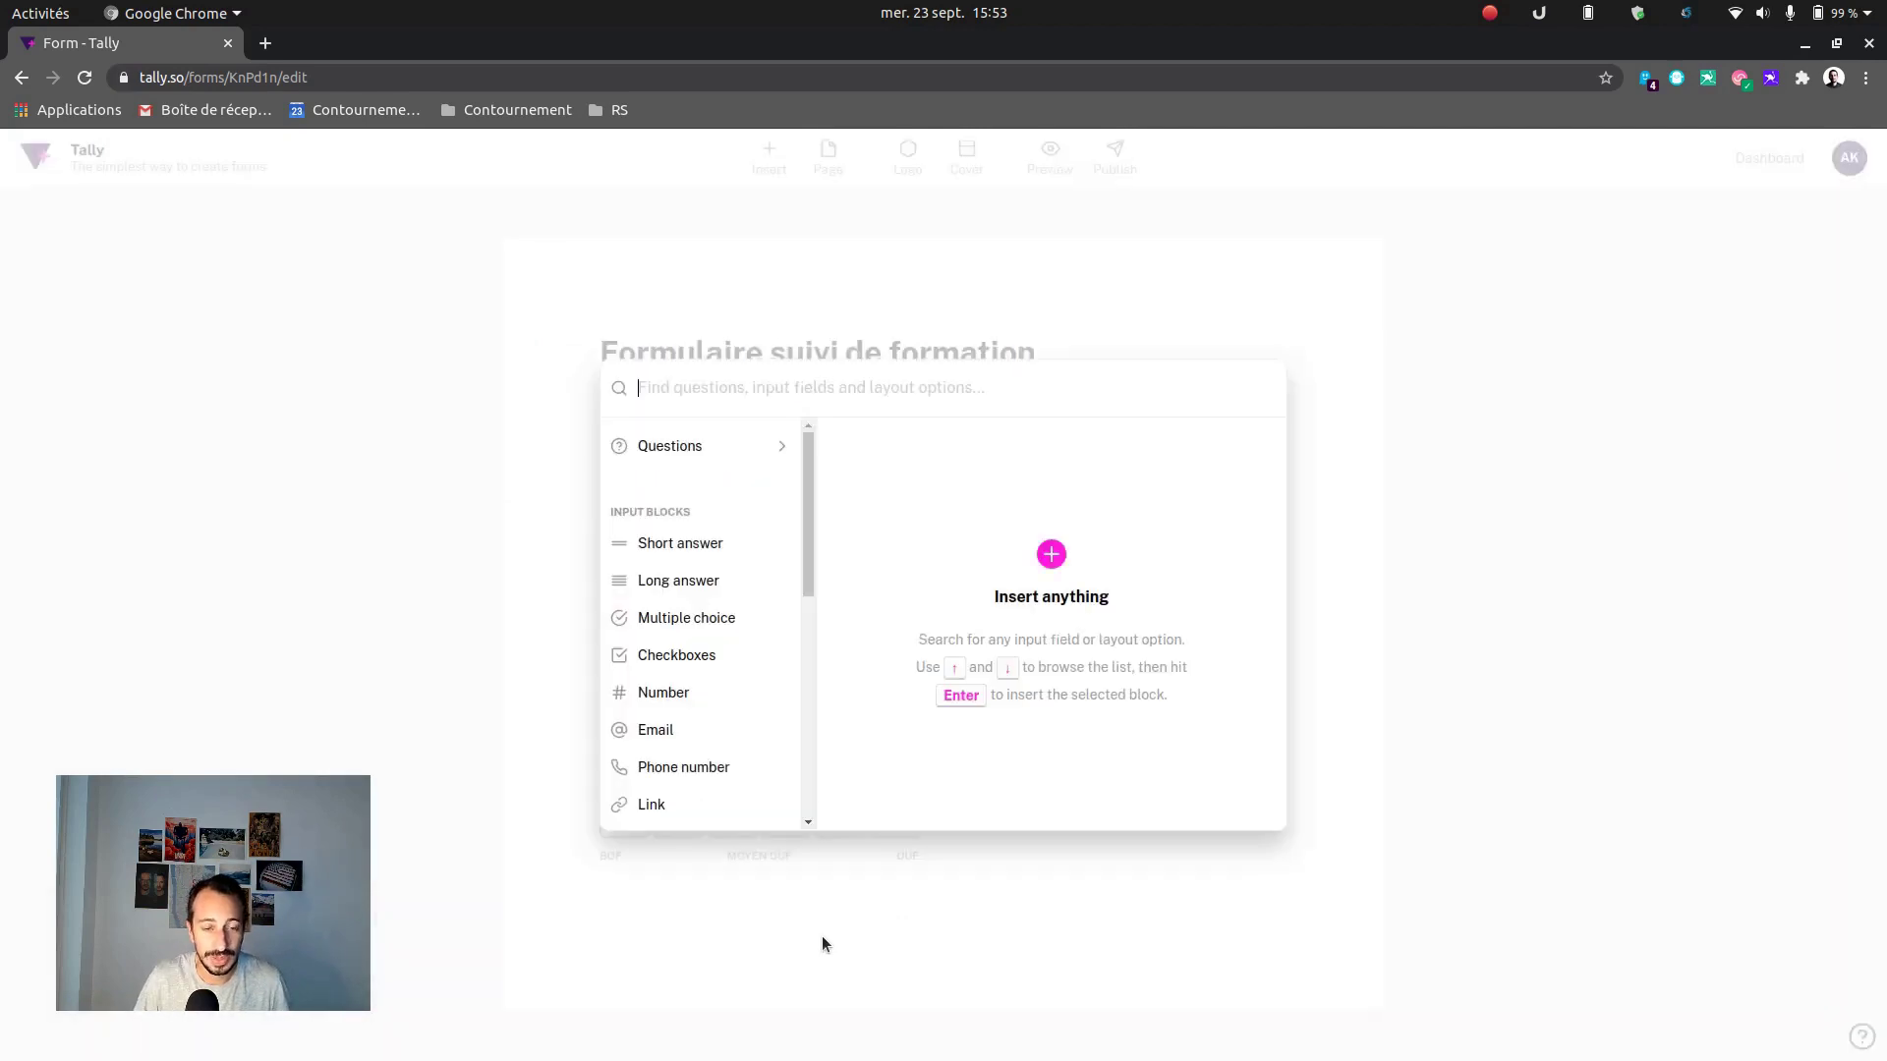
scroll(713, 626, down, 5)
scroll(712, 626, down, 2)
scroll(716, 548, up, 2)
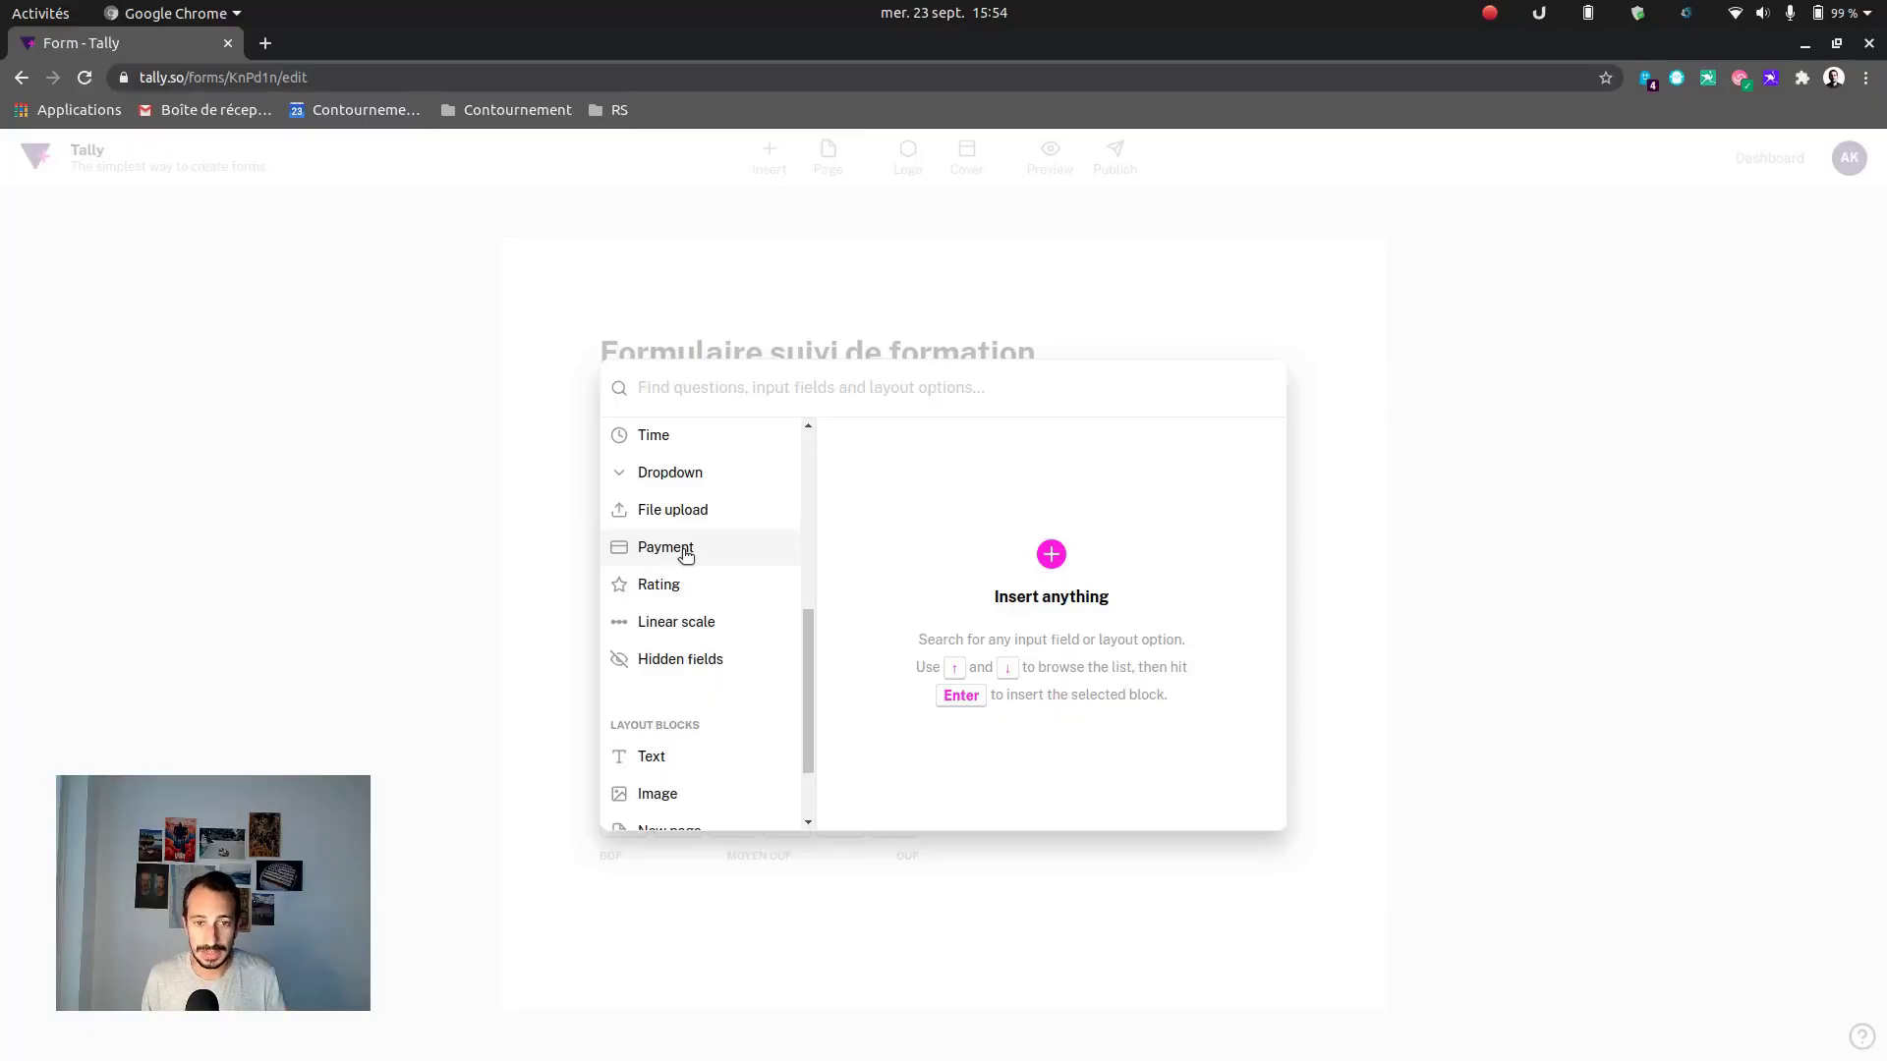
scroll(685, 556, down, 2)
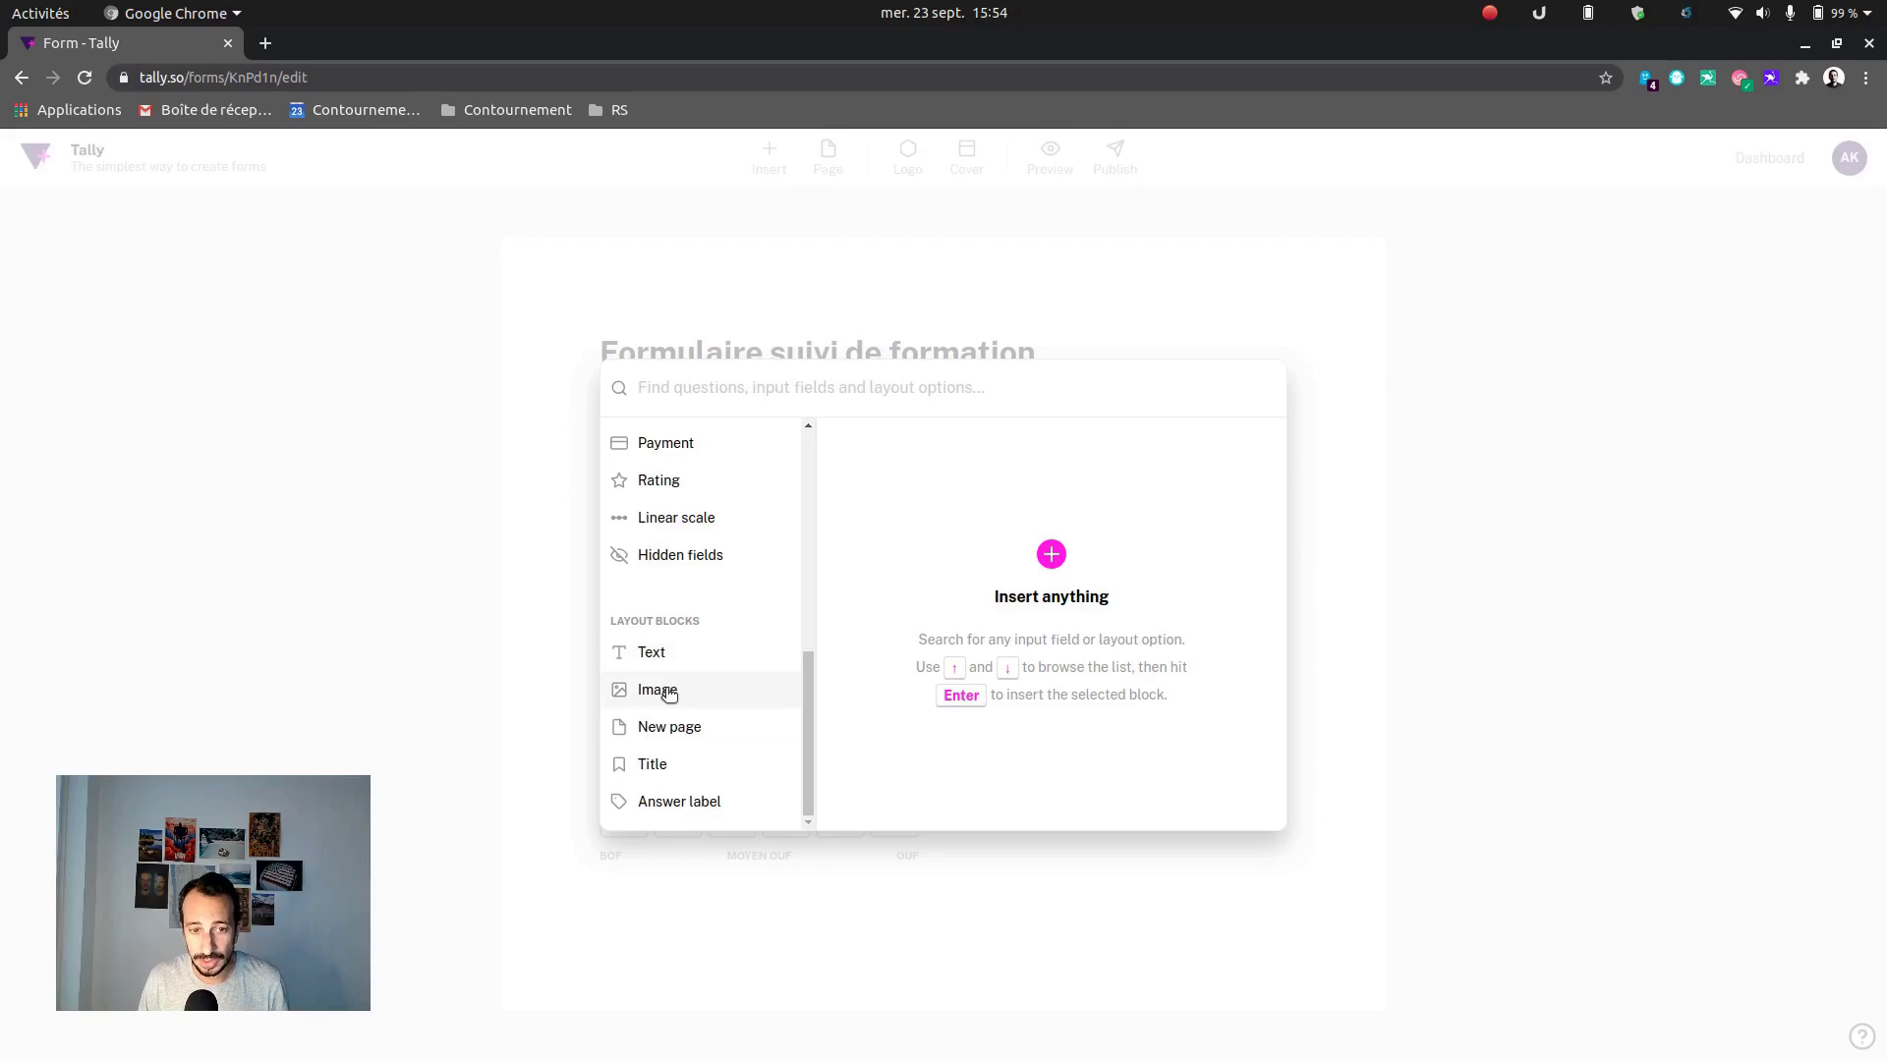
mouse_move(669, 692)
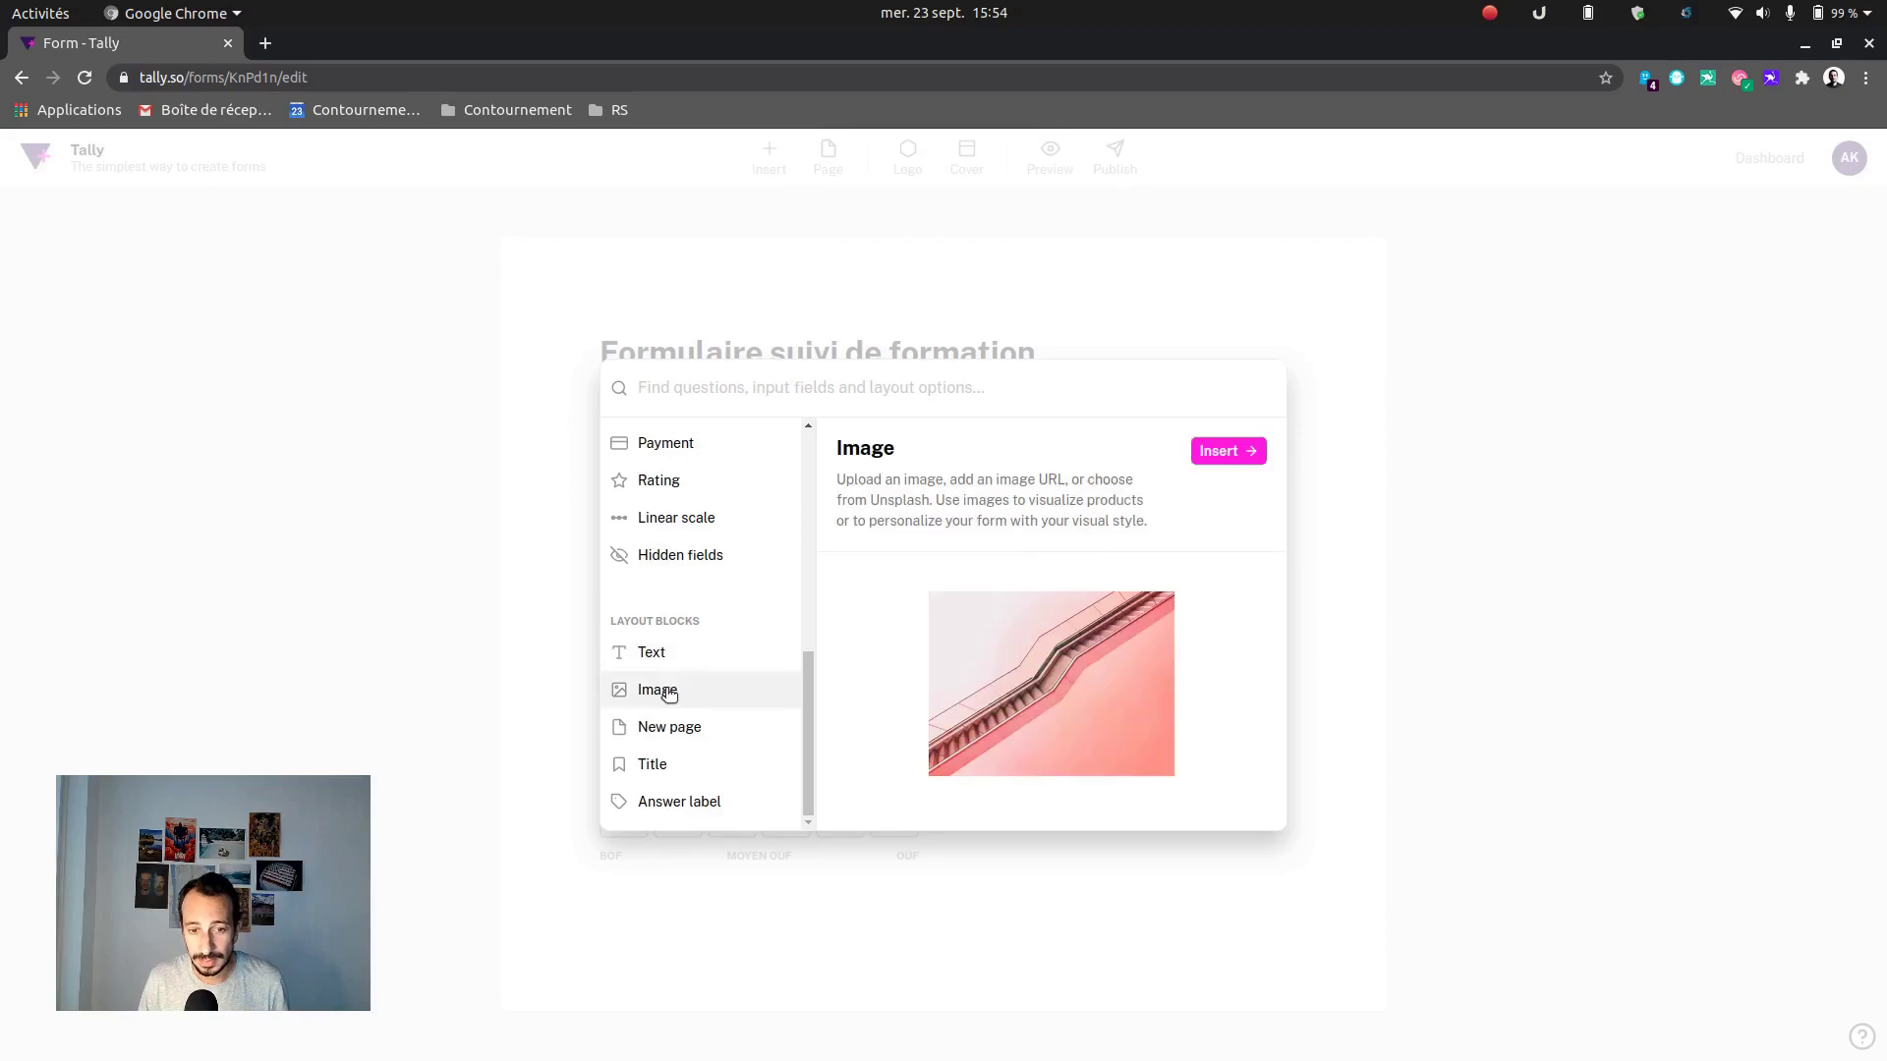
click(1229, 451)
Fill the image block with the Unsplash photo of a blue sea bay seen through a rock cave
scroll(989, 894, down, 1)
click(692, 855)
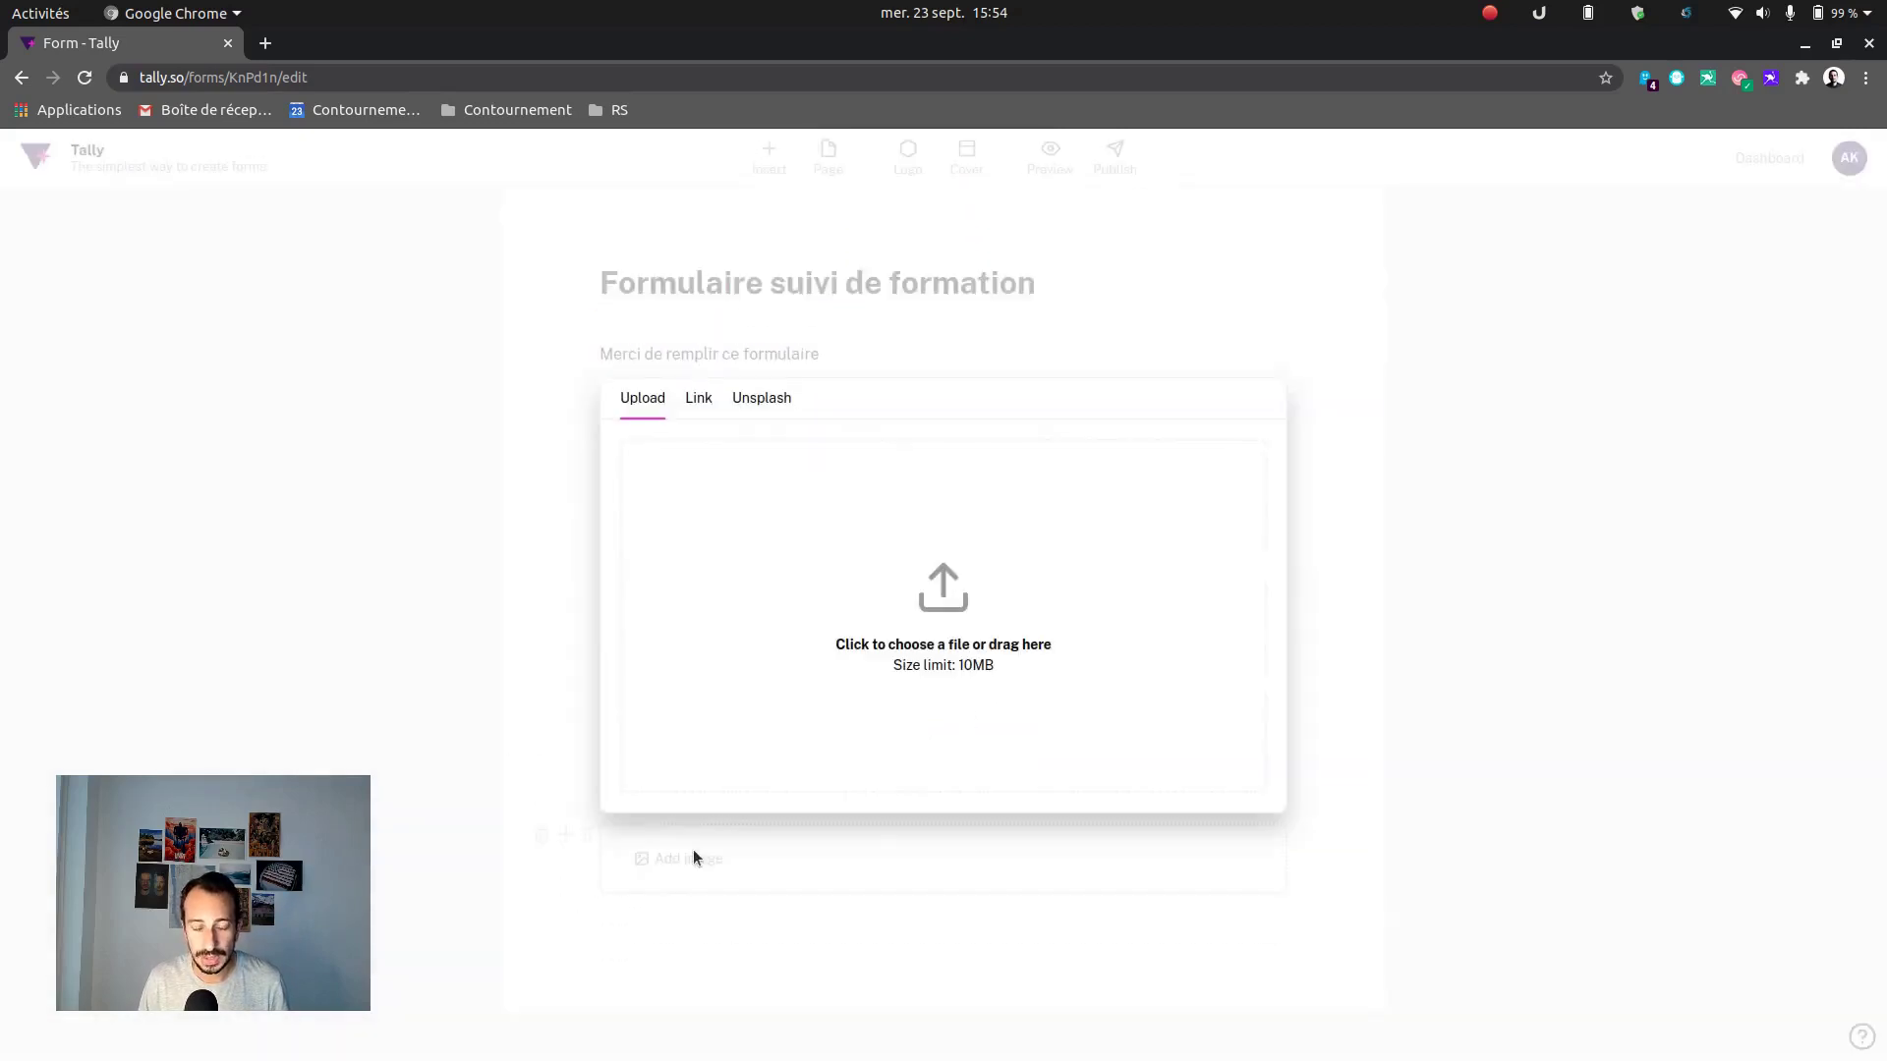
click(699, 400)
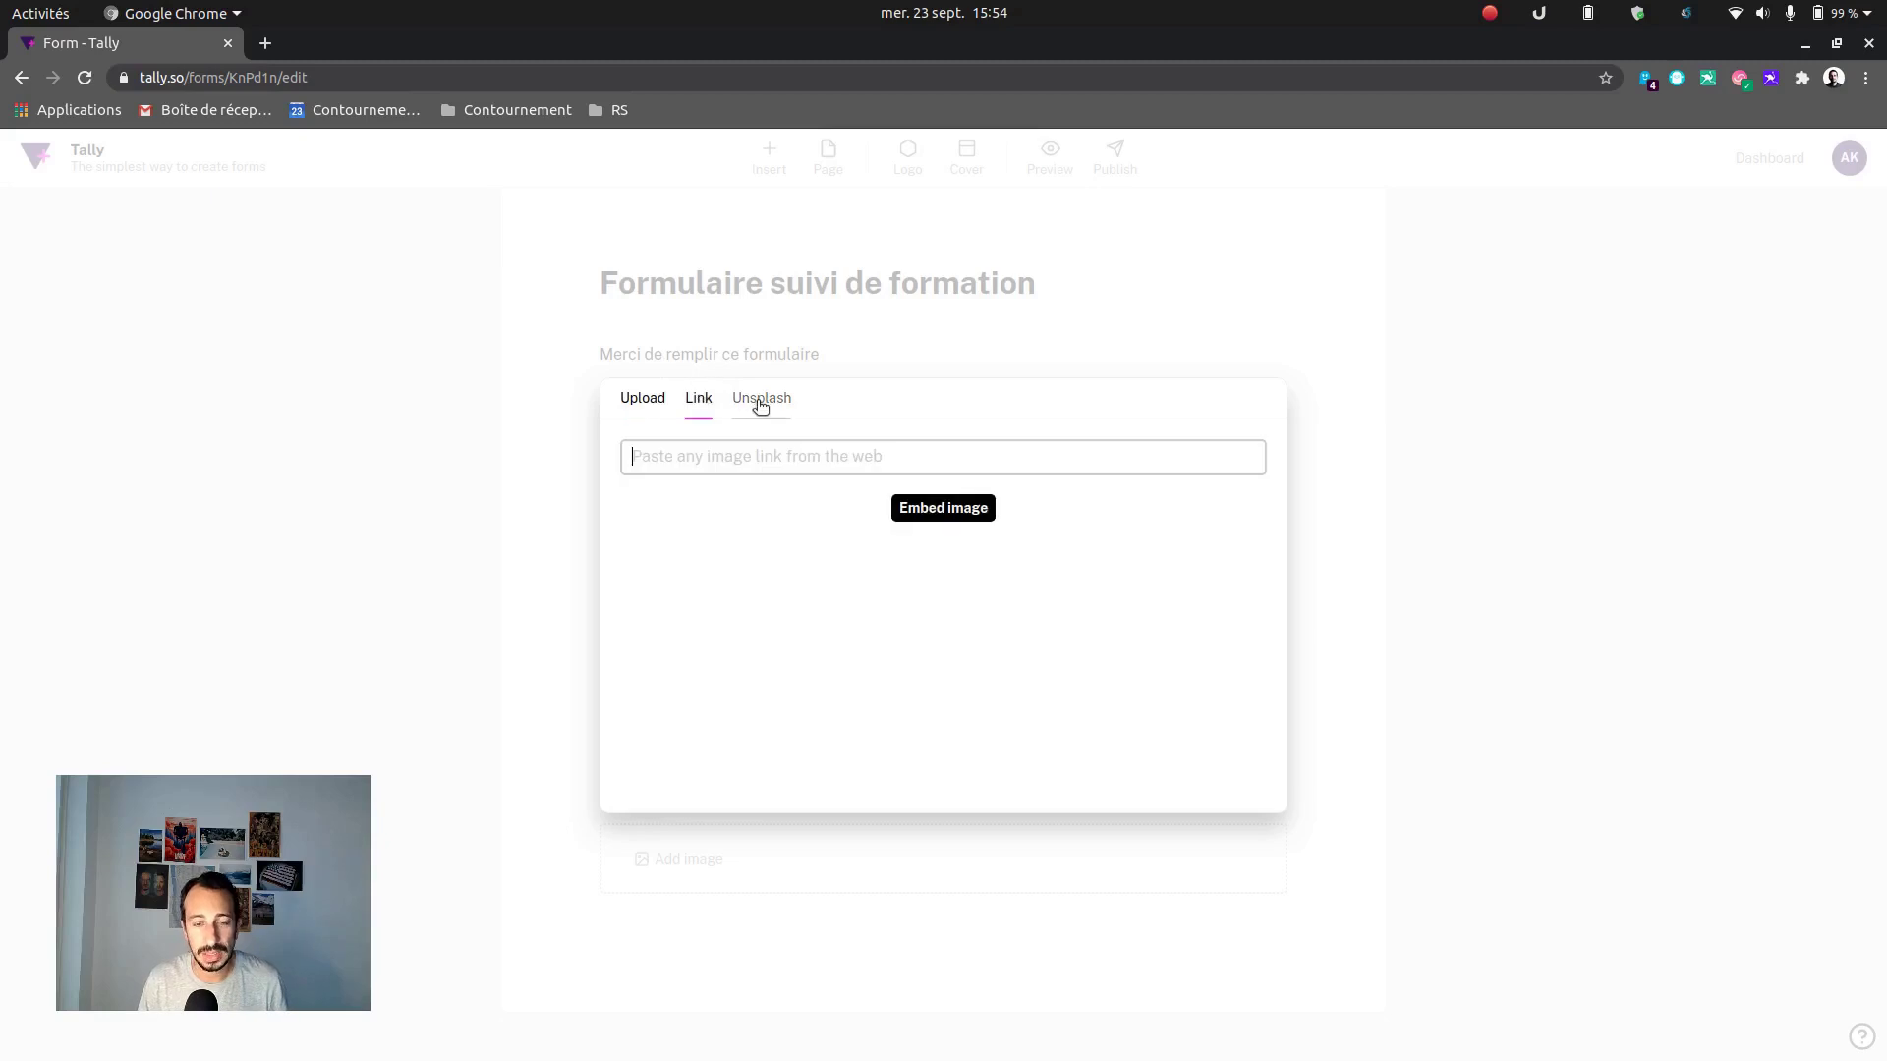
click(760, 406)
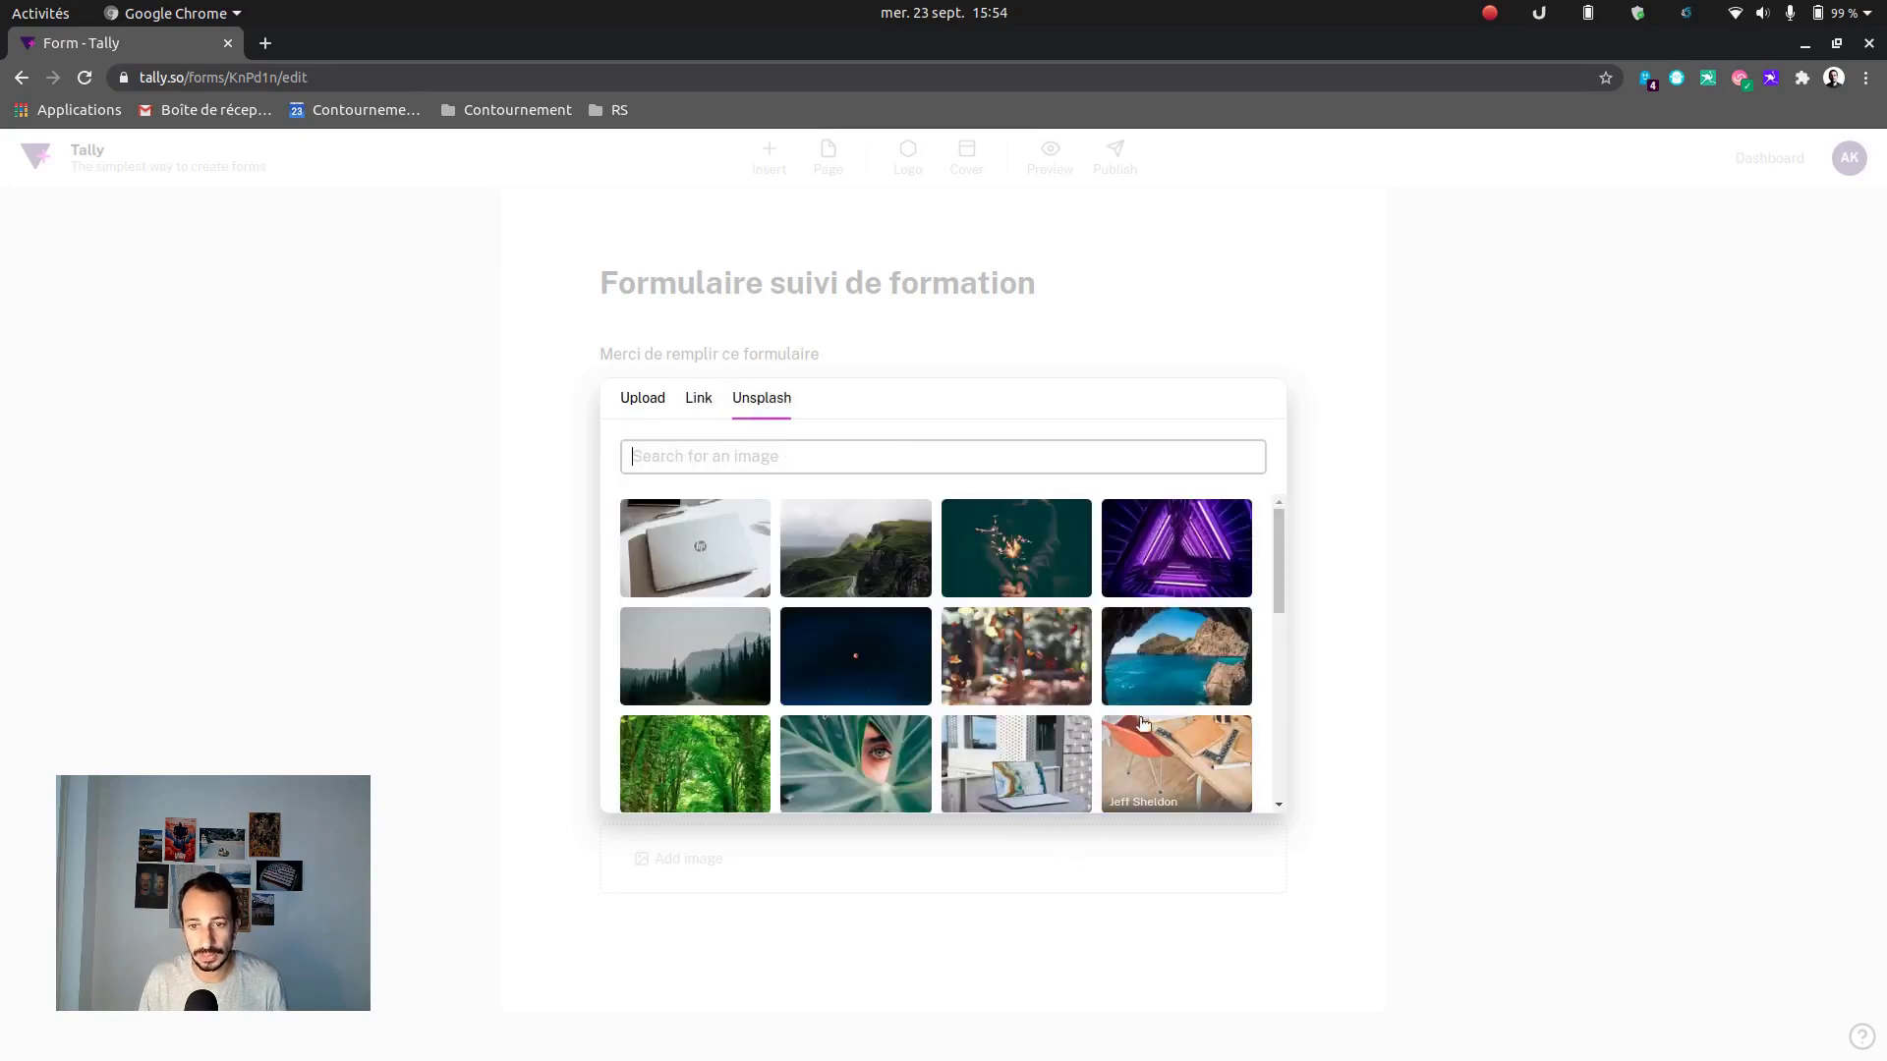
click(1183, 673)
scroll(1176, 601, down, 4)
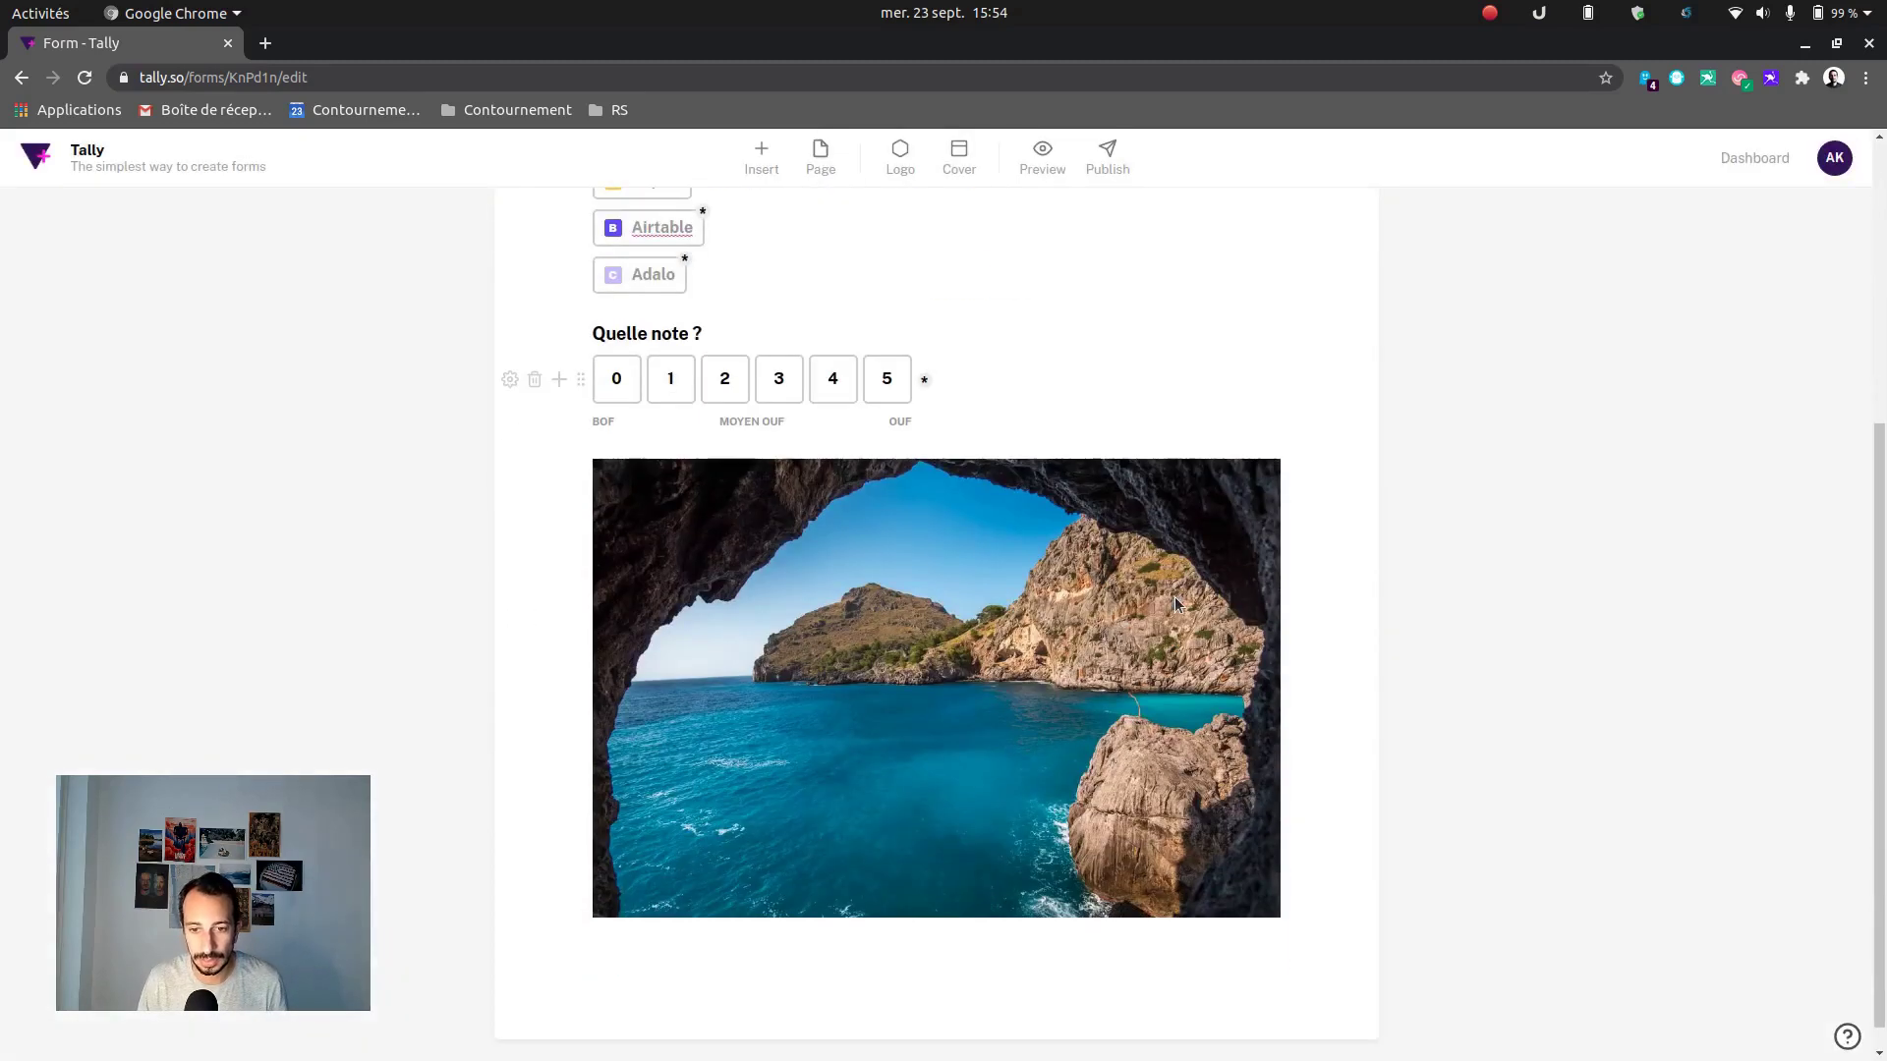
Insert a new page block on a new line below the sea photo
click(1018, 953)
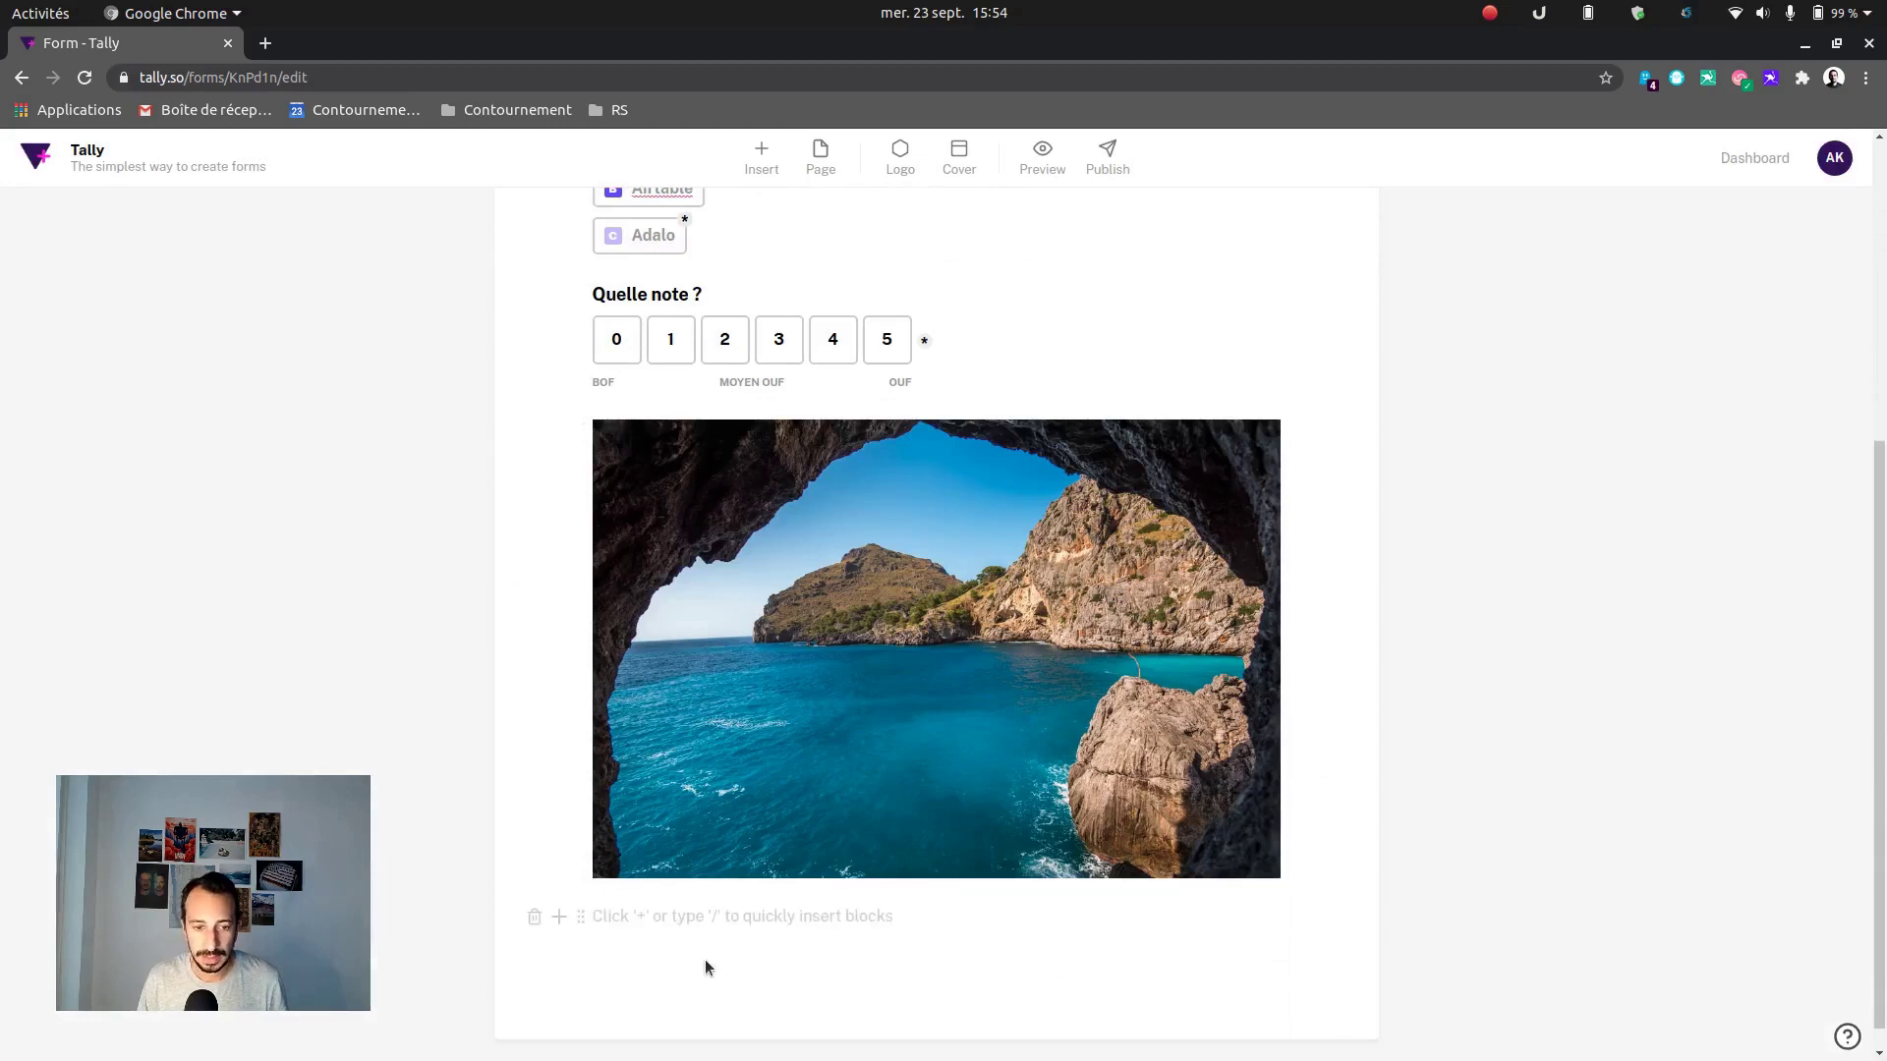
key(slash)
scroll(756, 662, down, 5)
scroll(756, 663, down, 3)
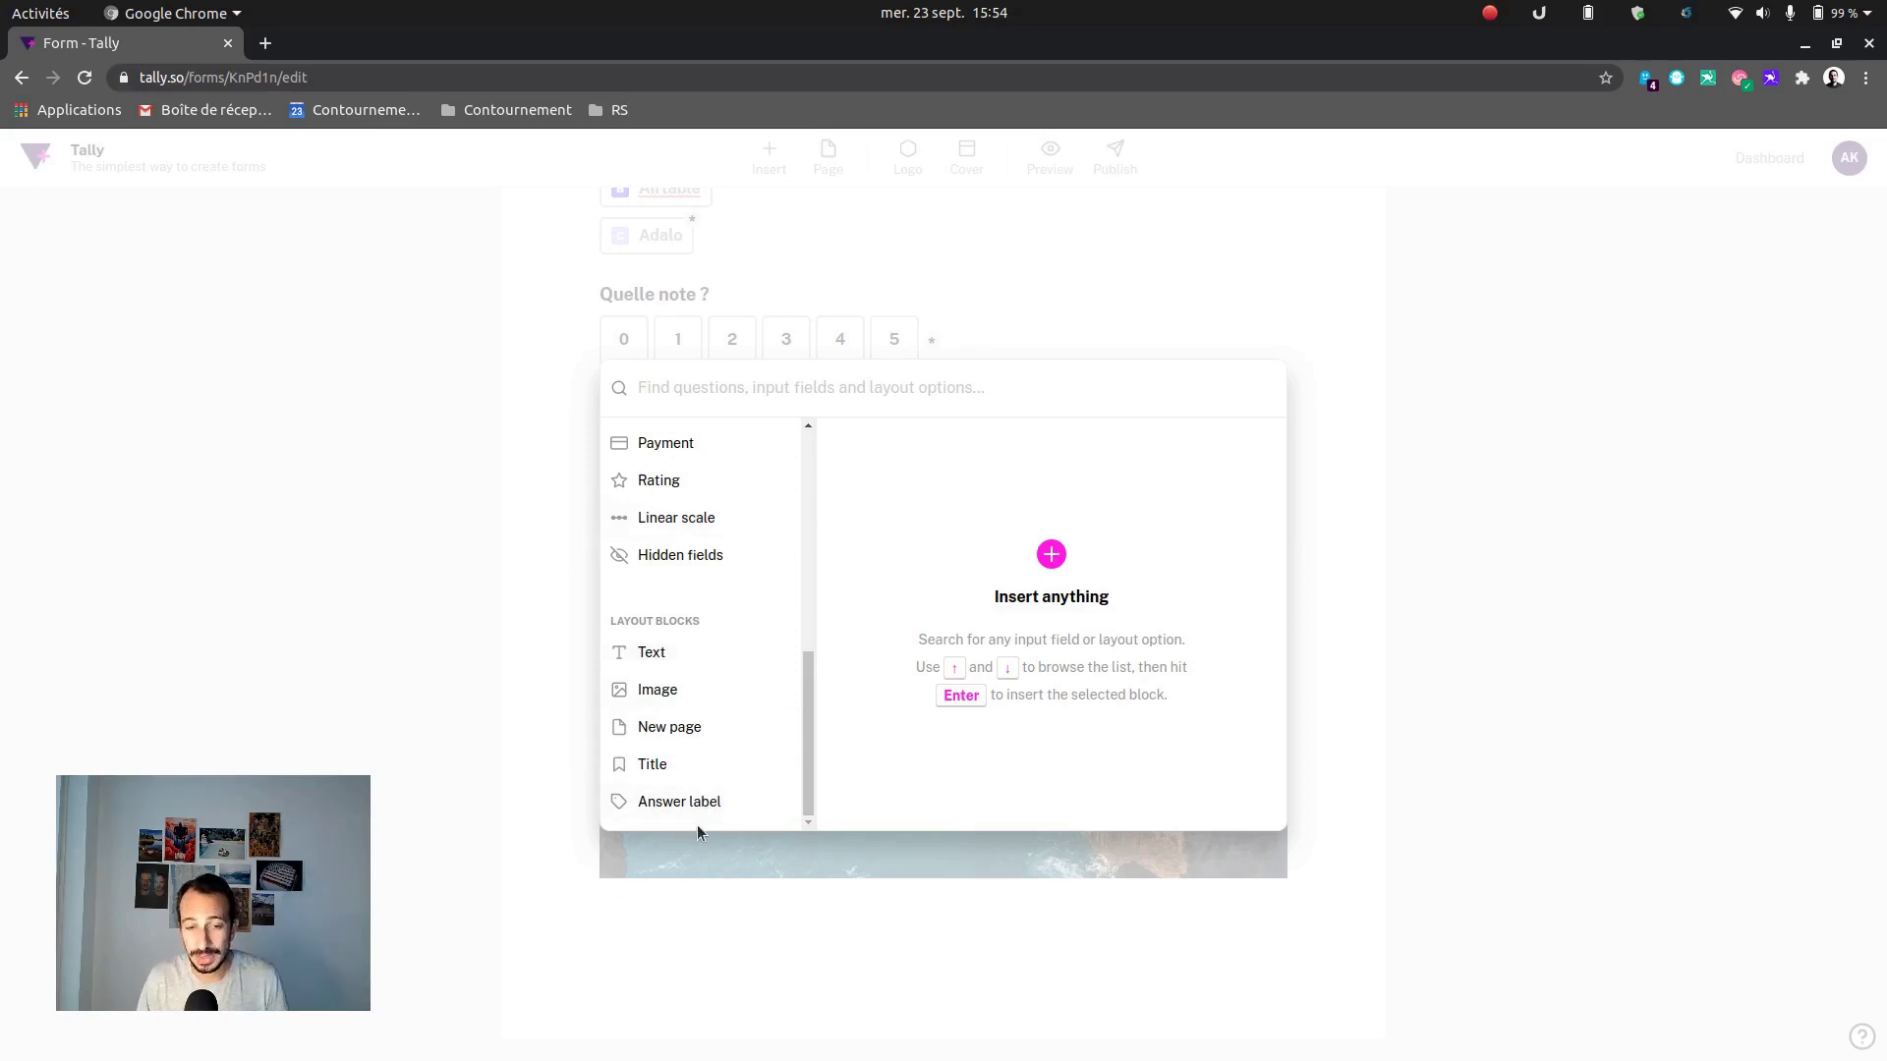
mouse_move(694, 736)
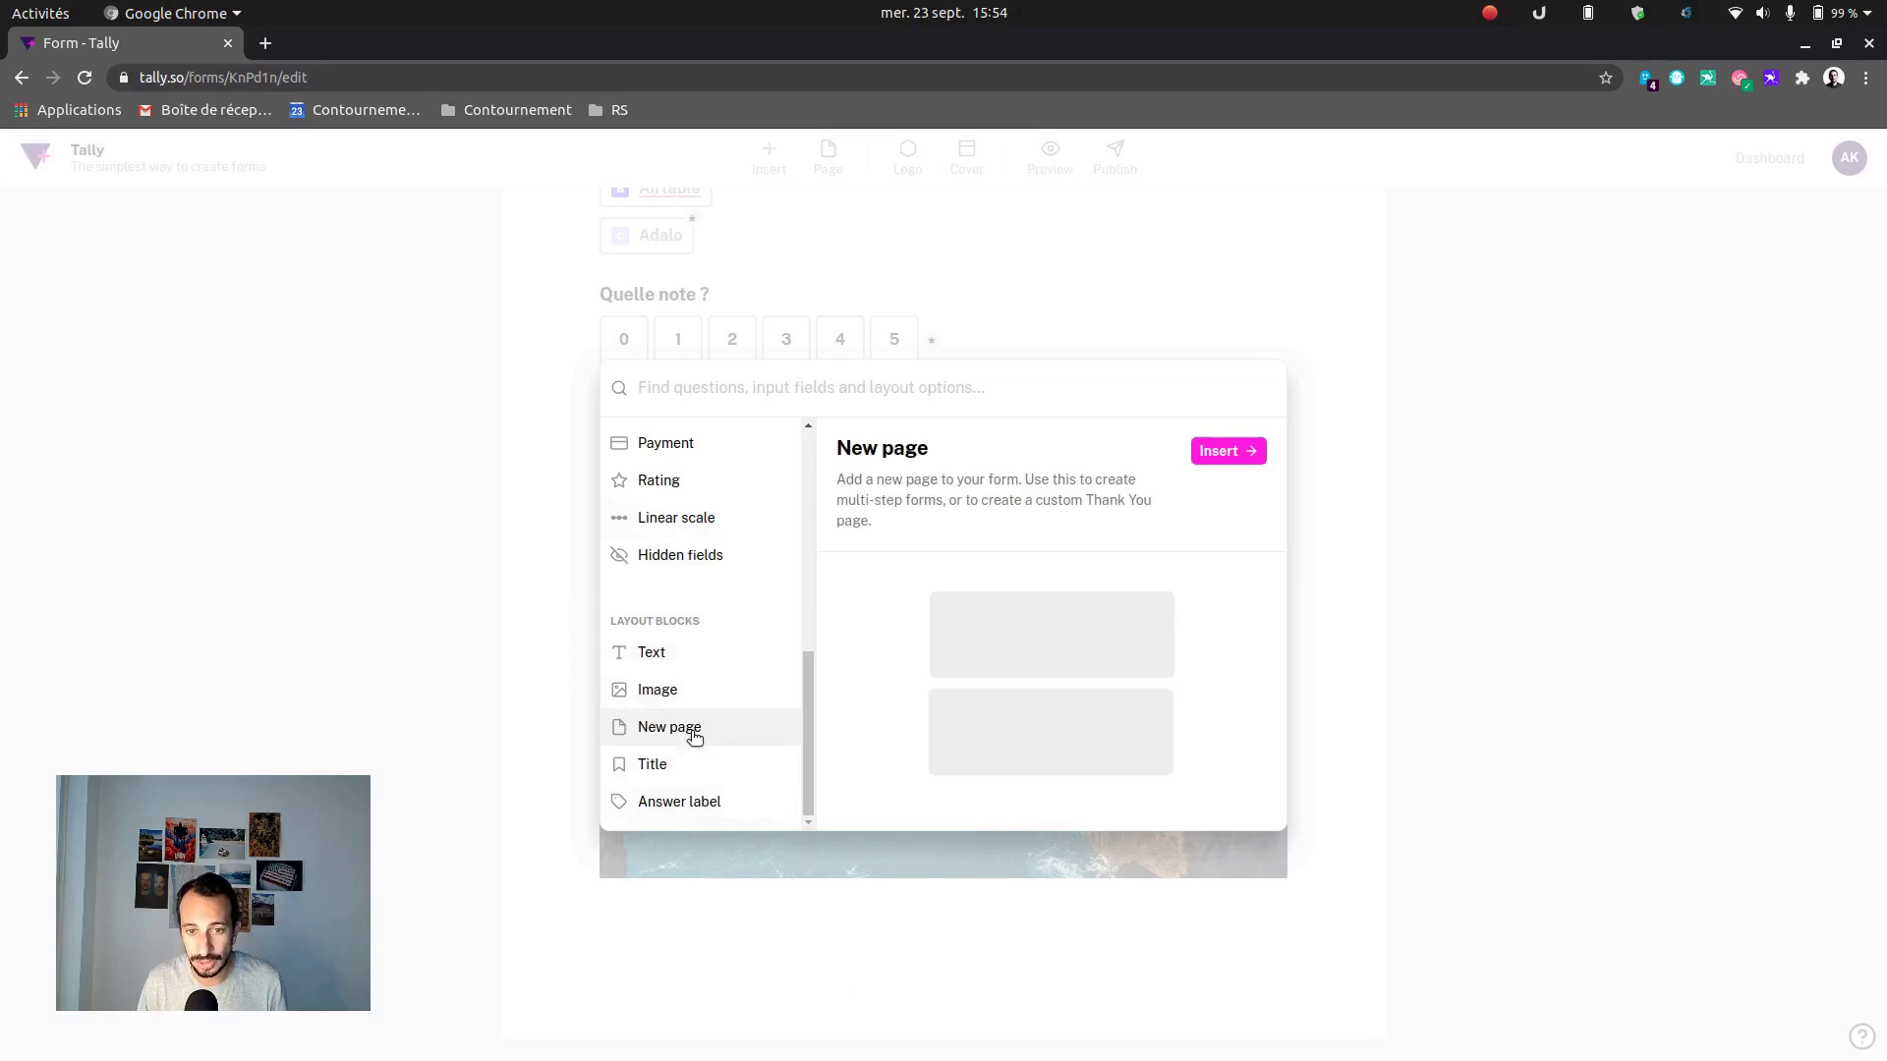
click(1258, 452)
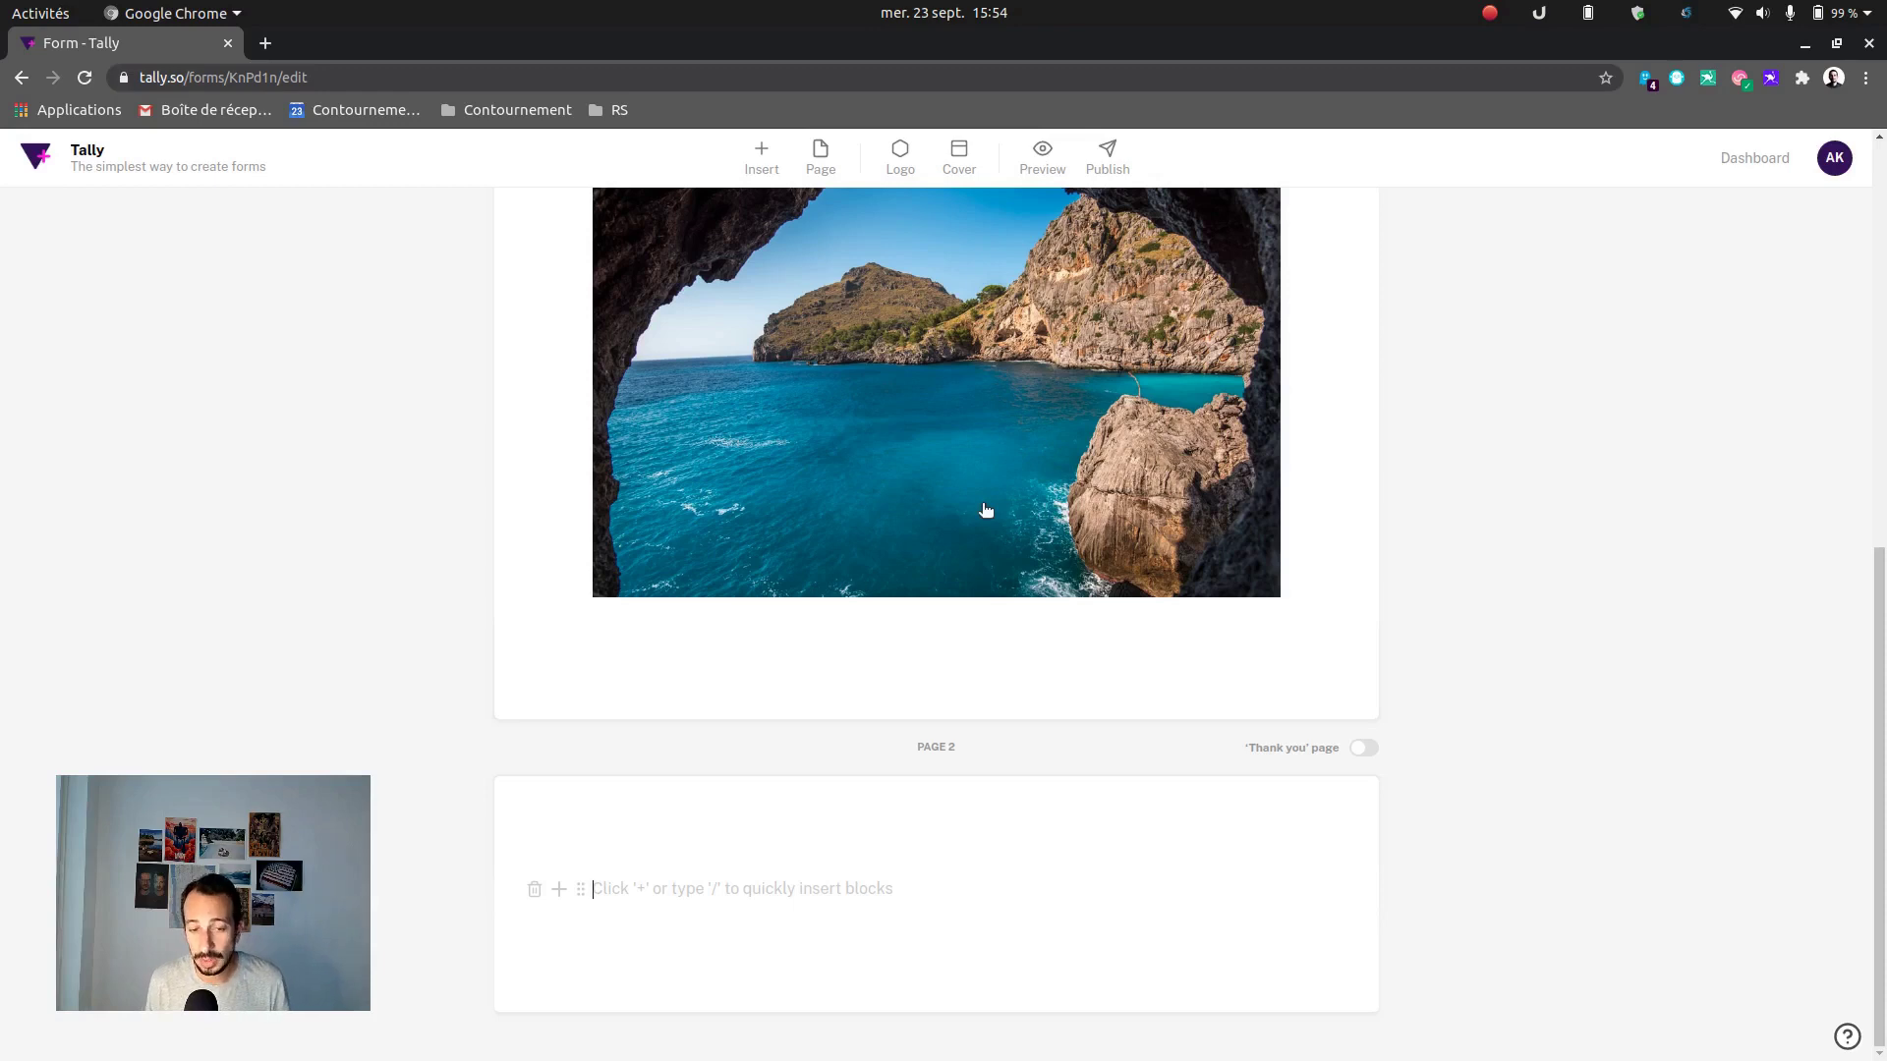
Make page 2 the 'Thank you' page and write "Merci beaucoup !" on it
click(1365, 750)
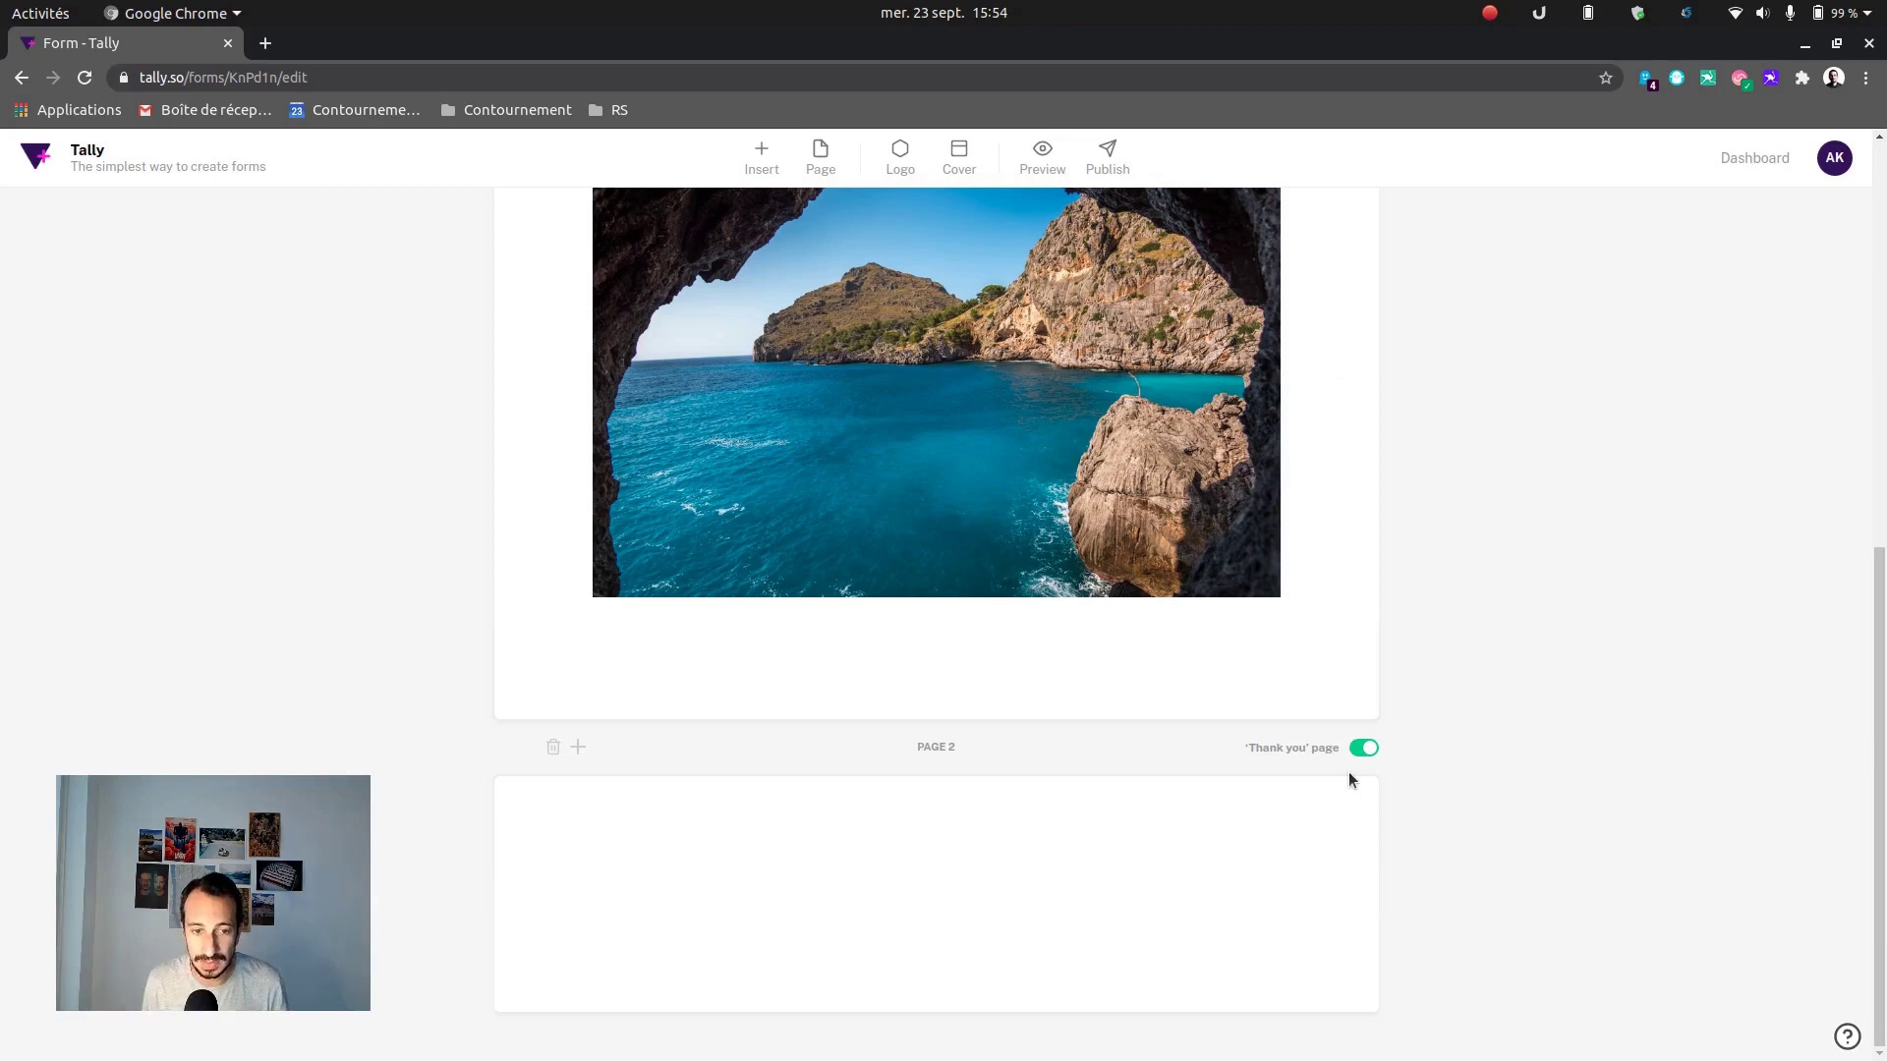
click(1103, 890)
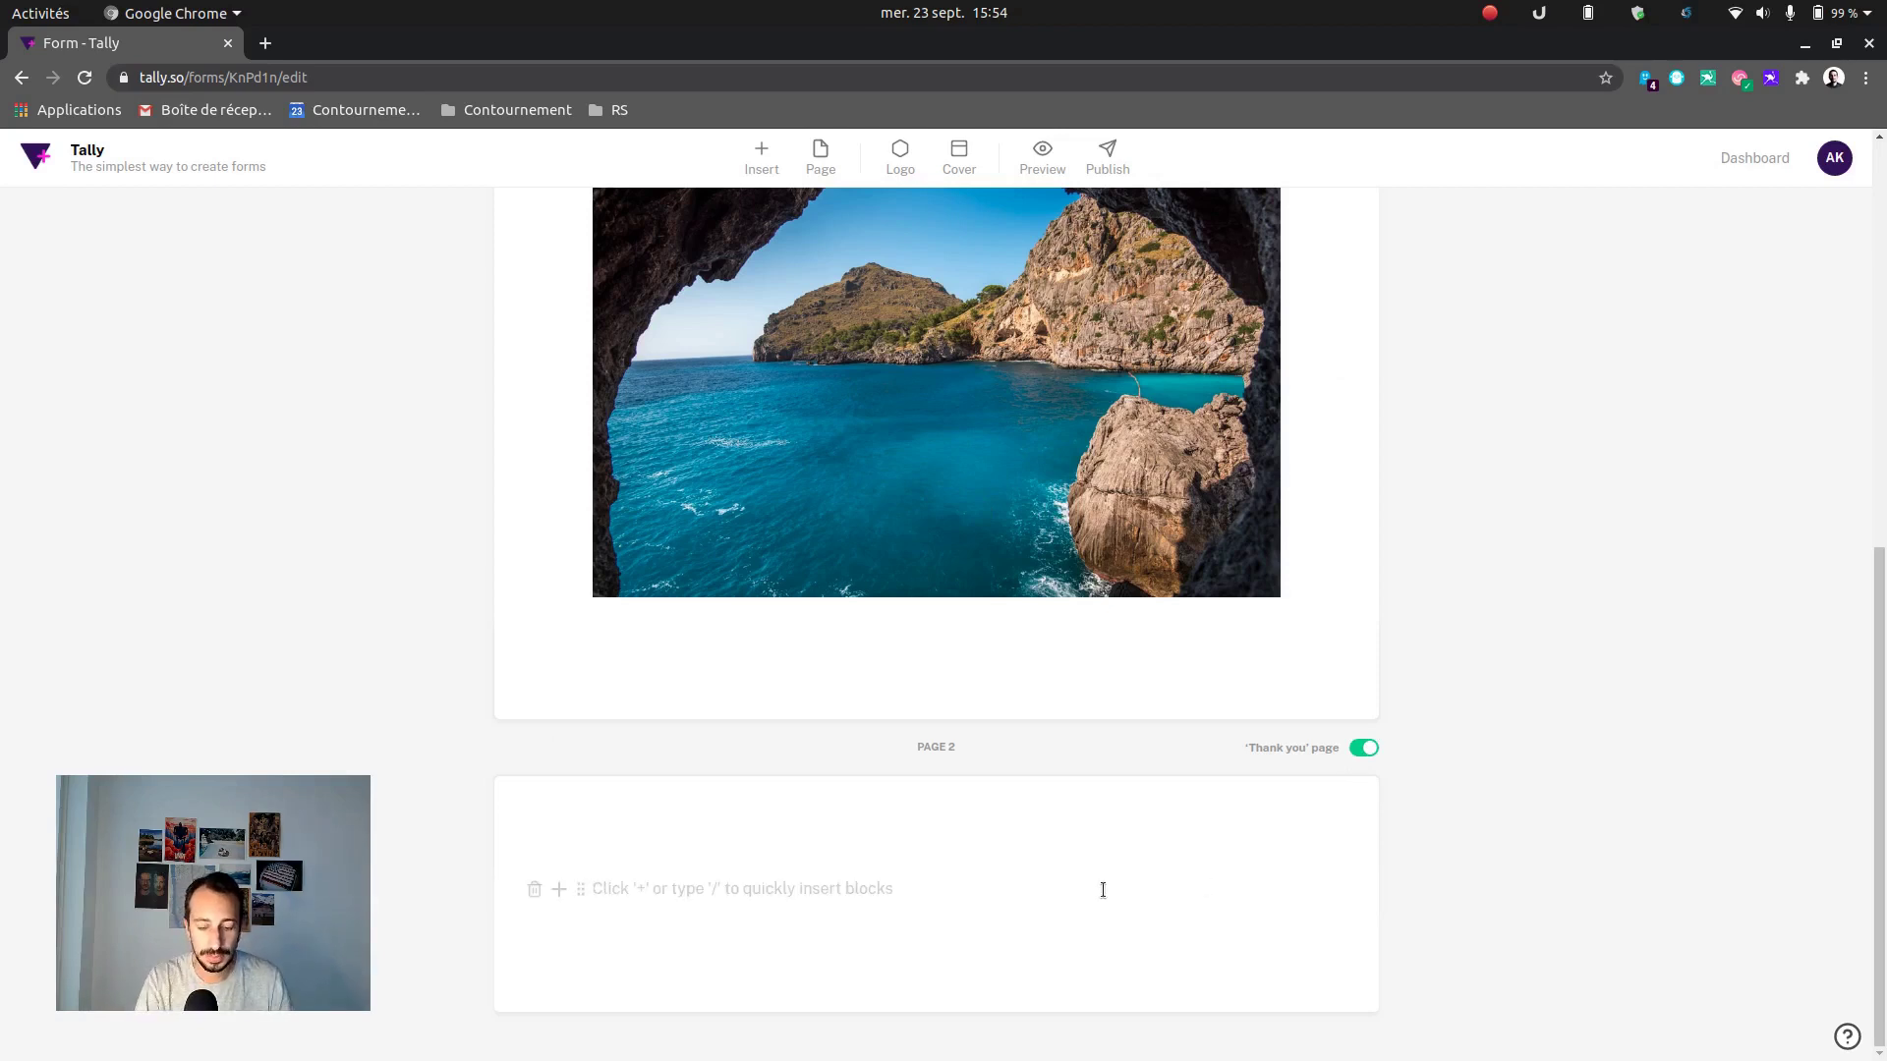
text(Mer)
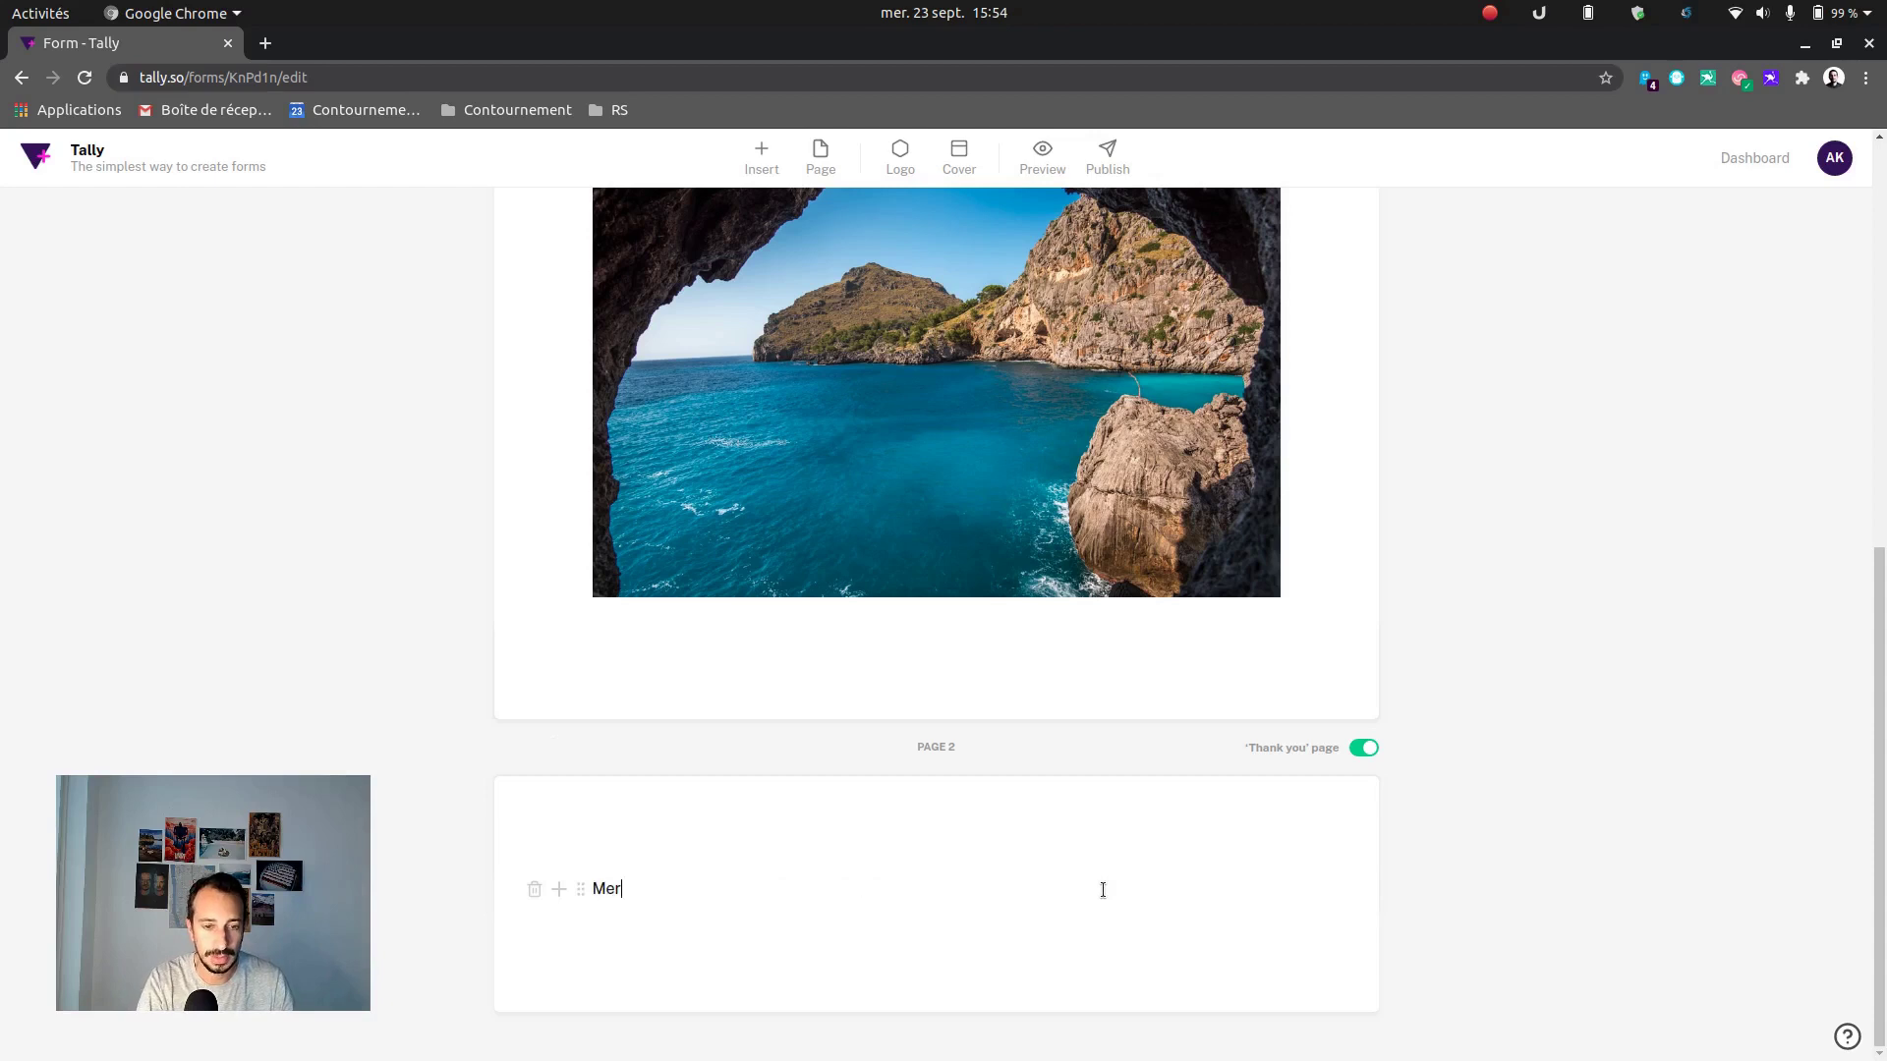
text(ci beaucoup !)
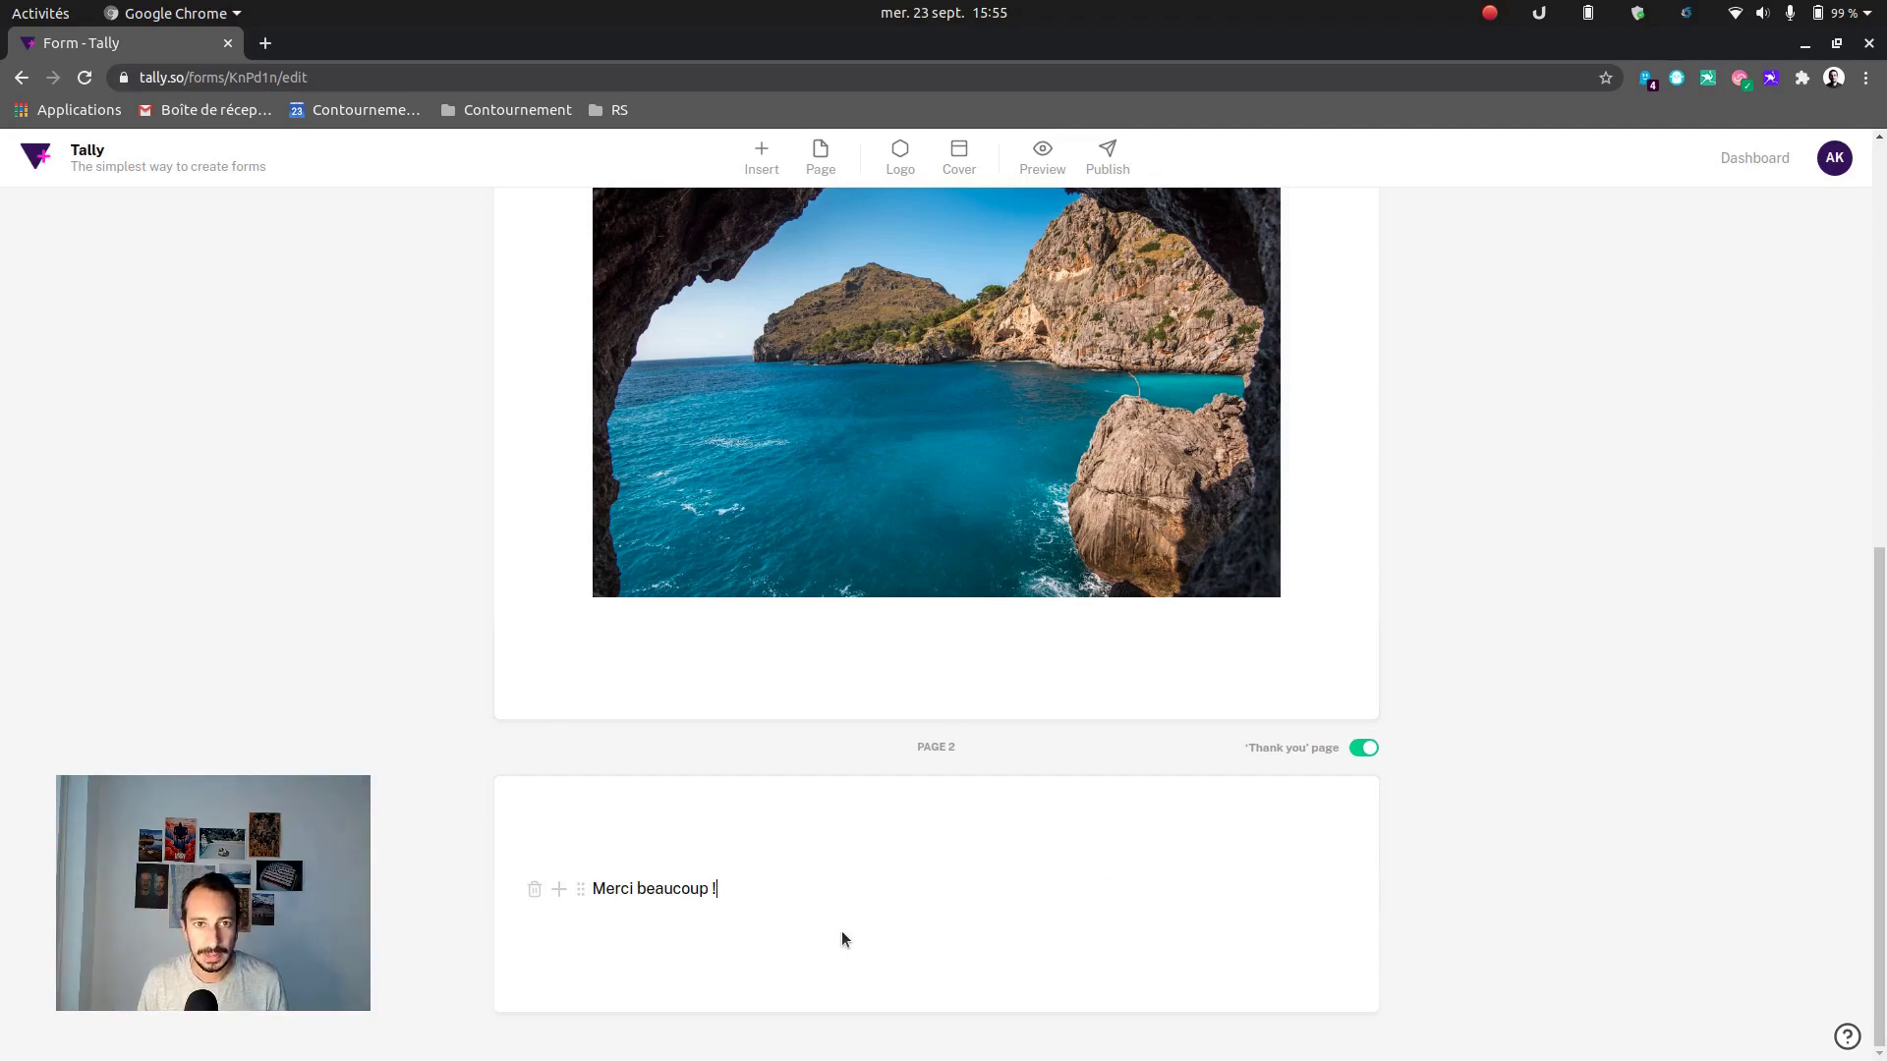
Add a logo placeholder and a cover banner above the form title
scroll(961, 366, up, 8)
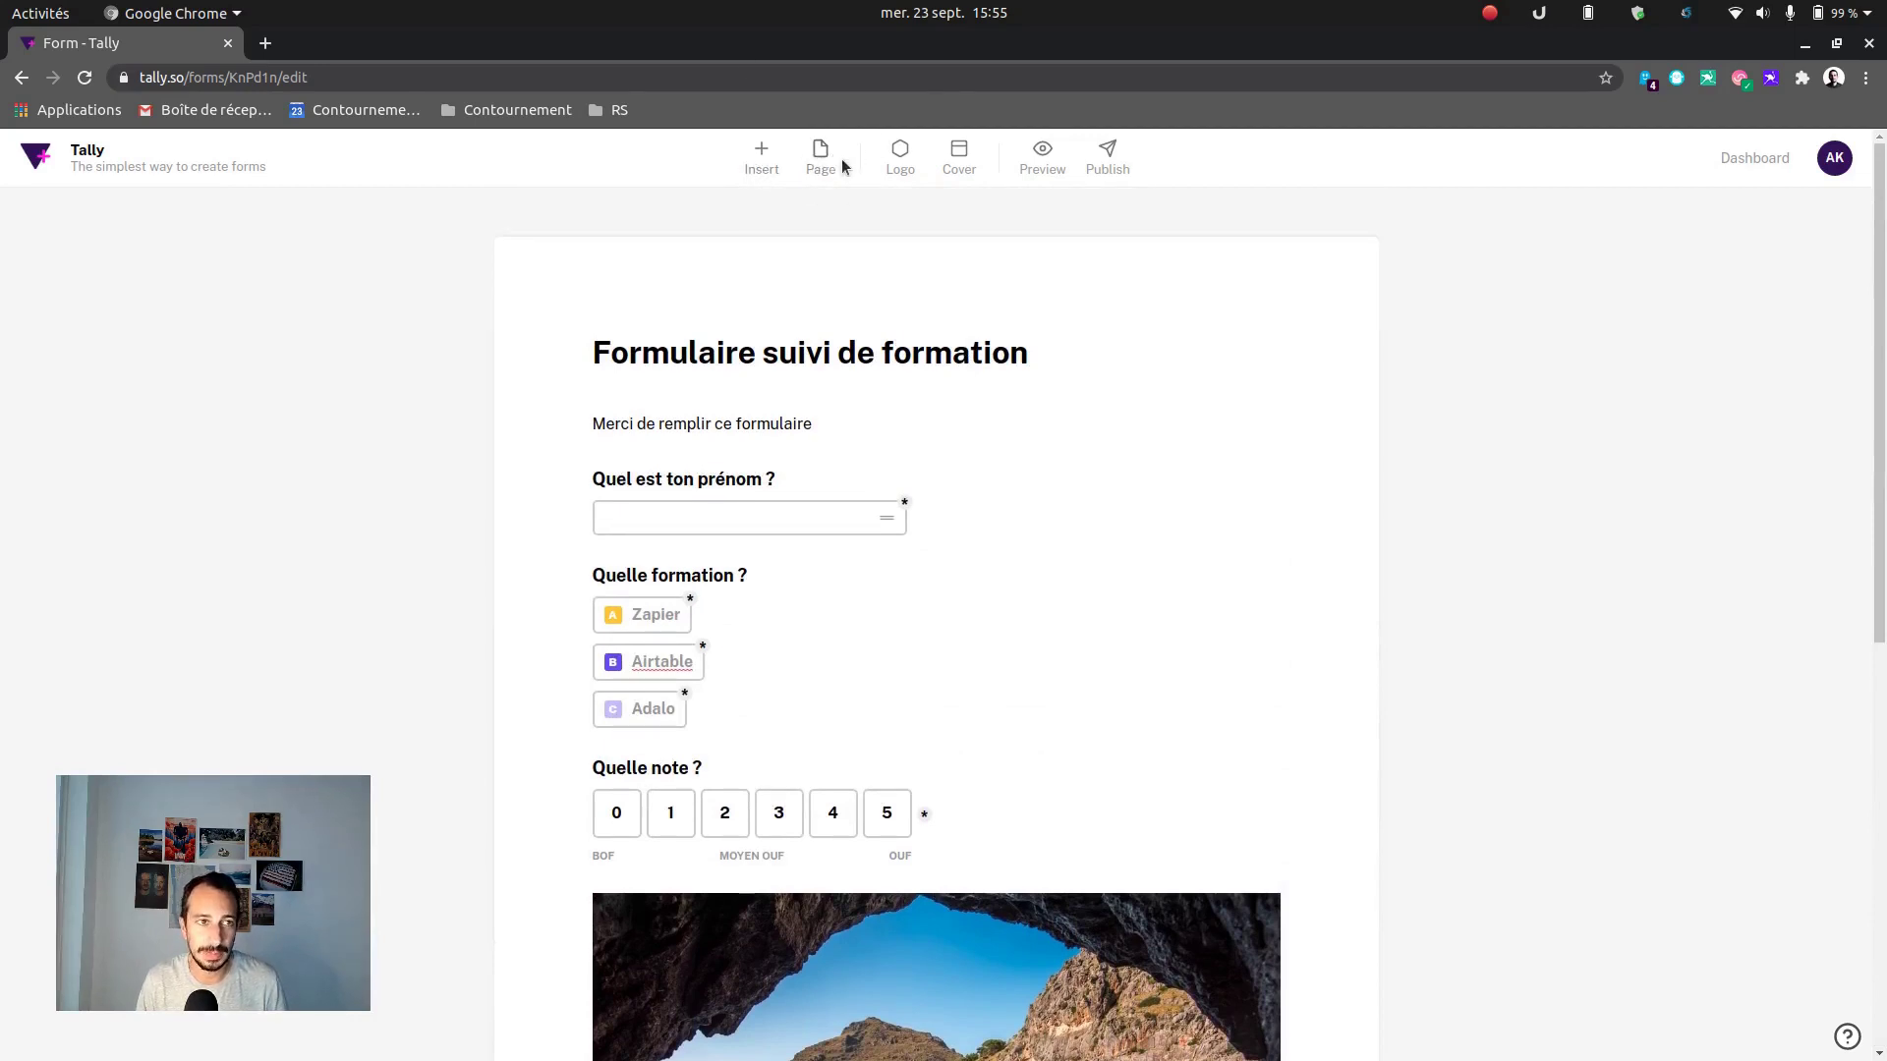
click(900, 159)
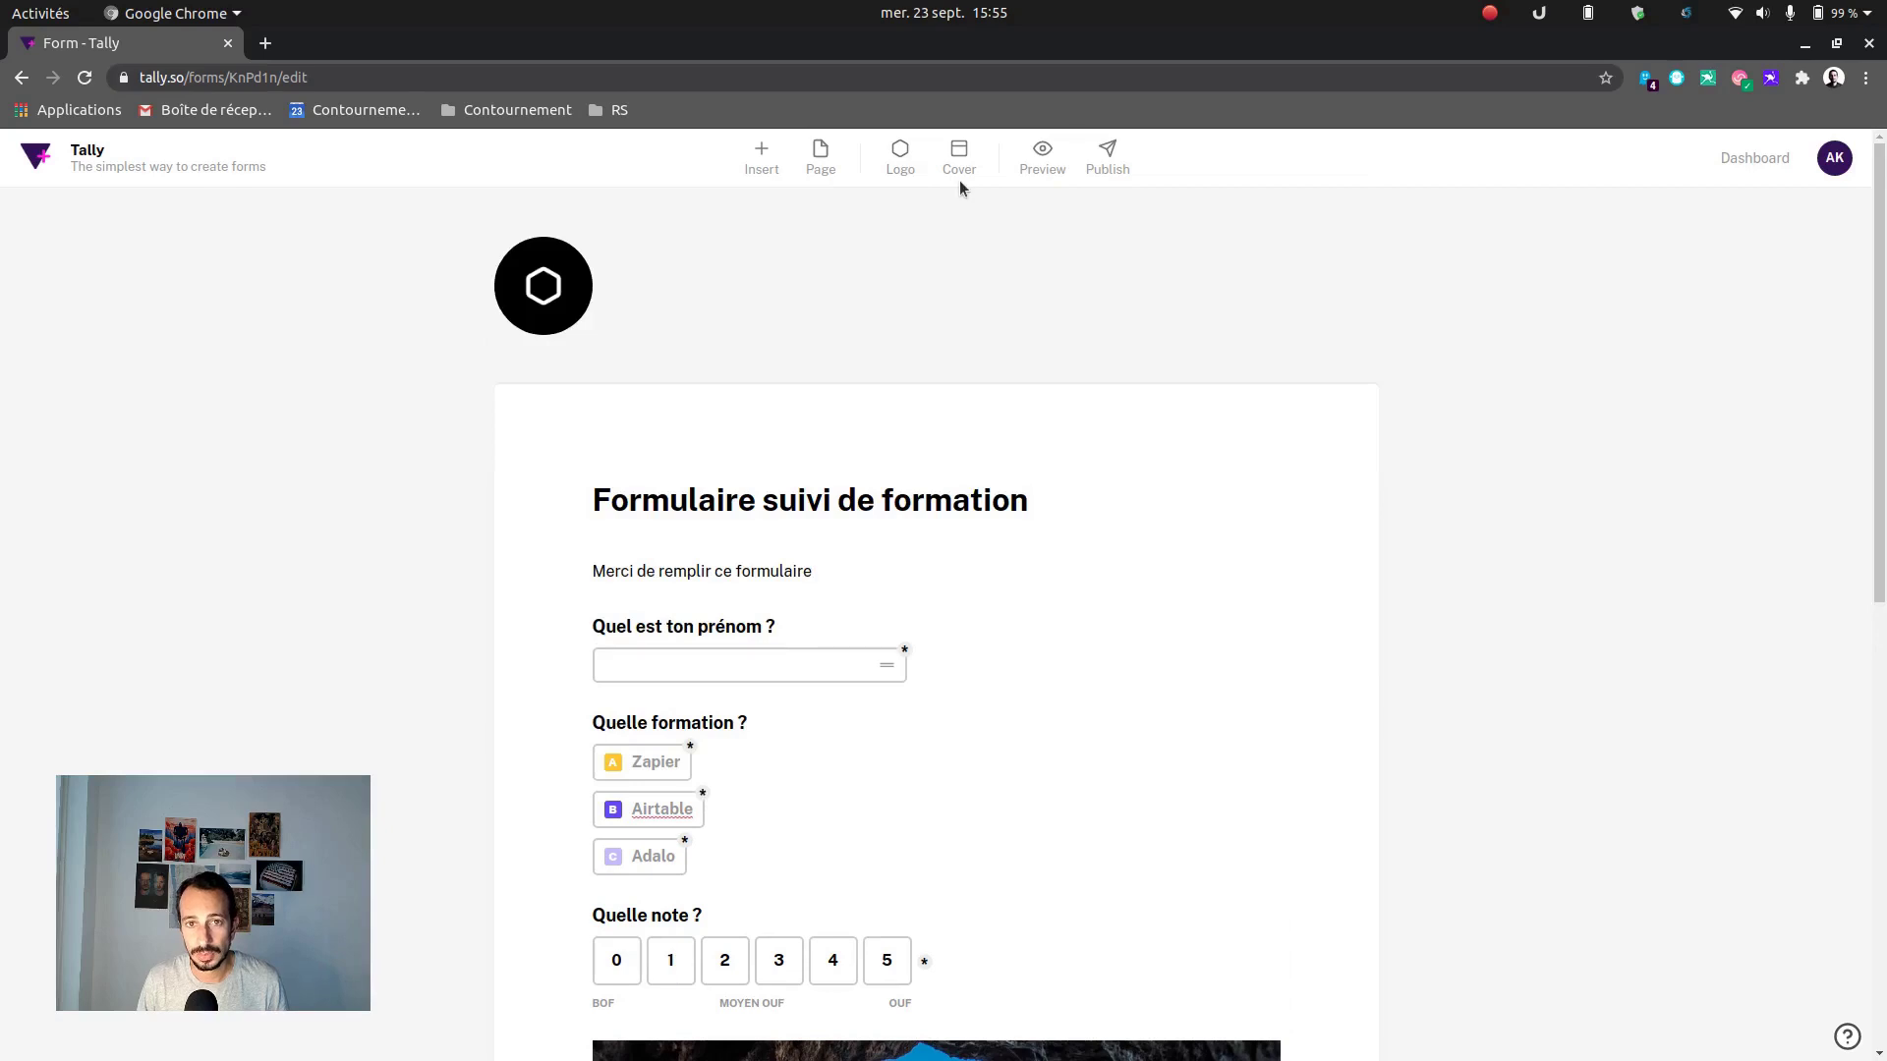
click(959, 160)
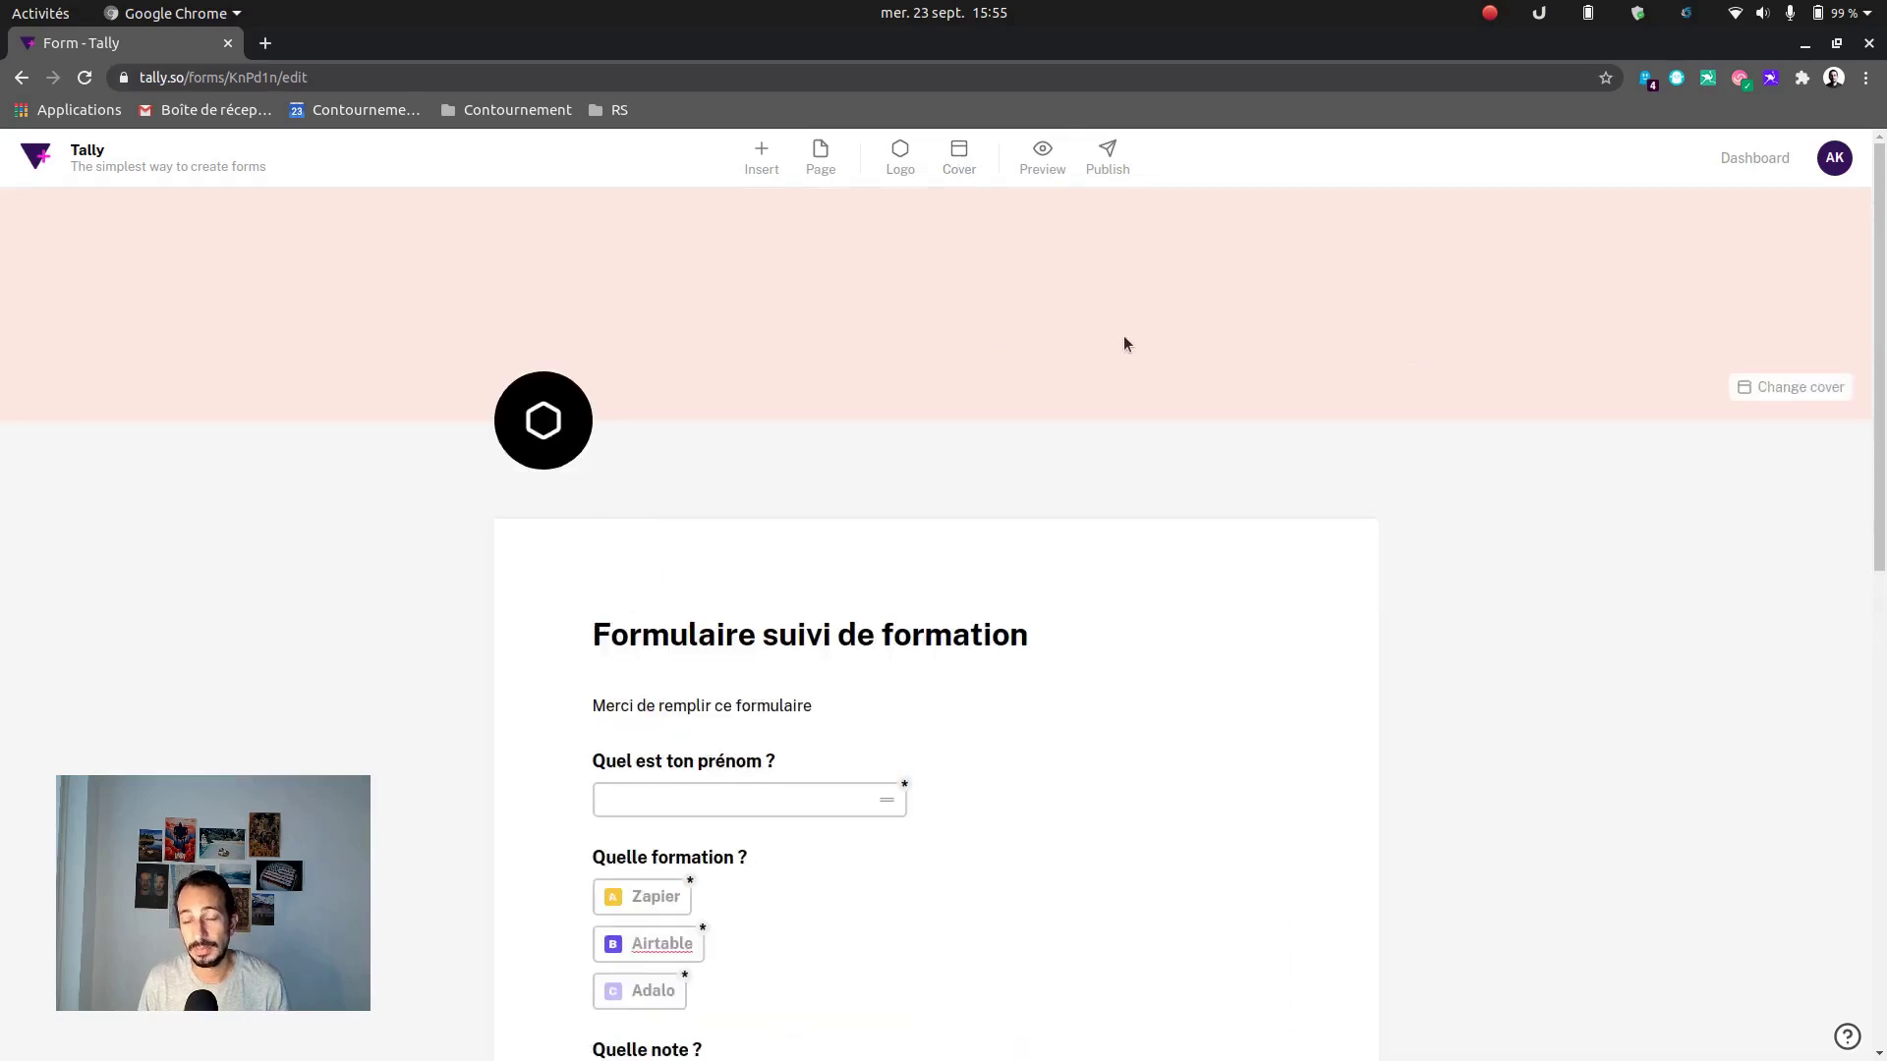
Change the cover to the light purple solid color
click(1791, 387)
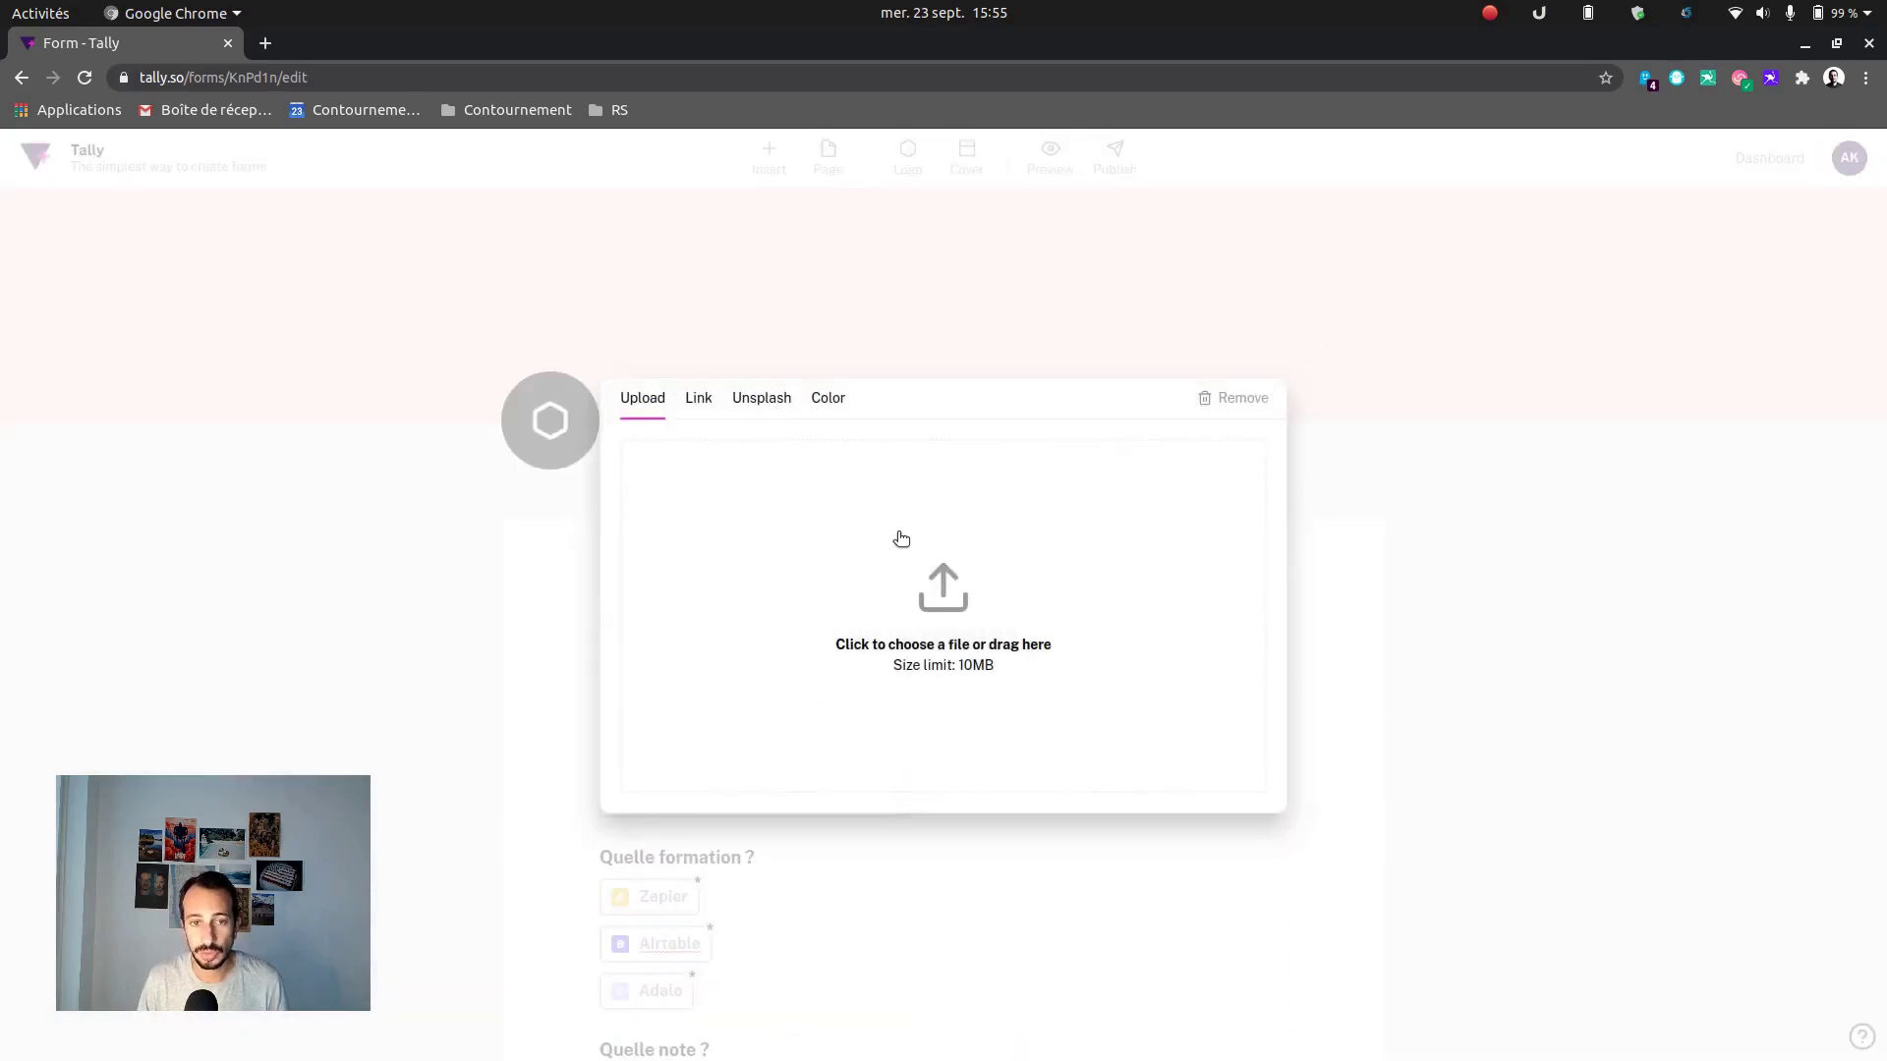
click(828, 397)
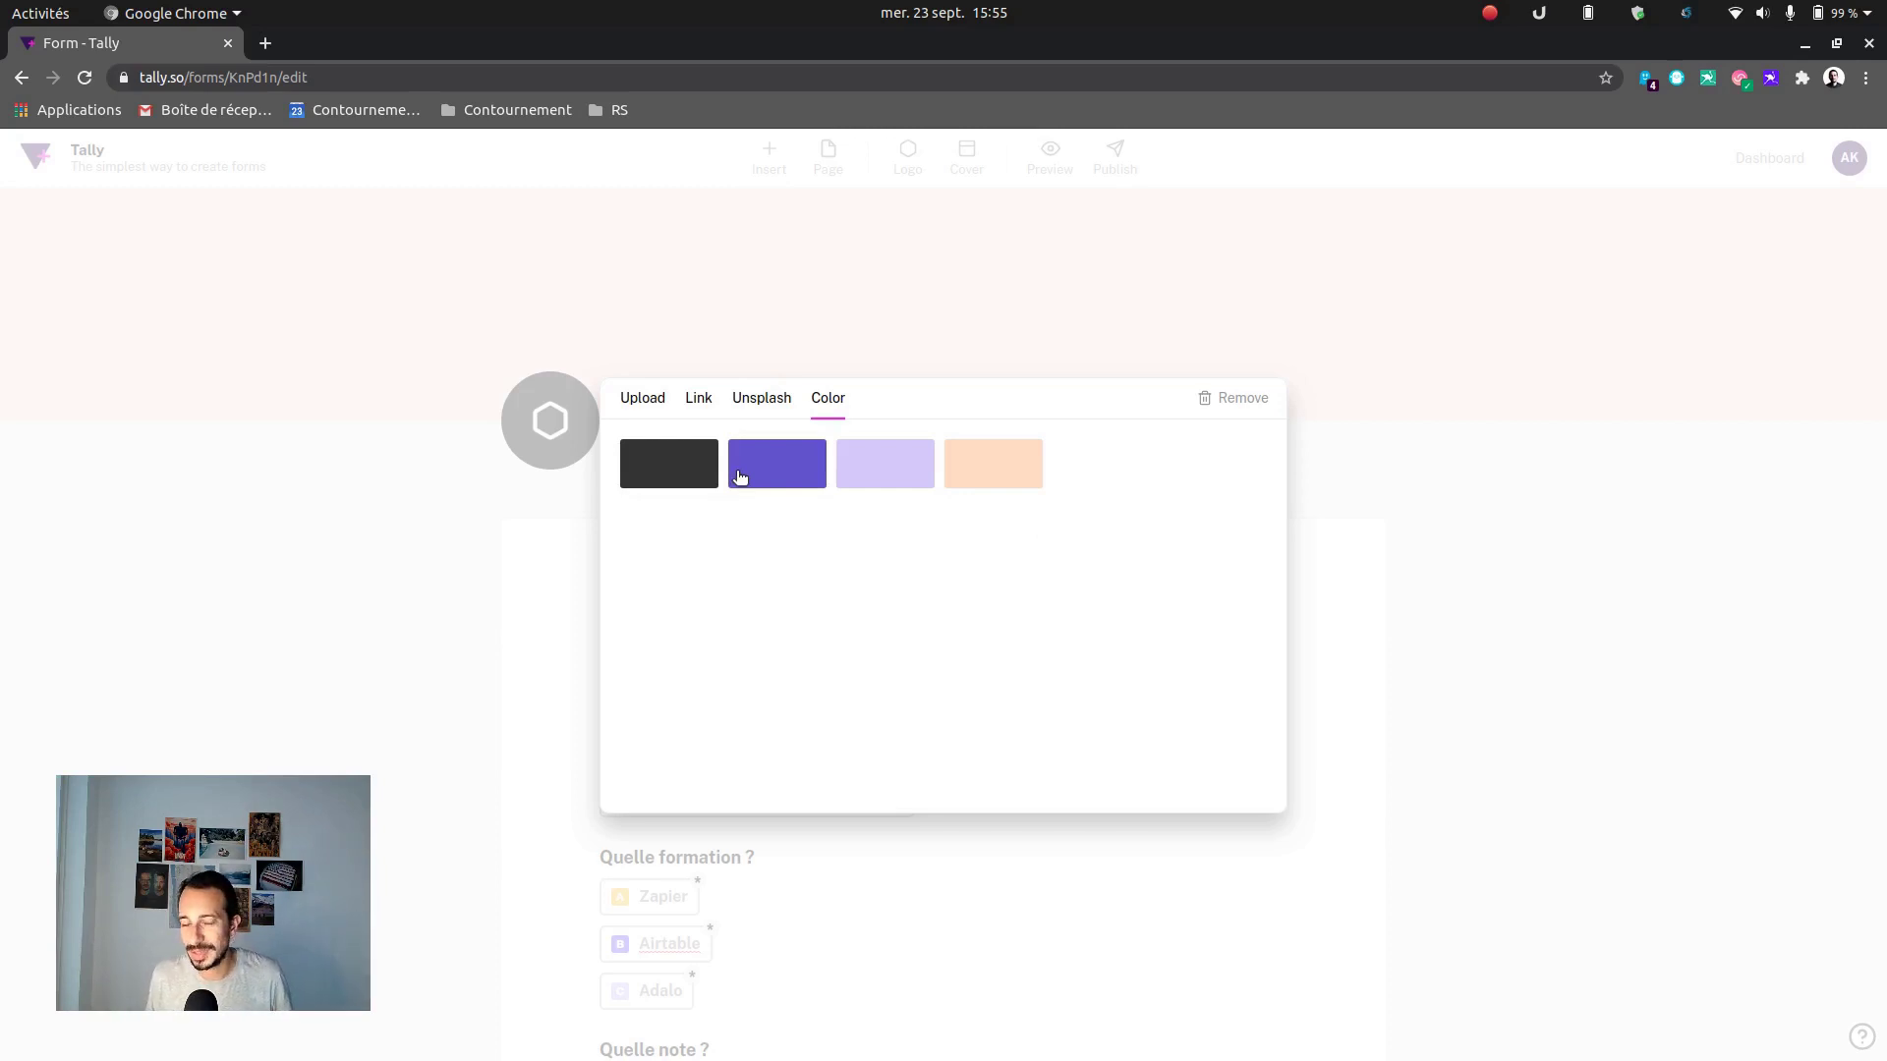
click(877, 463)
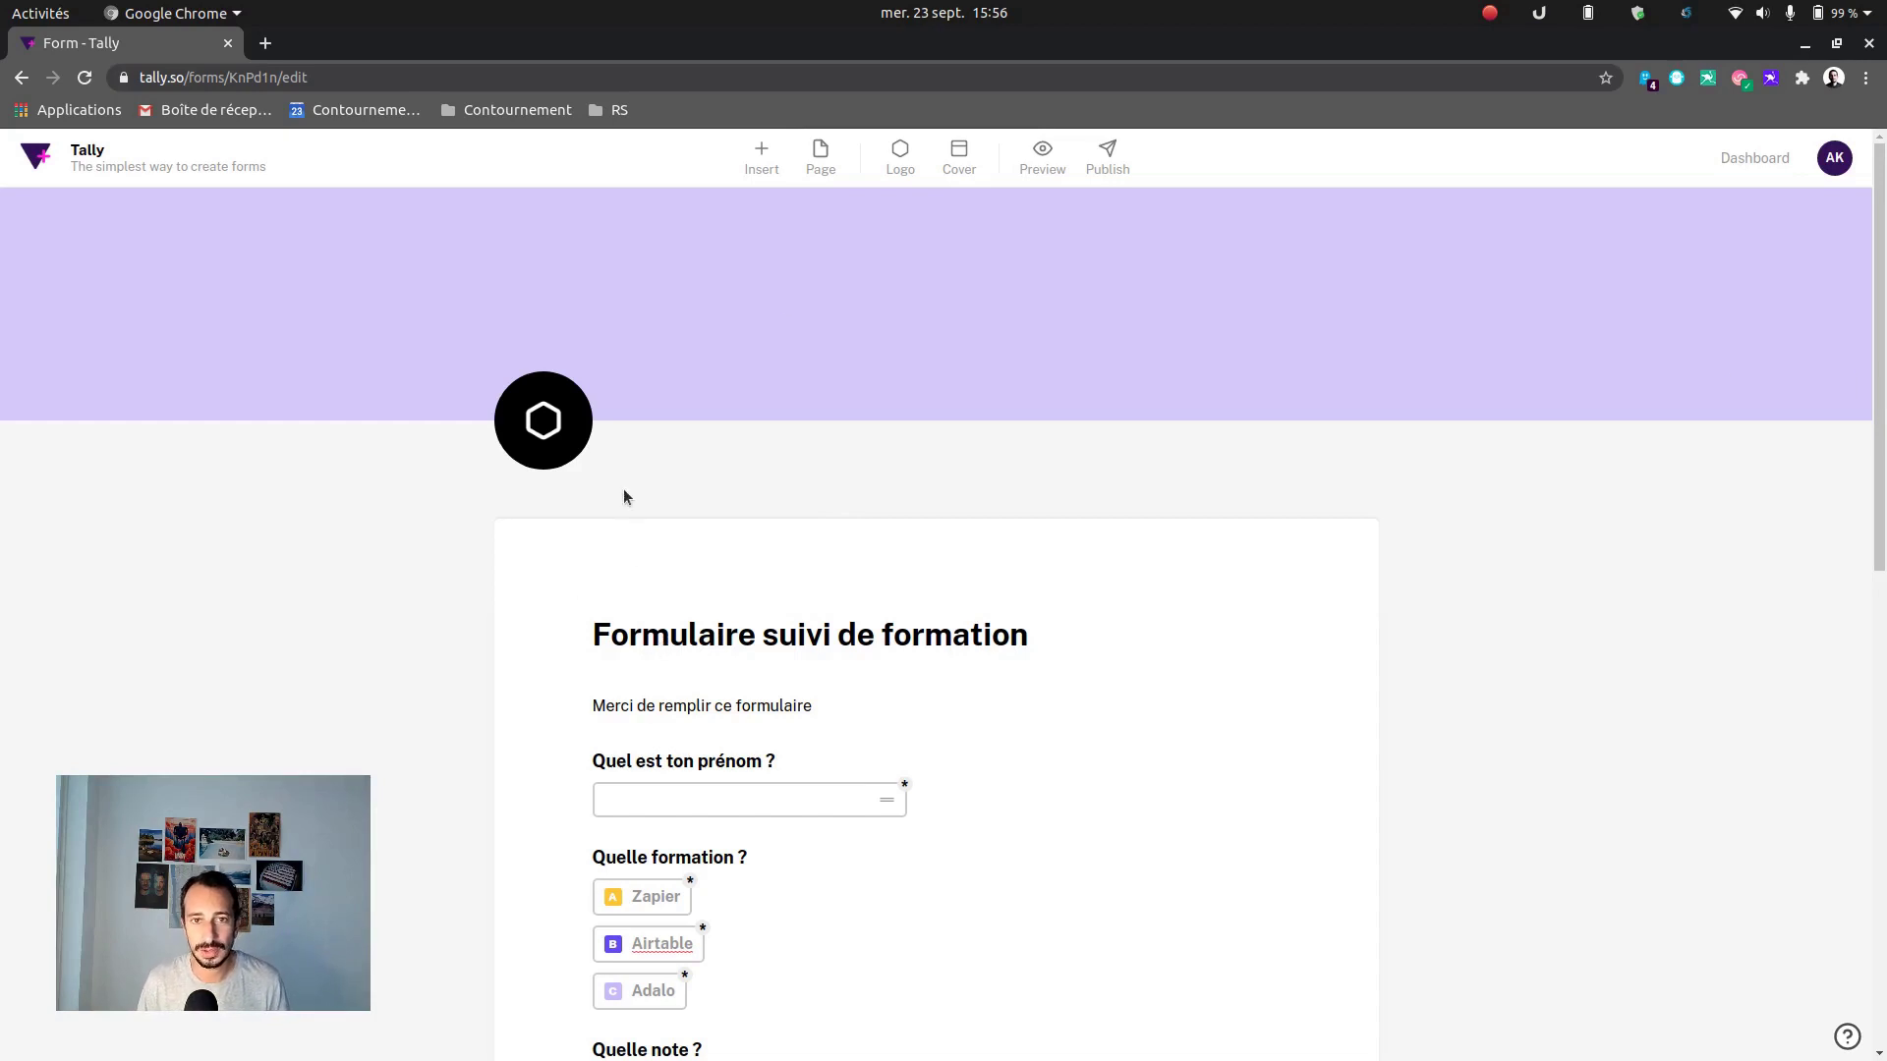
Preview the form from the cover down to its completion button, and return to the editor
click(1044, 155)
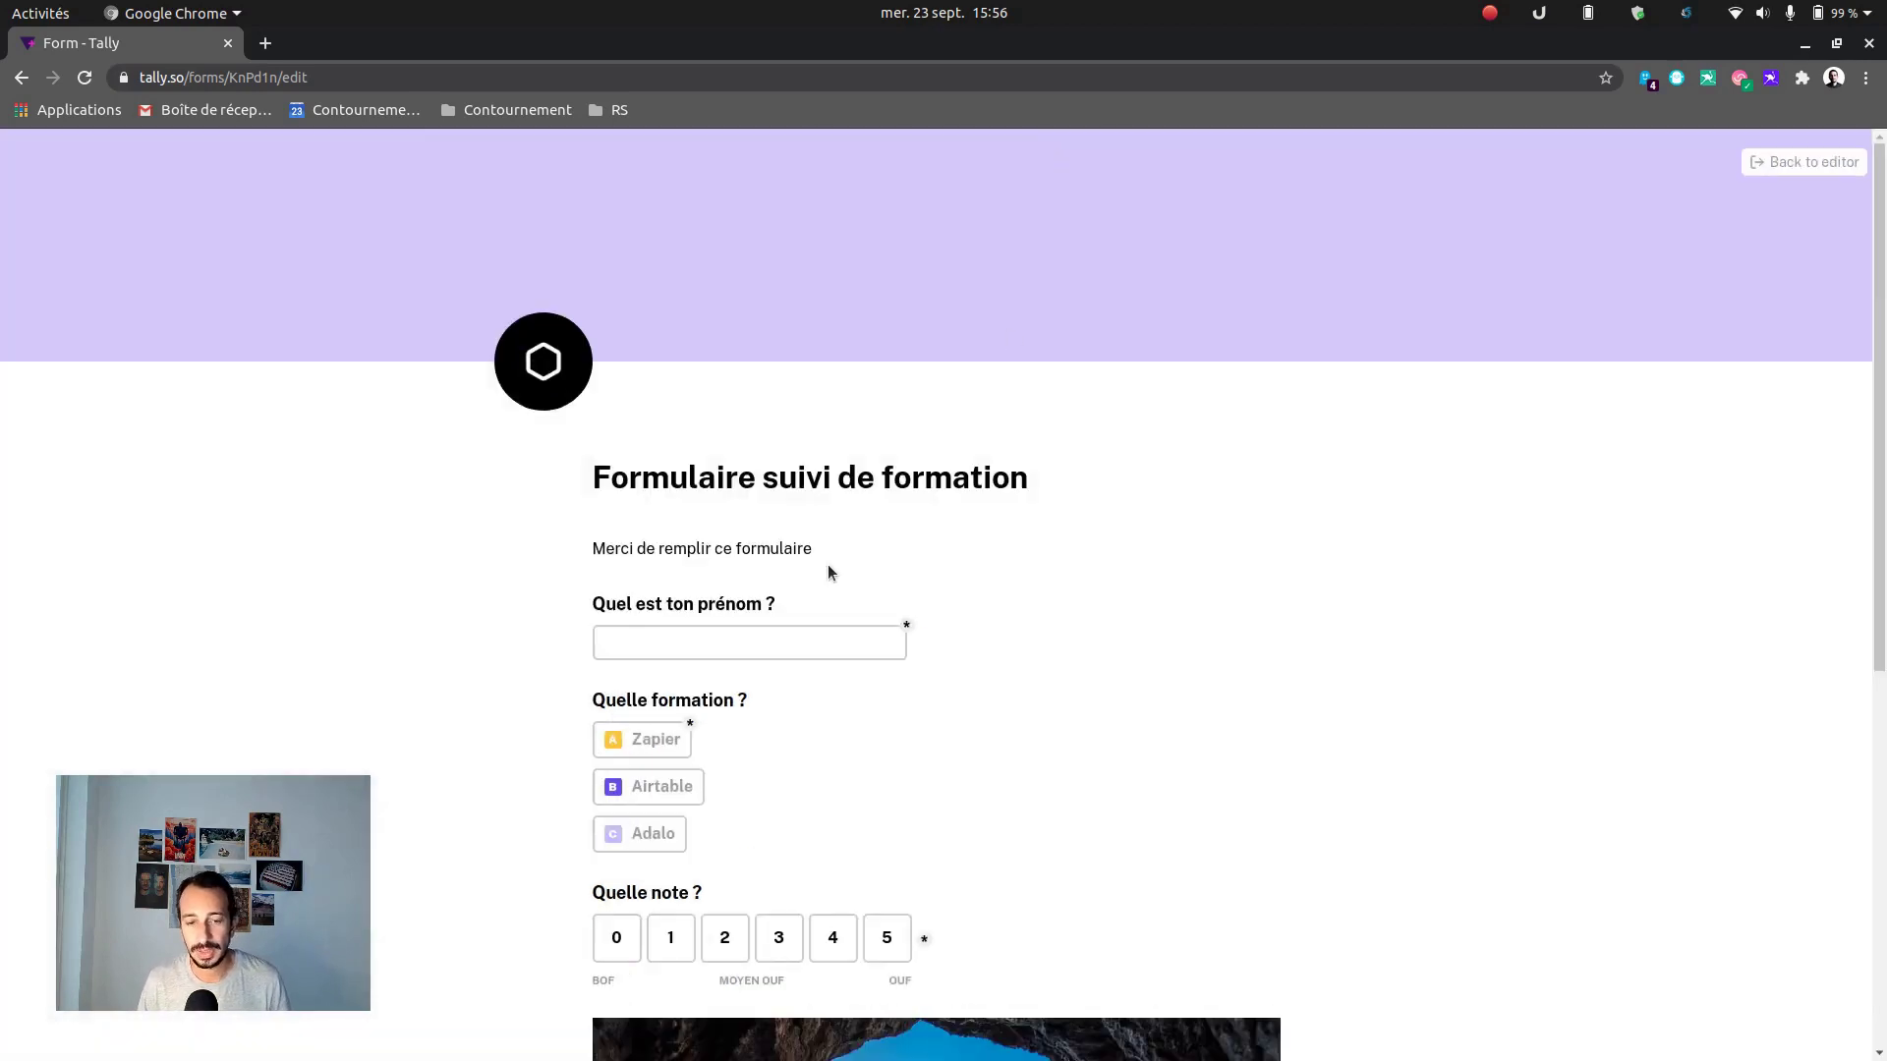
scroll(812, 578, down, 7)
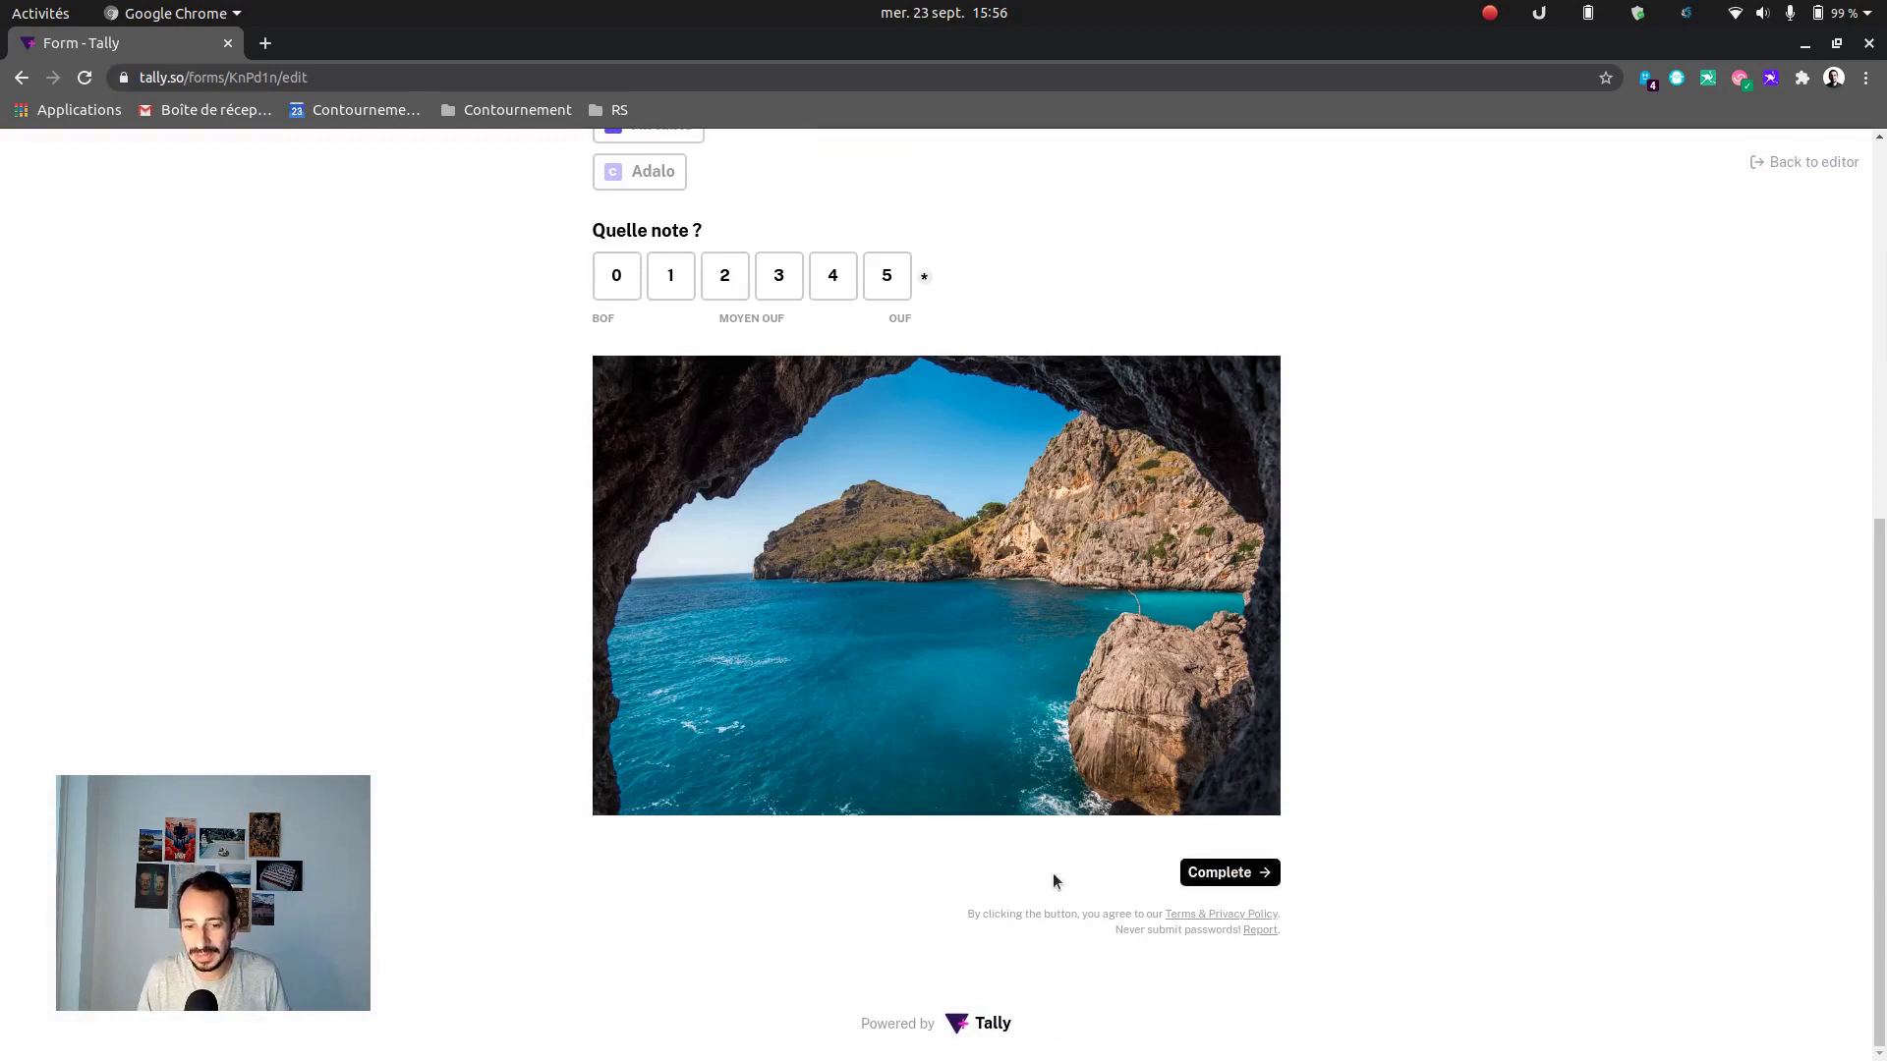
scroll(1116, 649, up, 7)
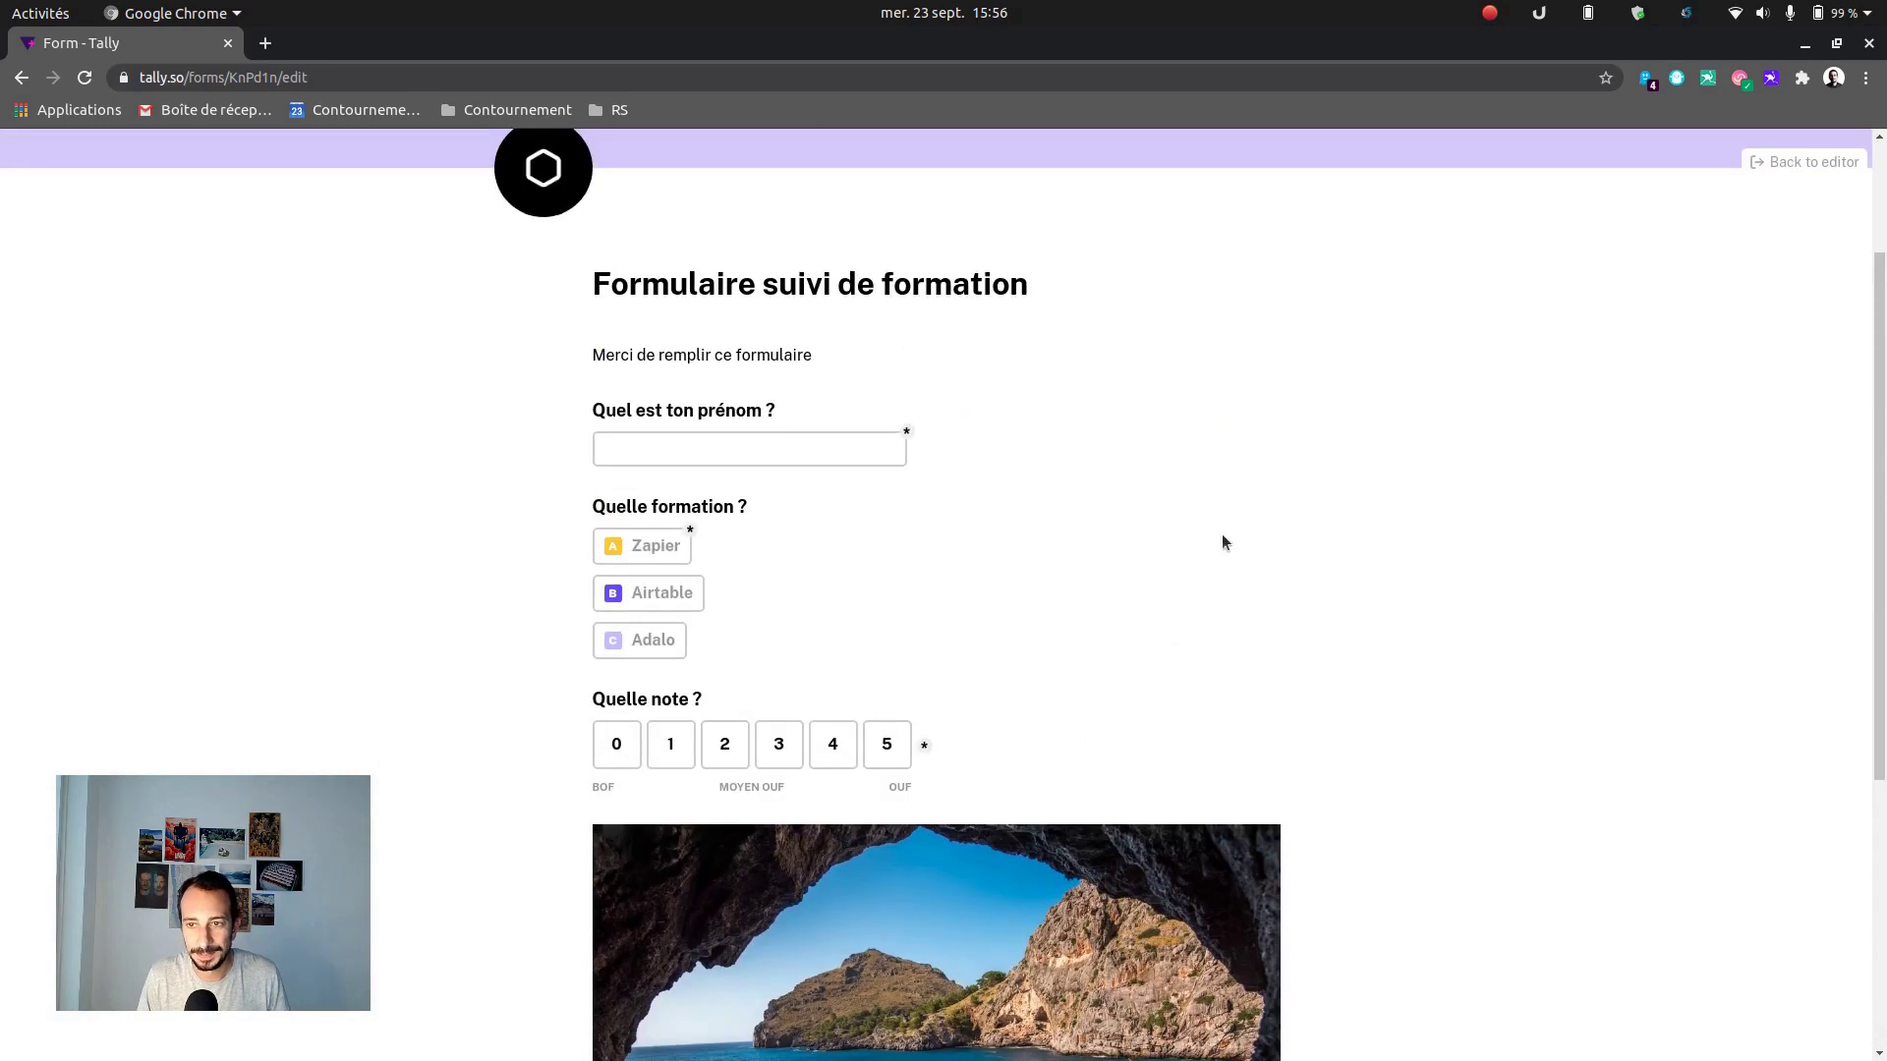
click(1805, 164)
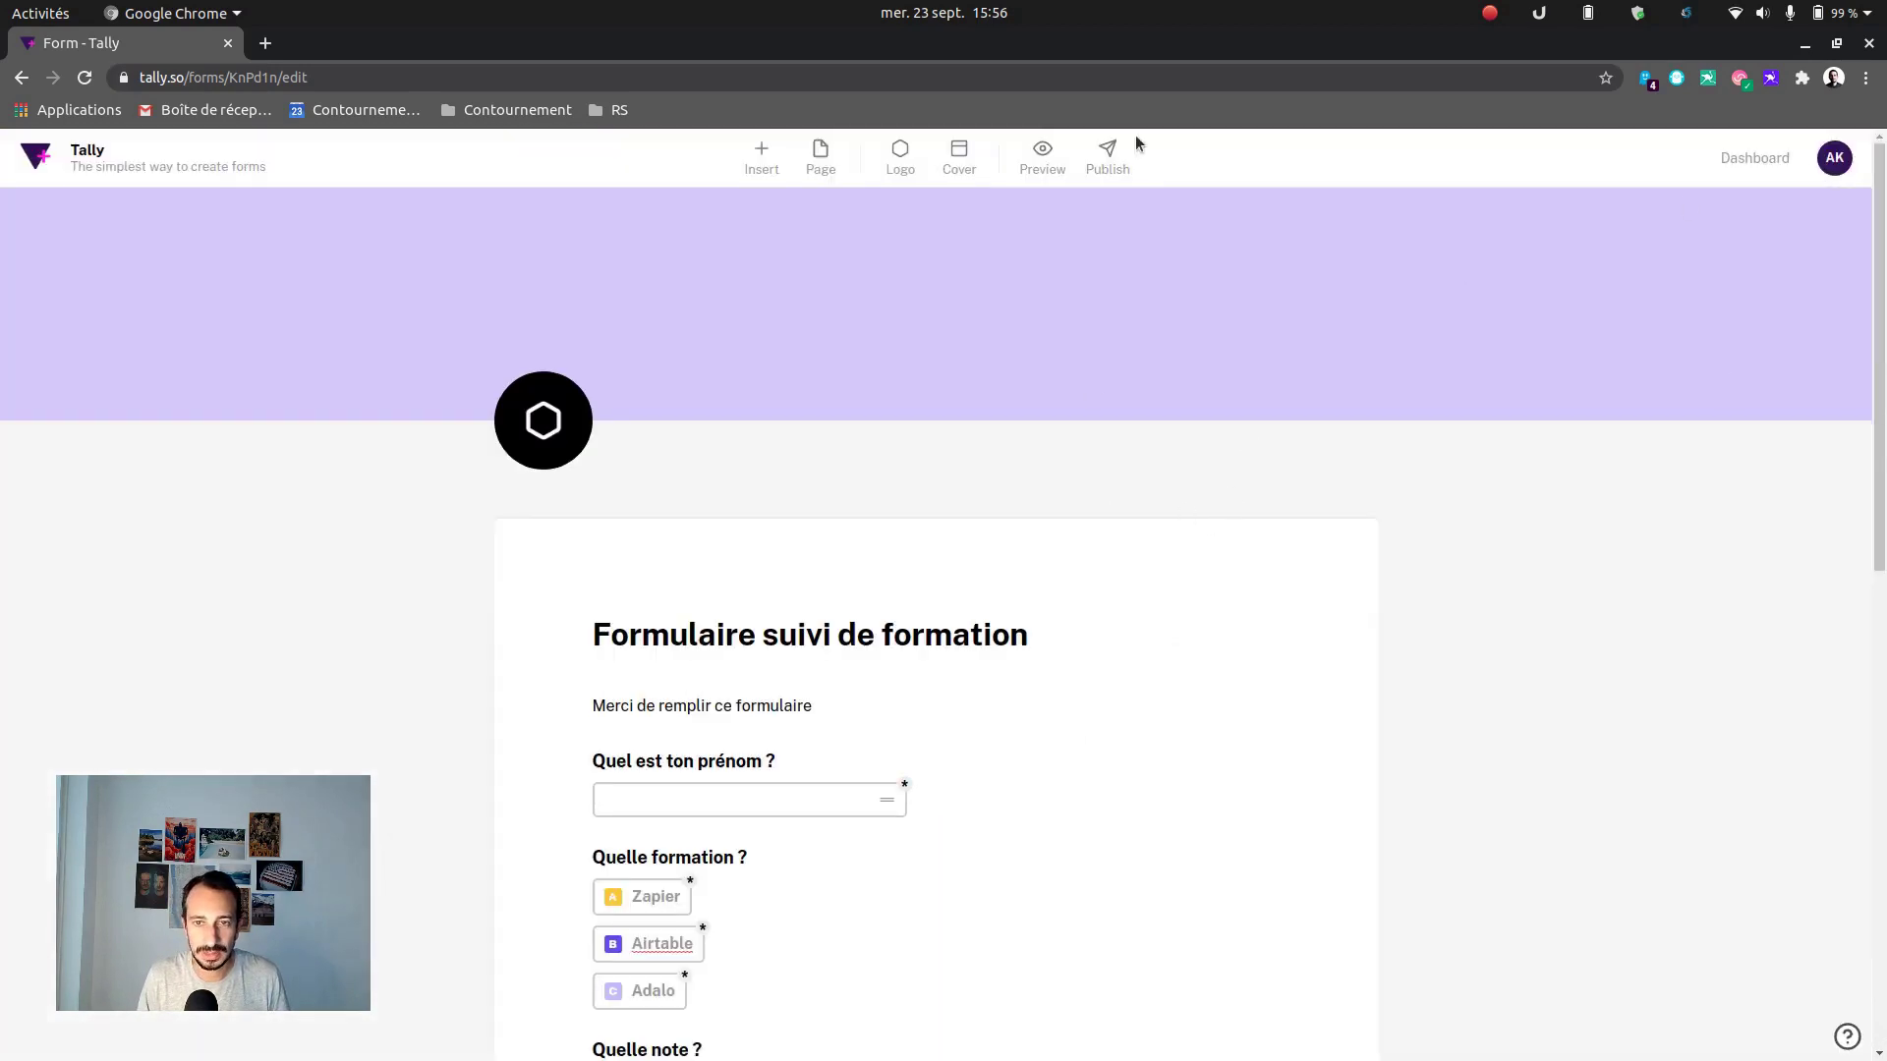
Publish the training follow-up form and copy its share link
click(1107, 158)
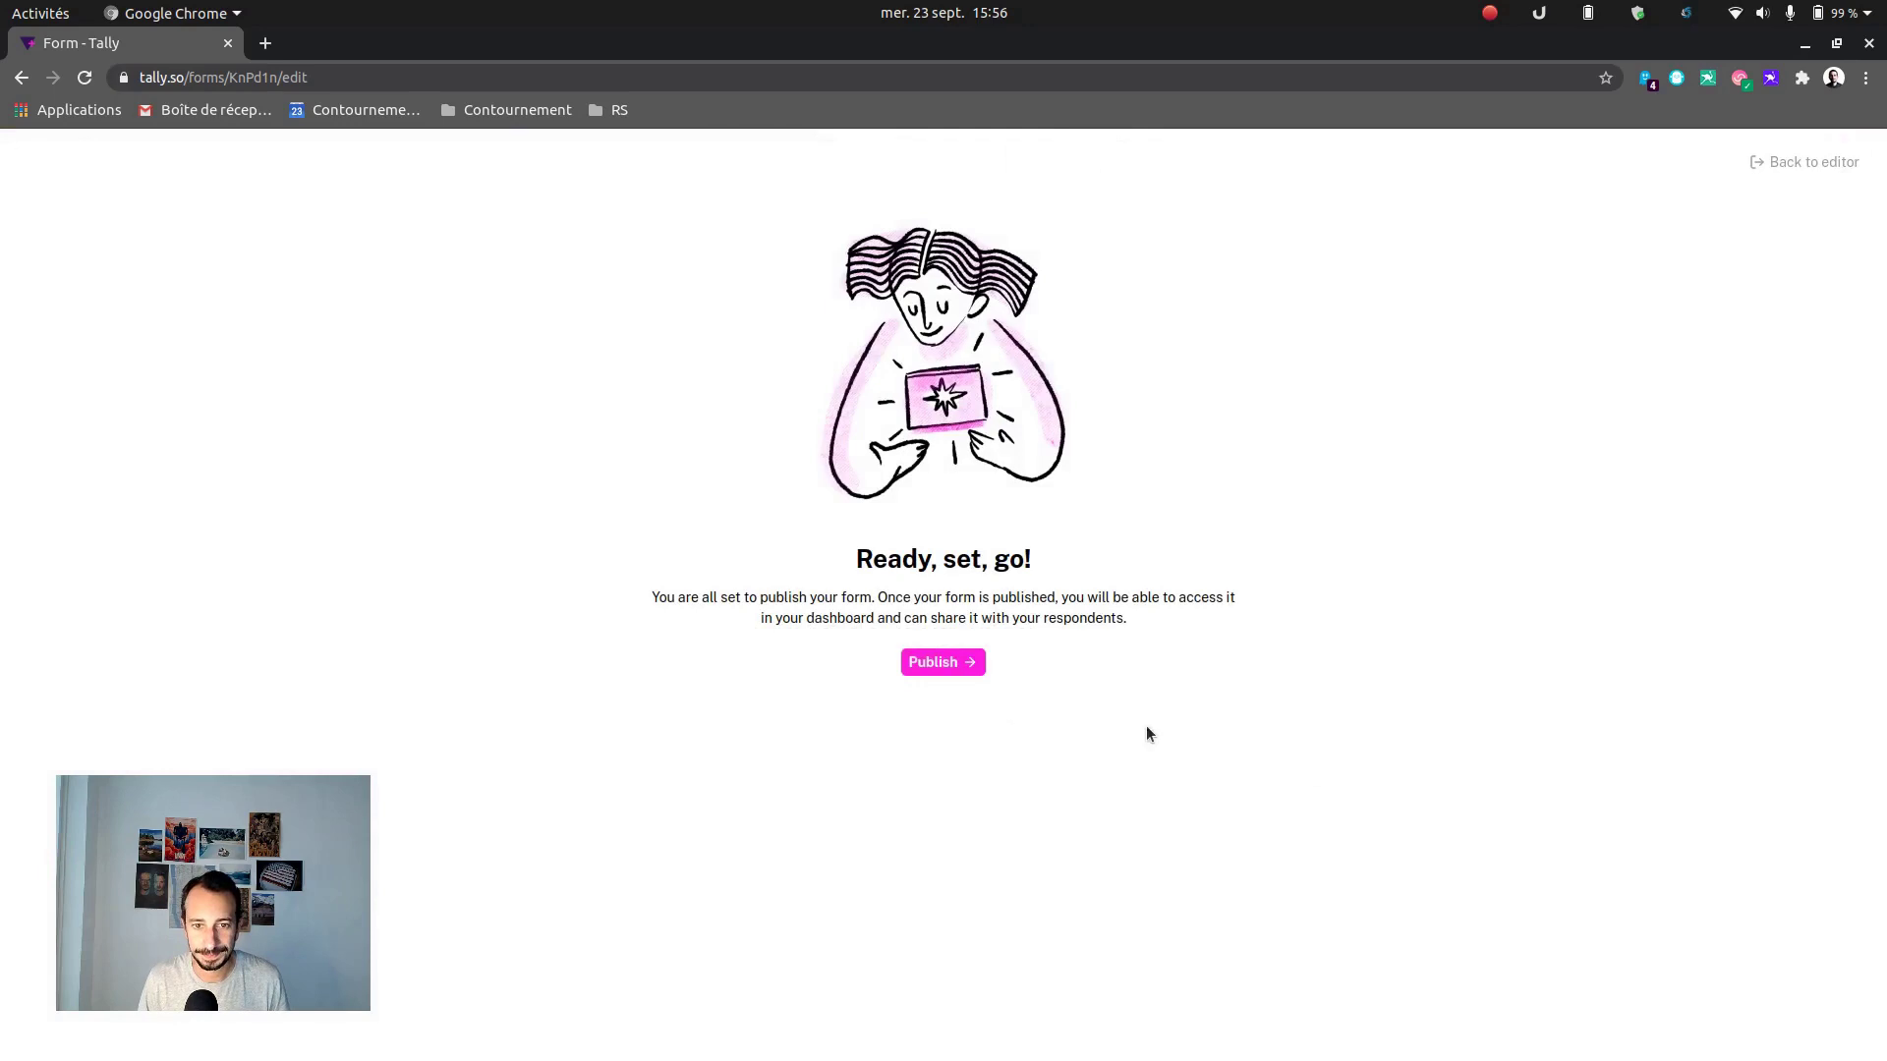
click(943, 674)
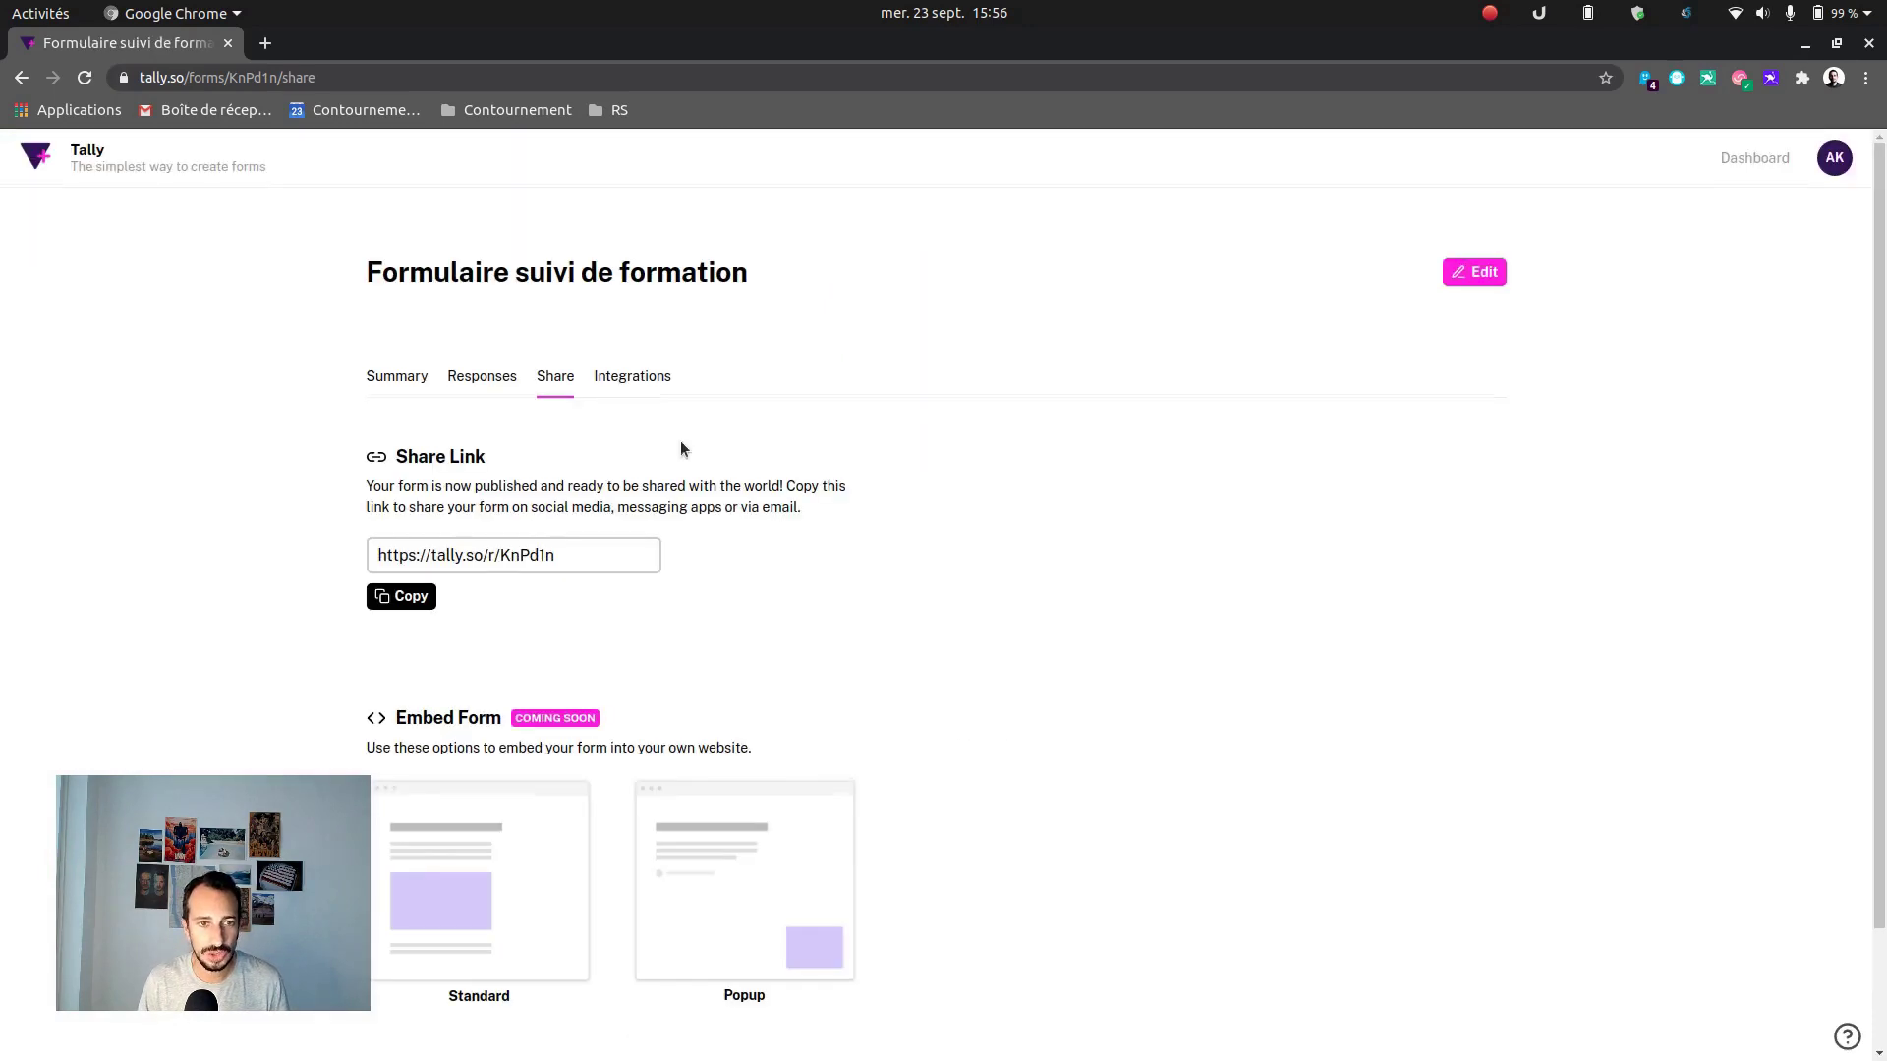
scroll(680, 441, down, 3)
click(520, 410)
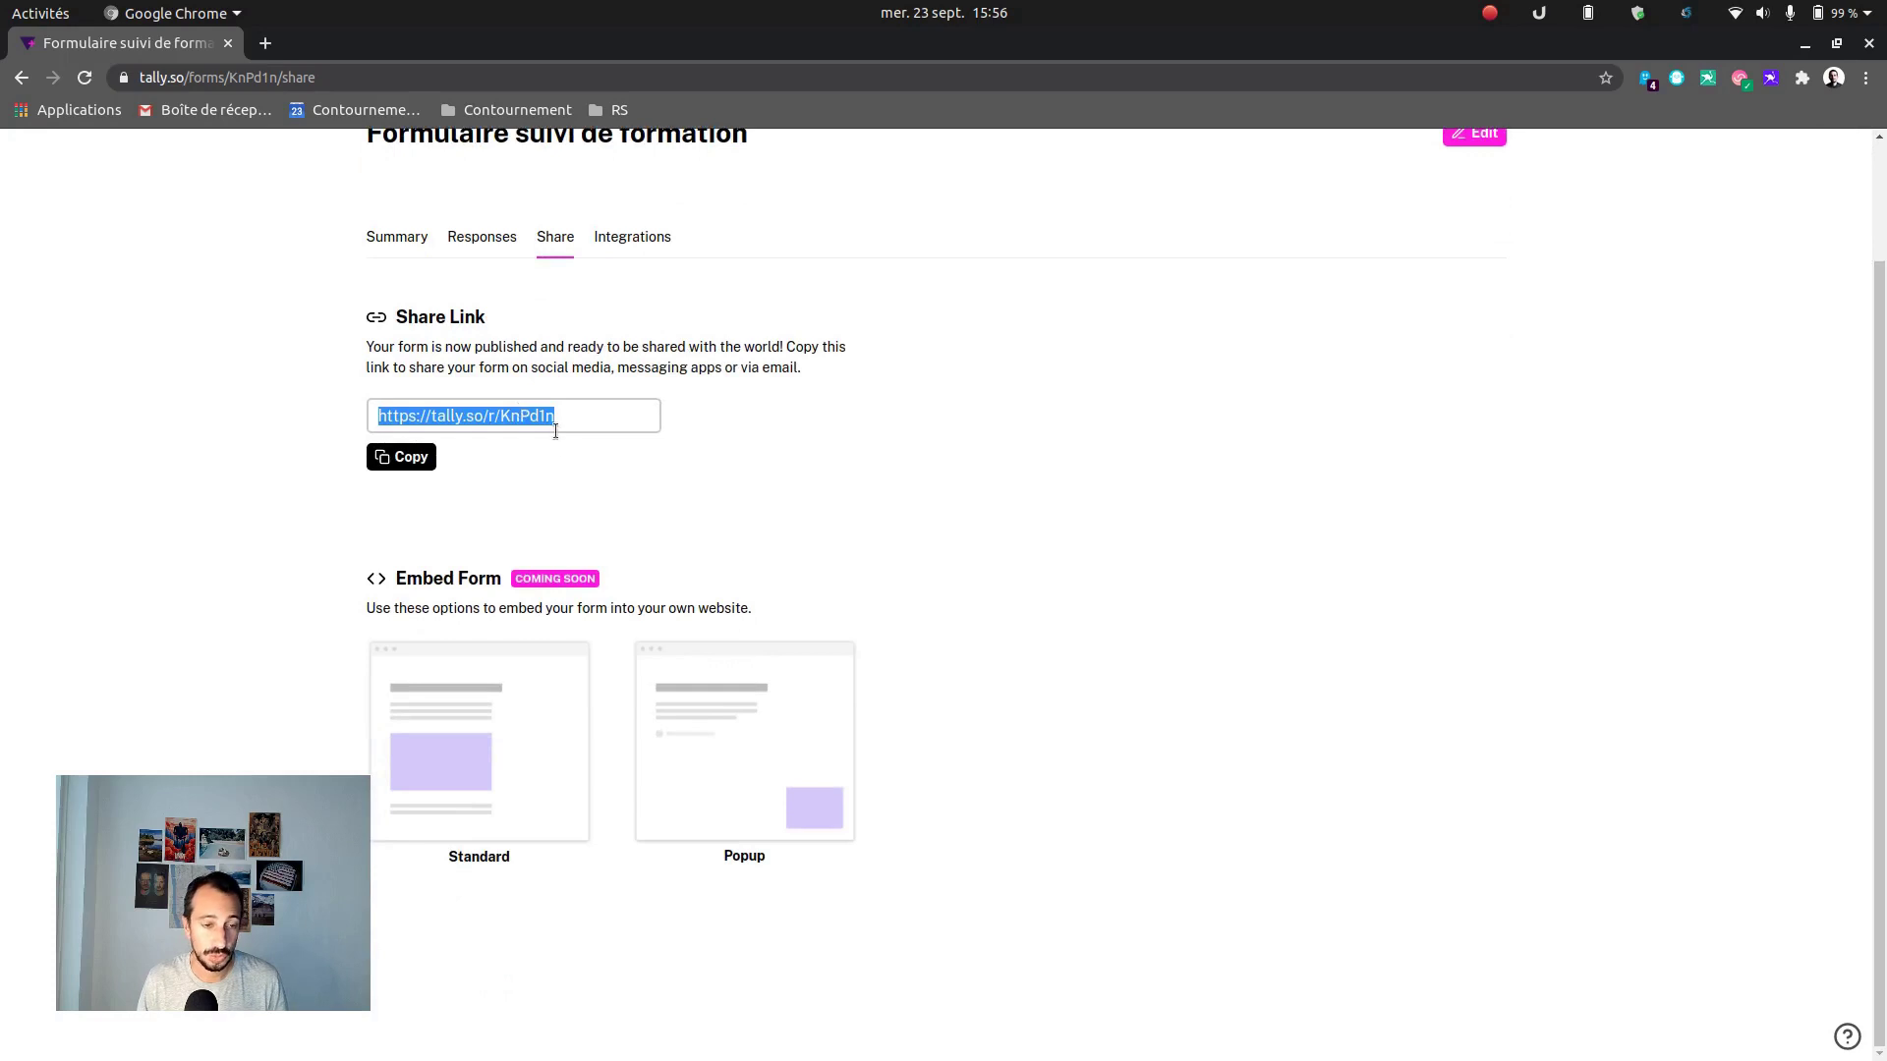
key(ctrl+c)
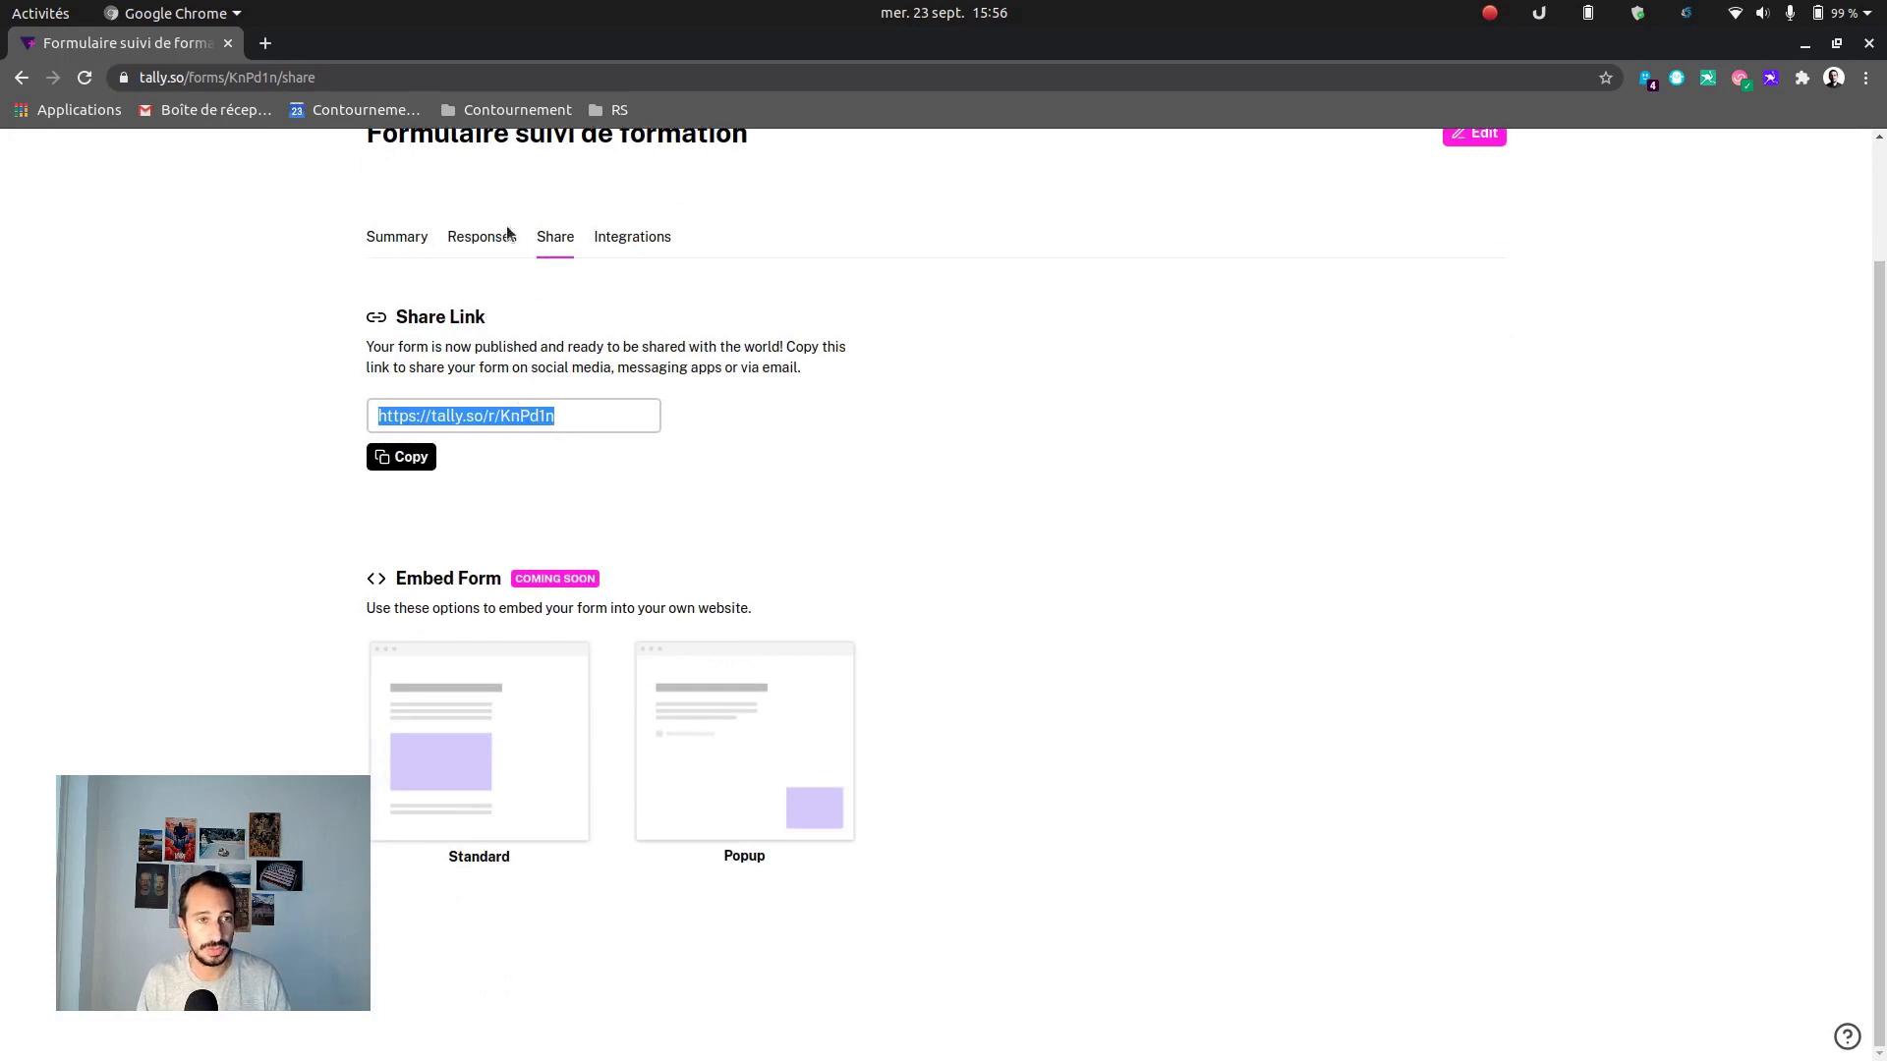
Open the copied share link in a new browser tab and look over the published form
click(265, 43)
key(ctrl+v)
click(430, 113)
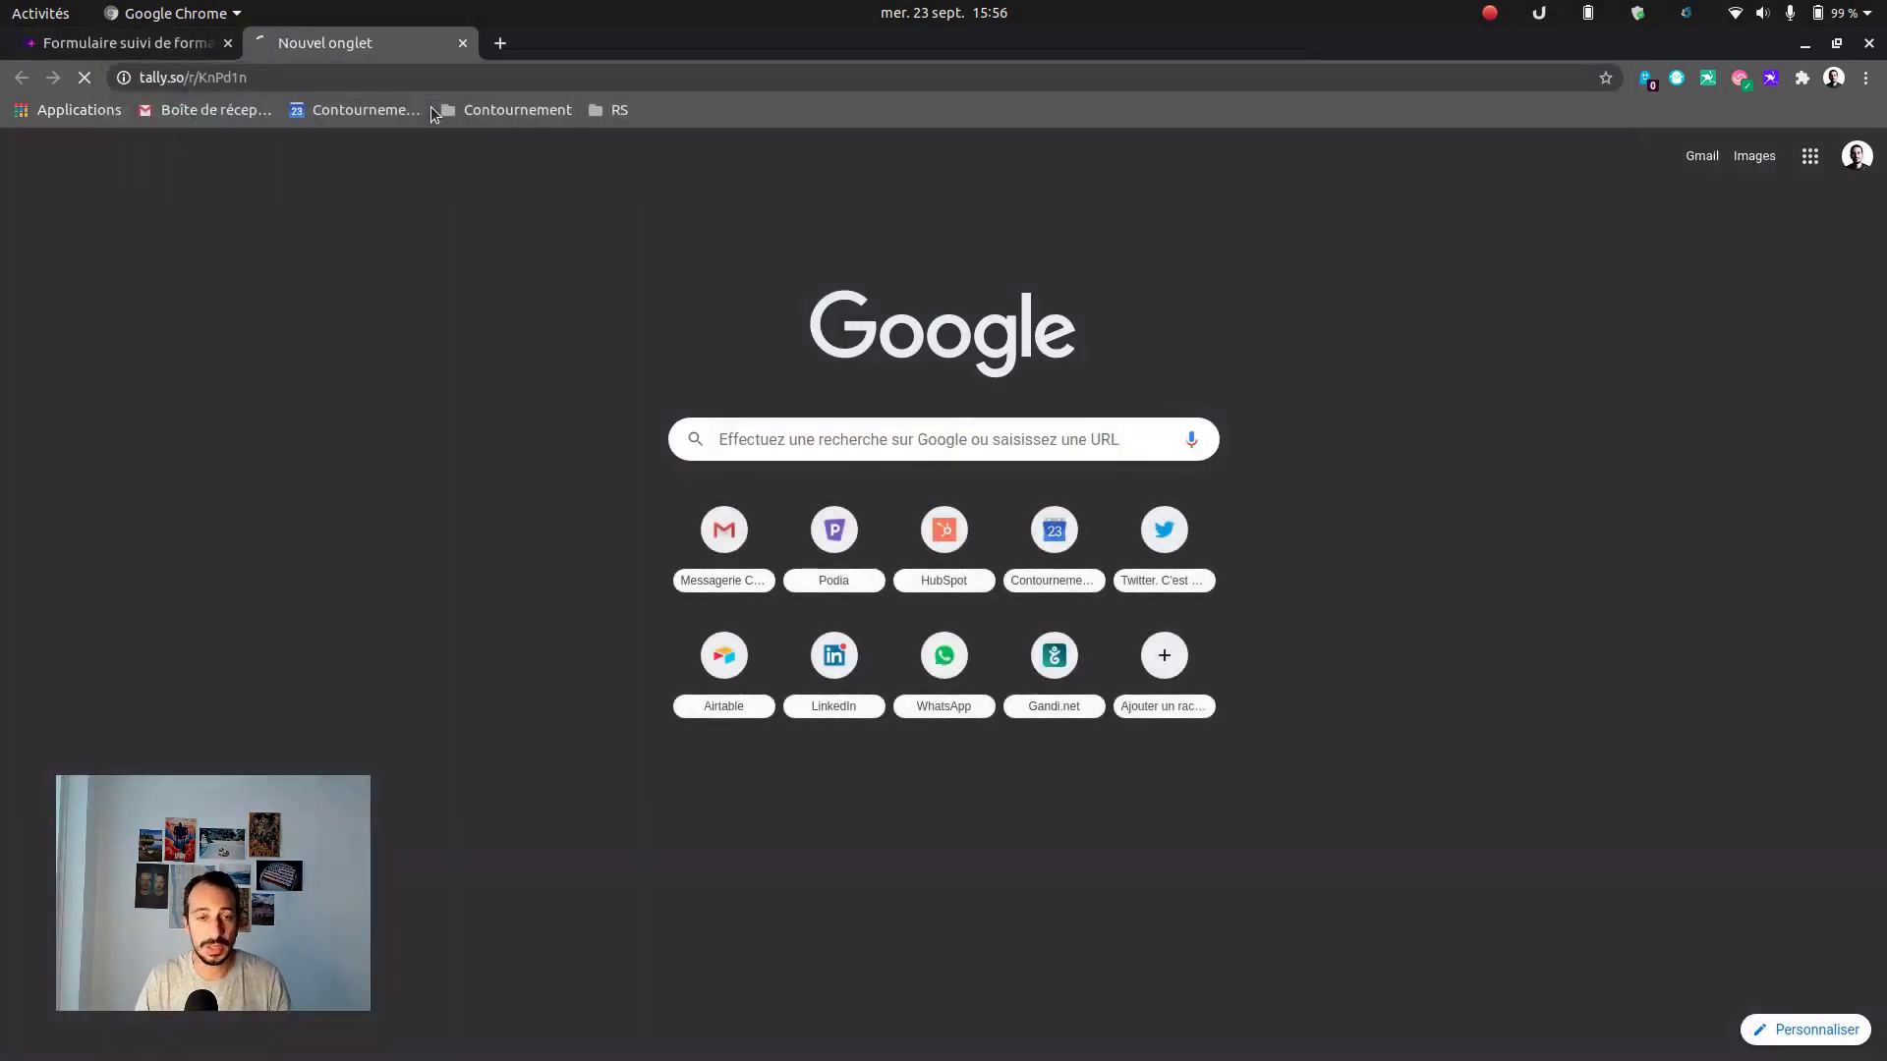
scroll(940, 423, down, 6)
scroll(934, 374, up, 4)
scroll(983, 443, down, 3)
scroll(983, 639, up, 4)
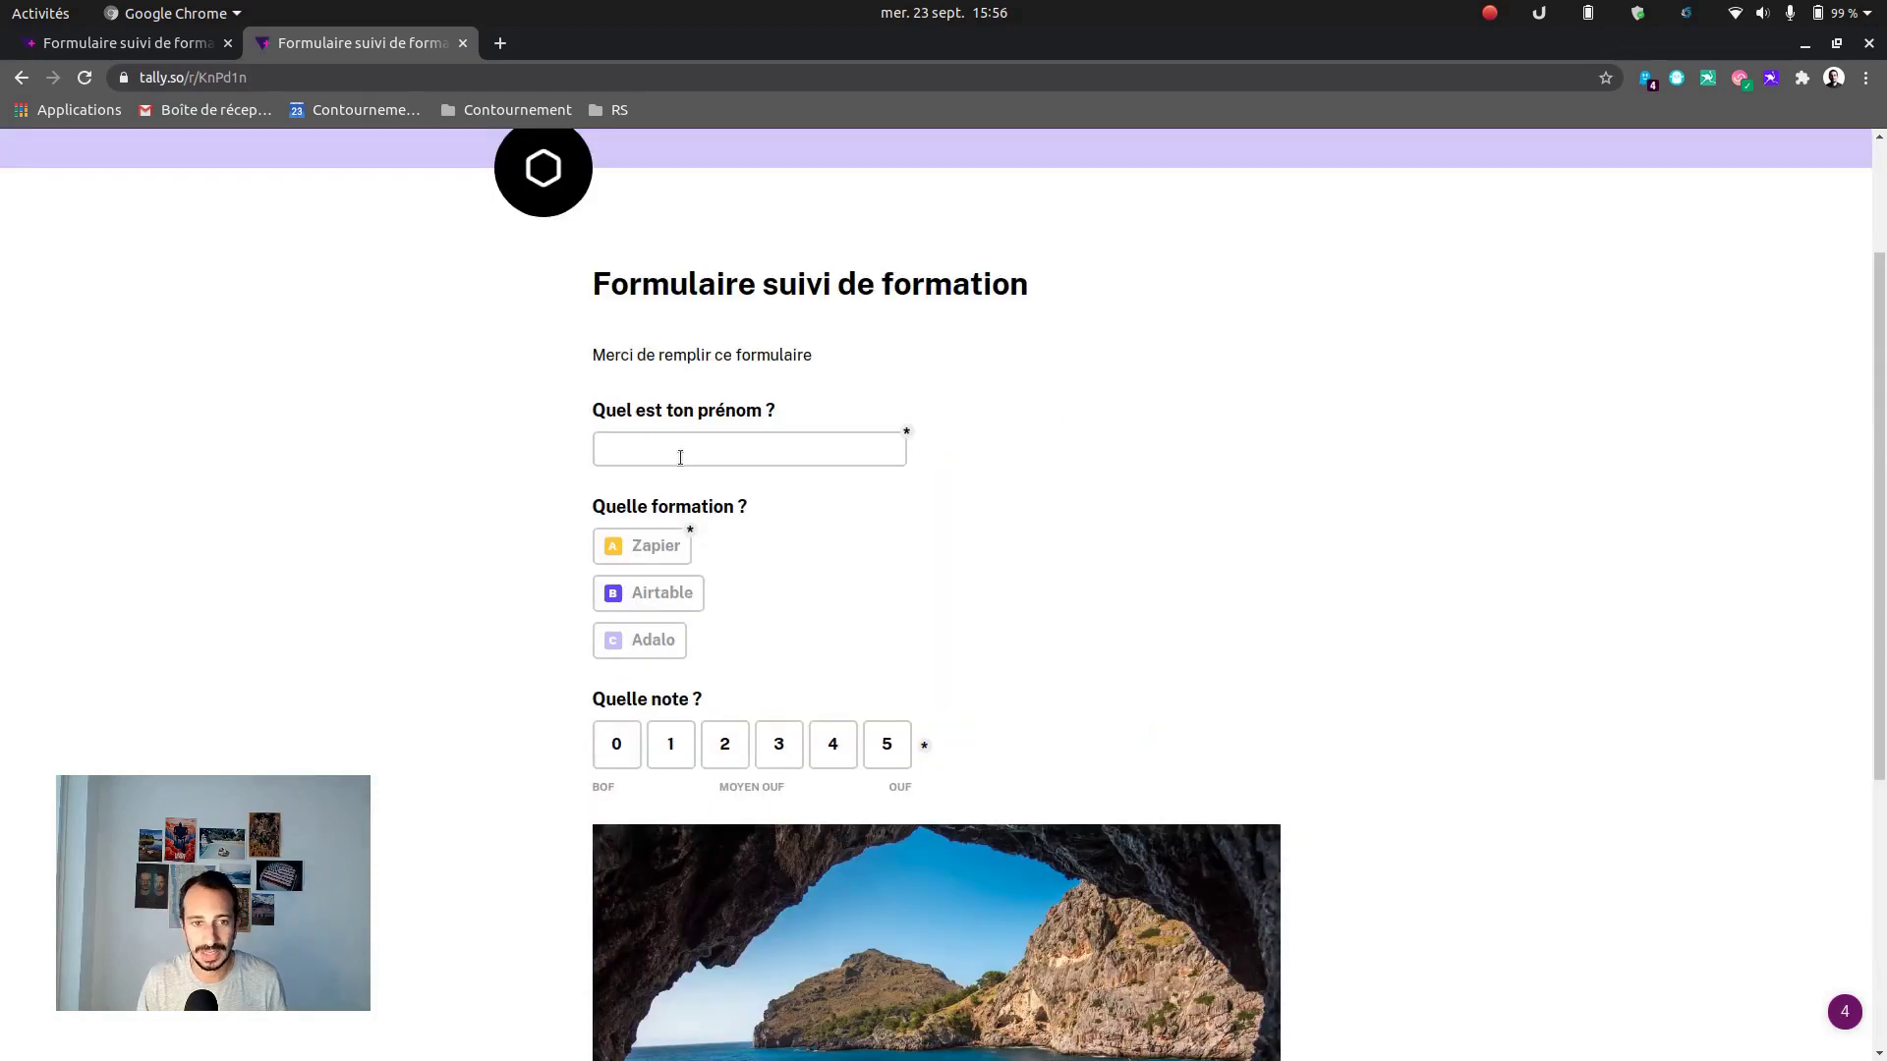
Fill in the respondent's first name, choose Airtable as the training, give a rating of 3, and submit the form
text(Alexis)
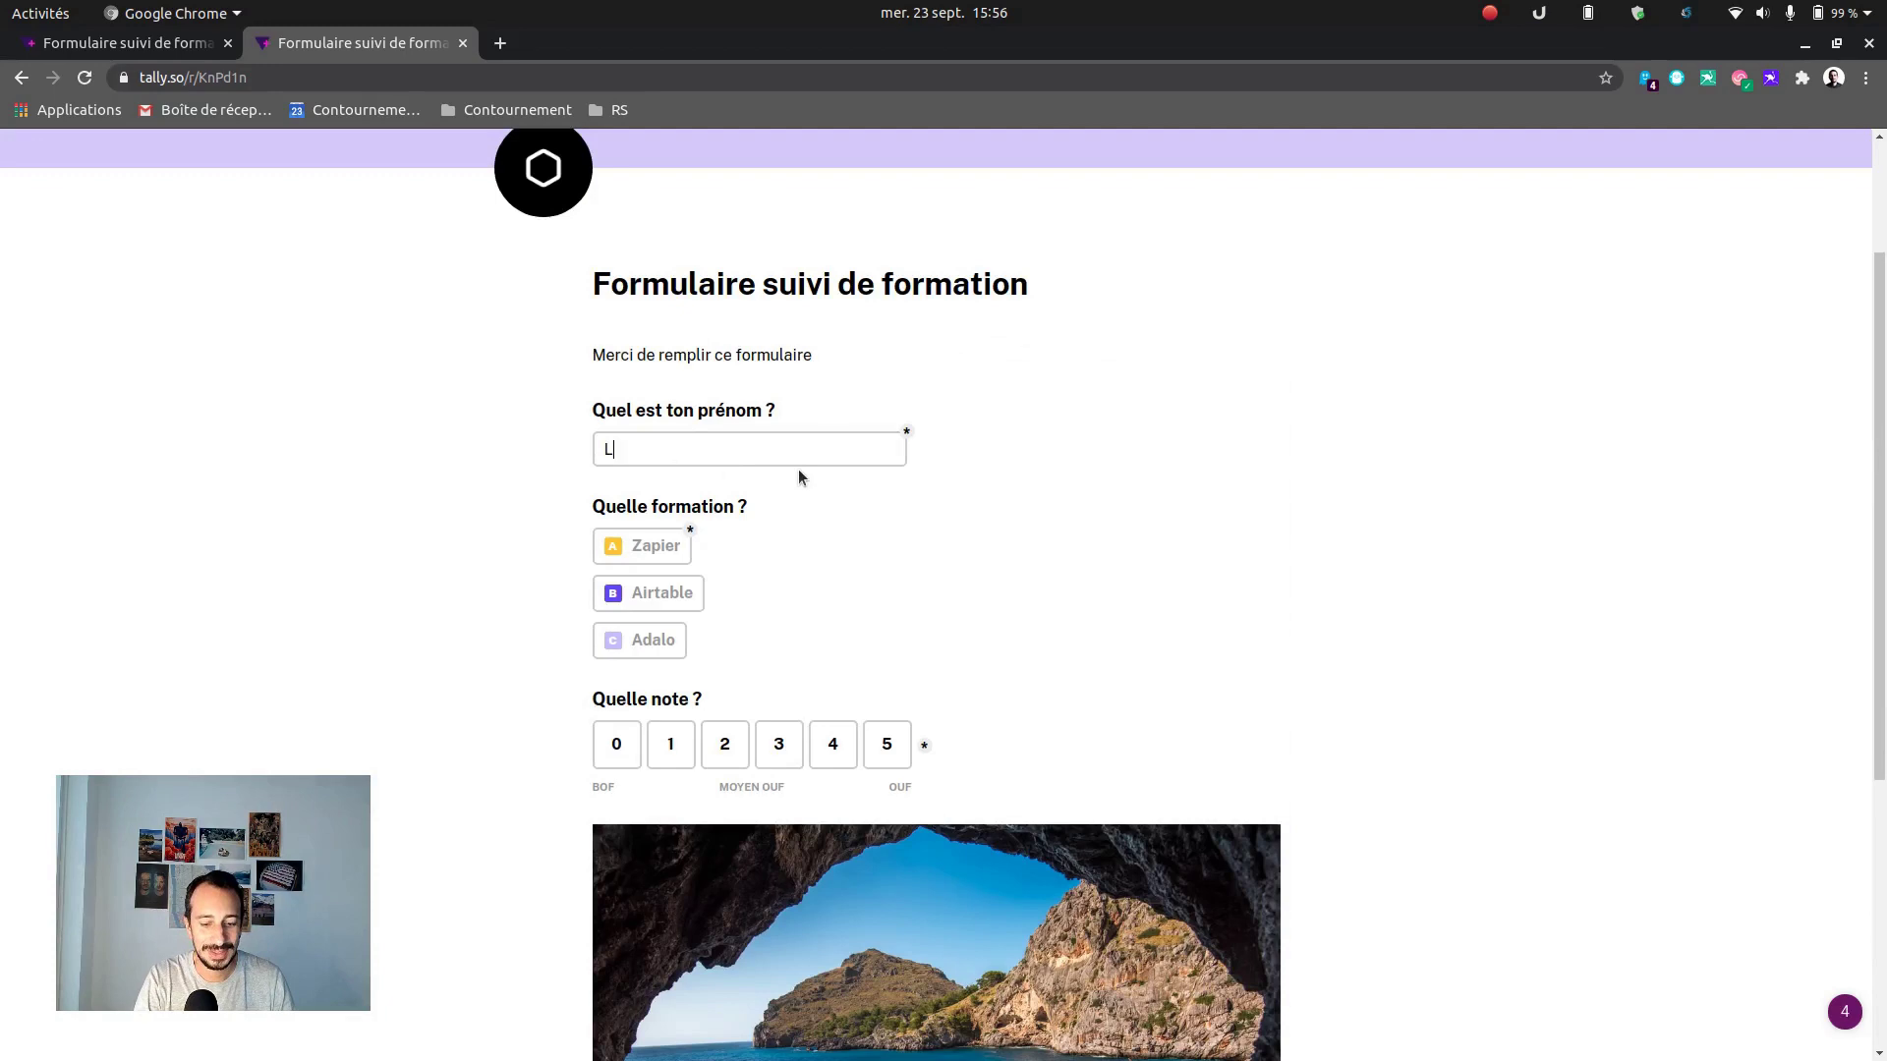
click(654, 593)
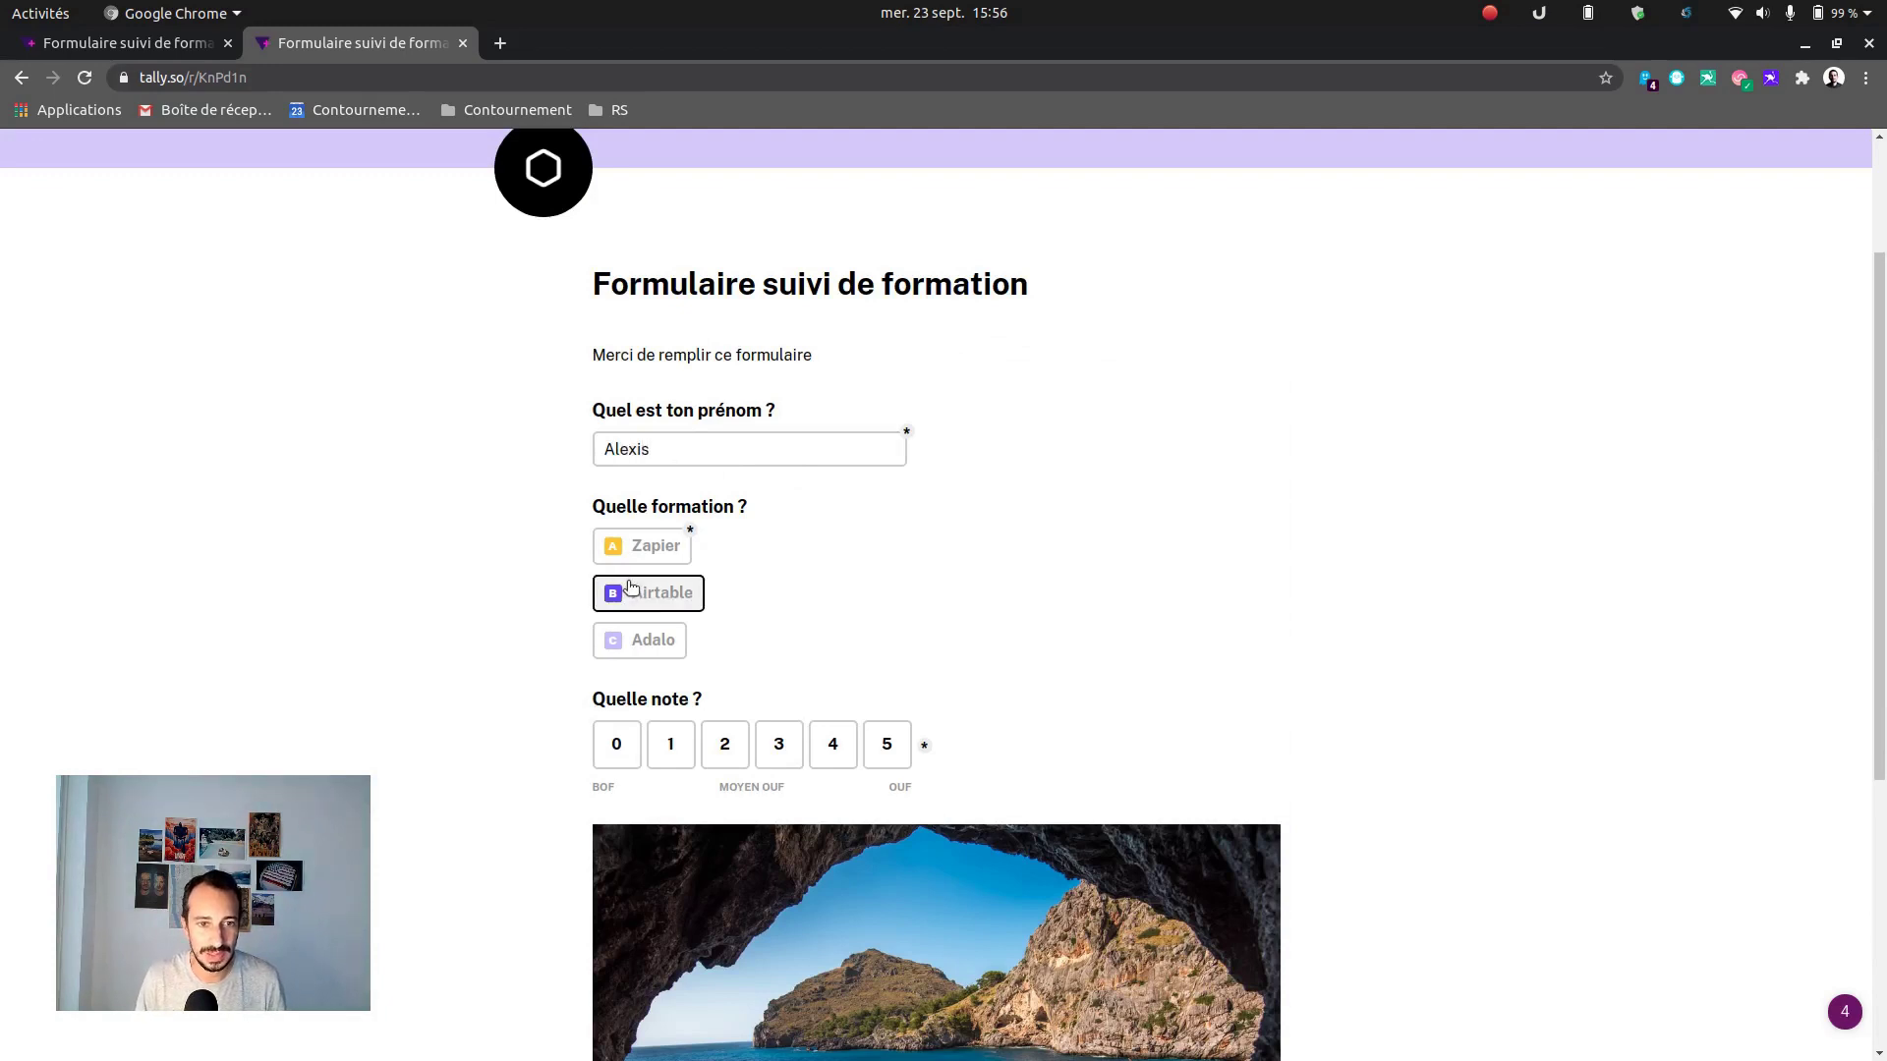
click(778, 744)
scroll(1165, 644, down, 4)
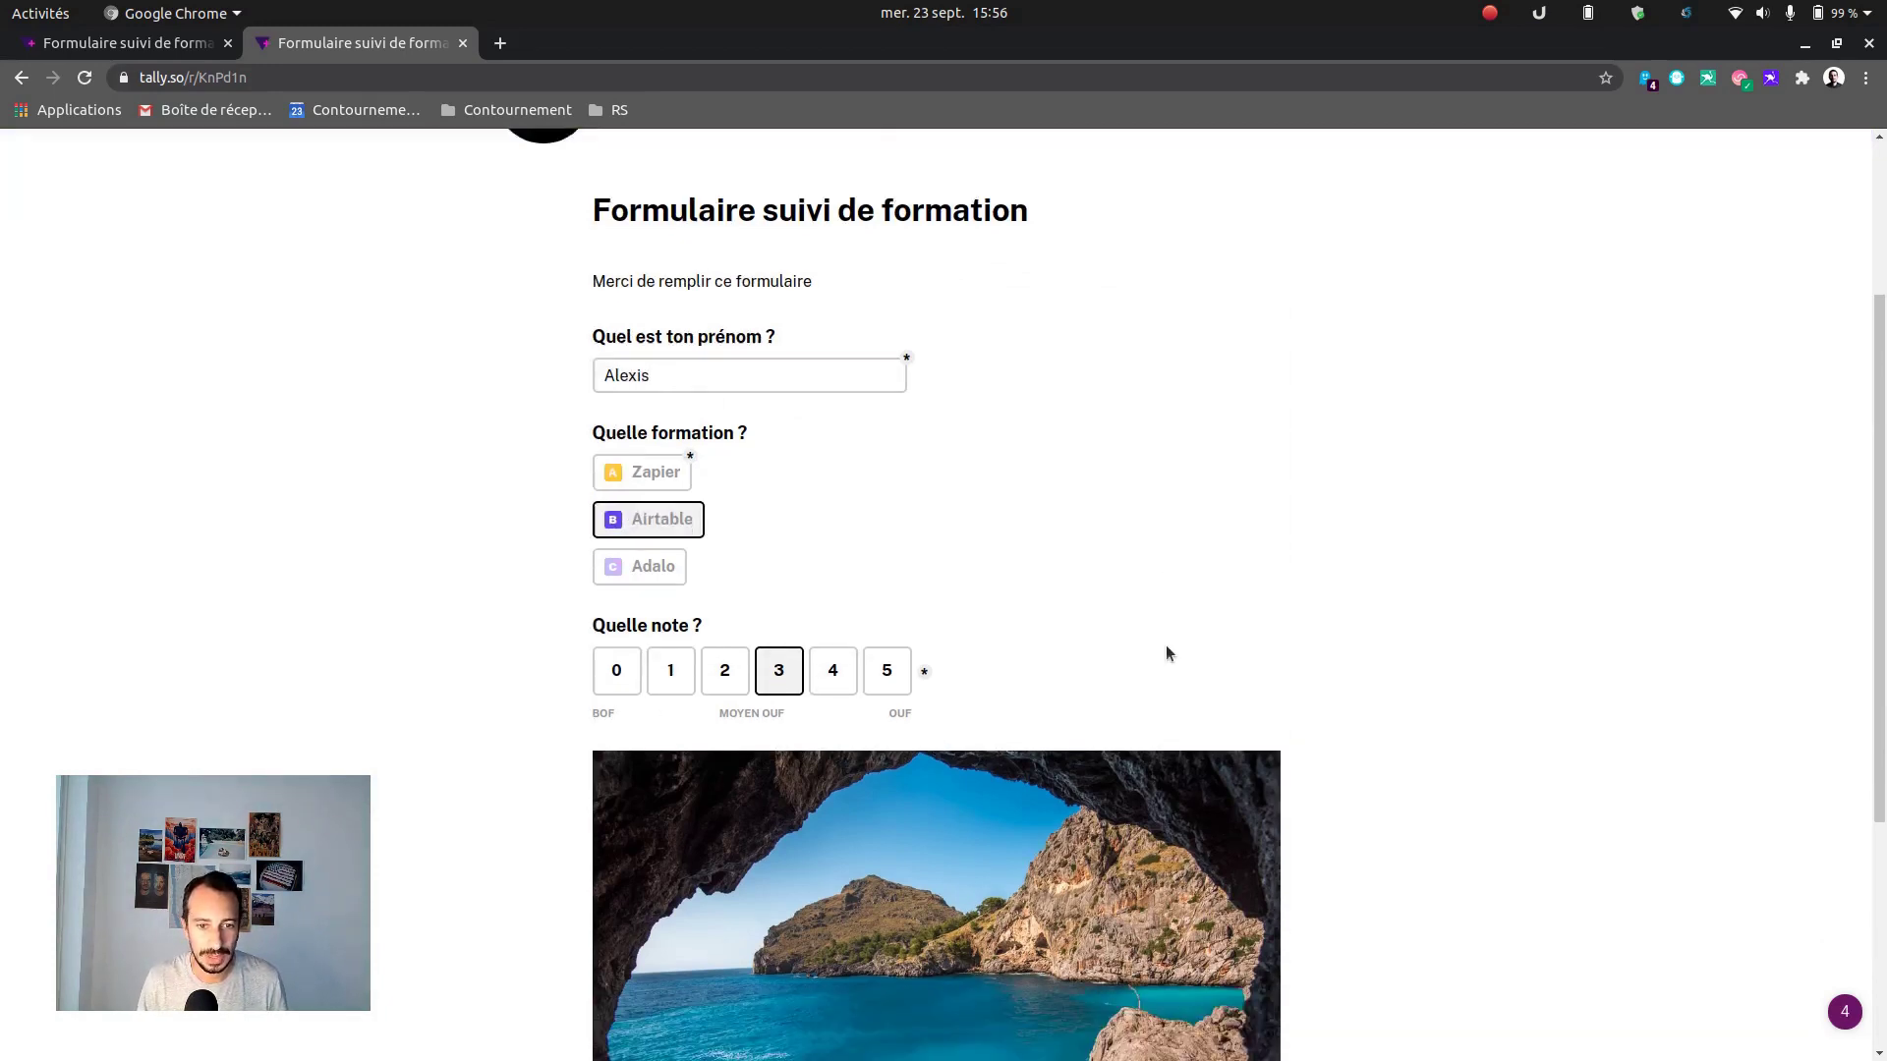
click(1240, 977)
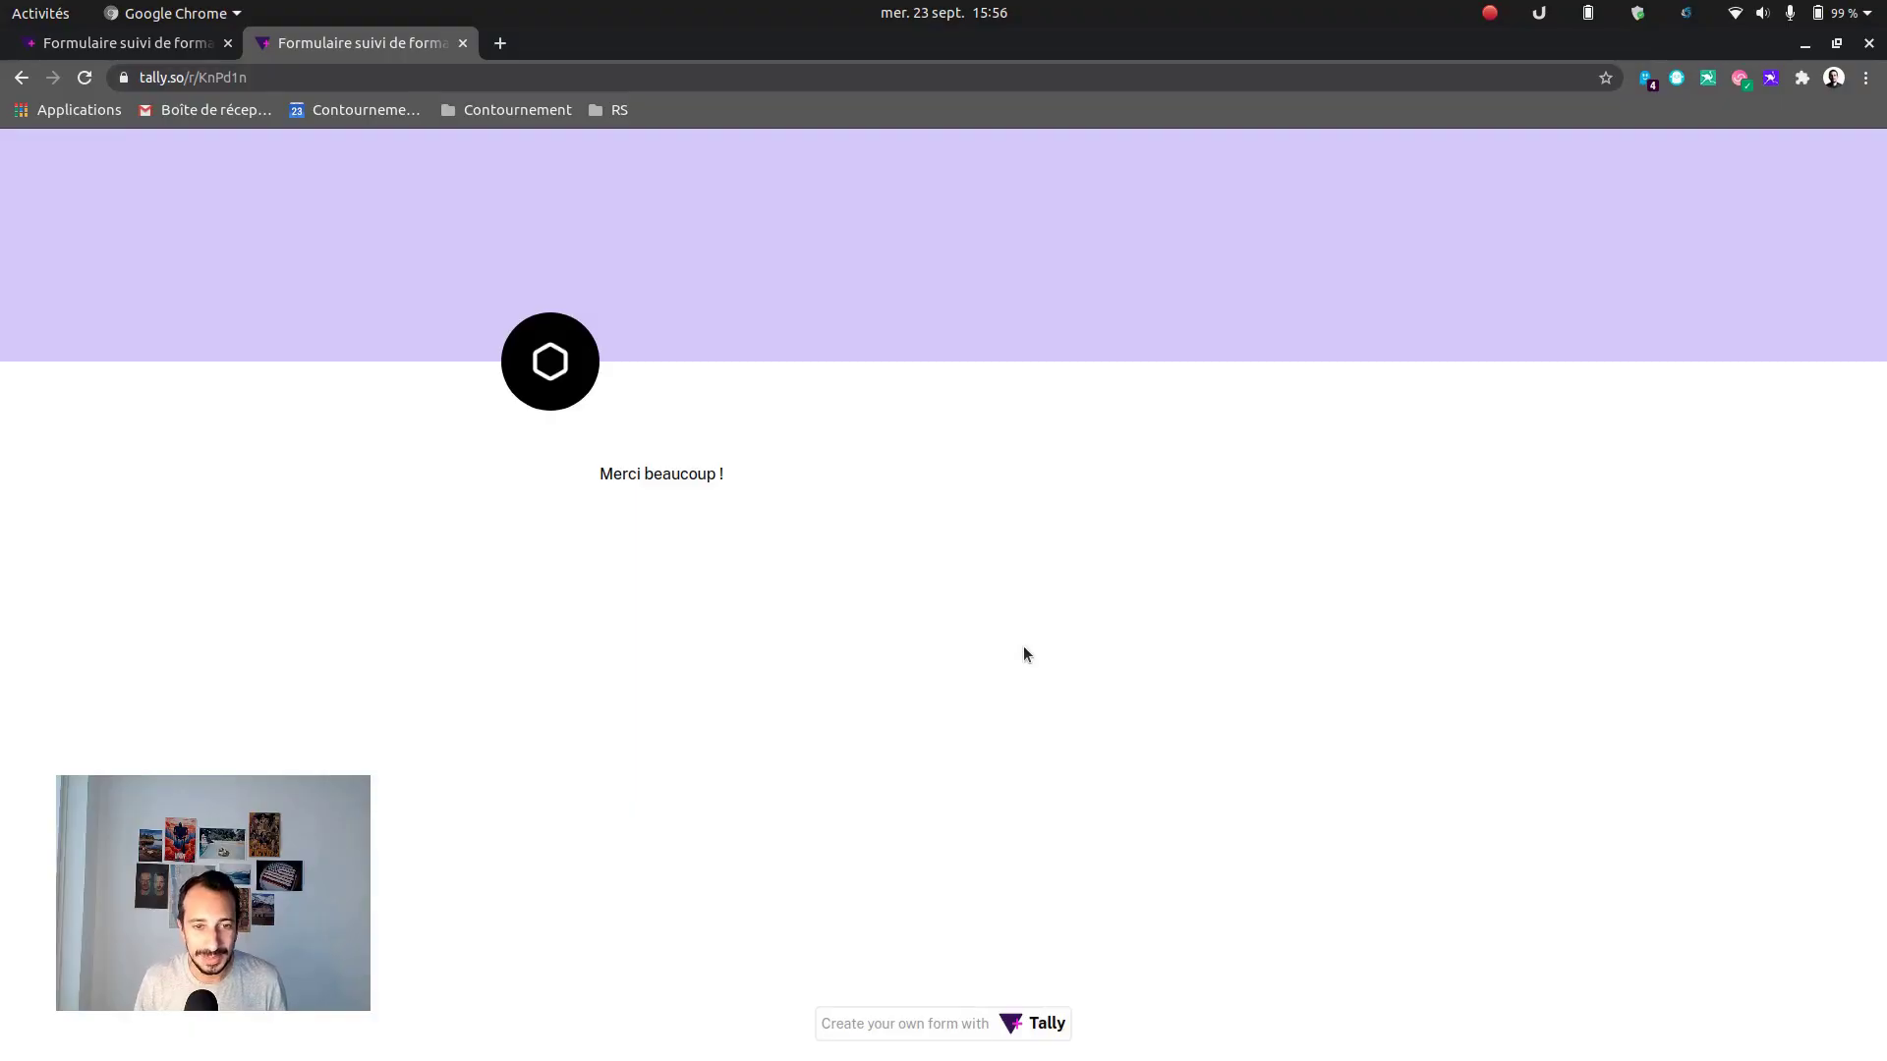
Close the submitted form's tab and review the form's responses, summary and available integrations
middle_click(412, 51)
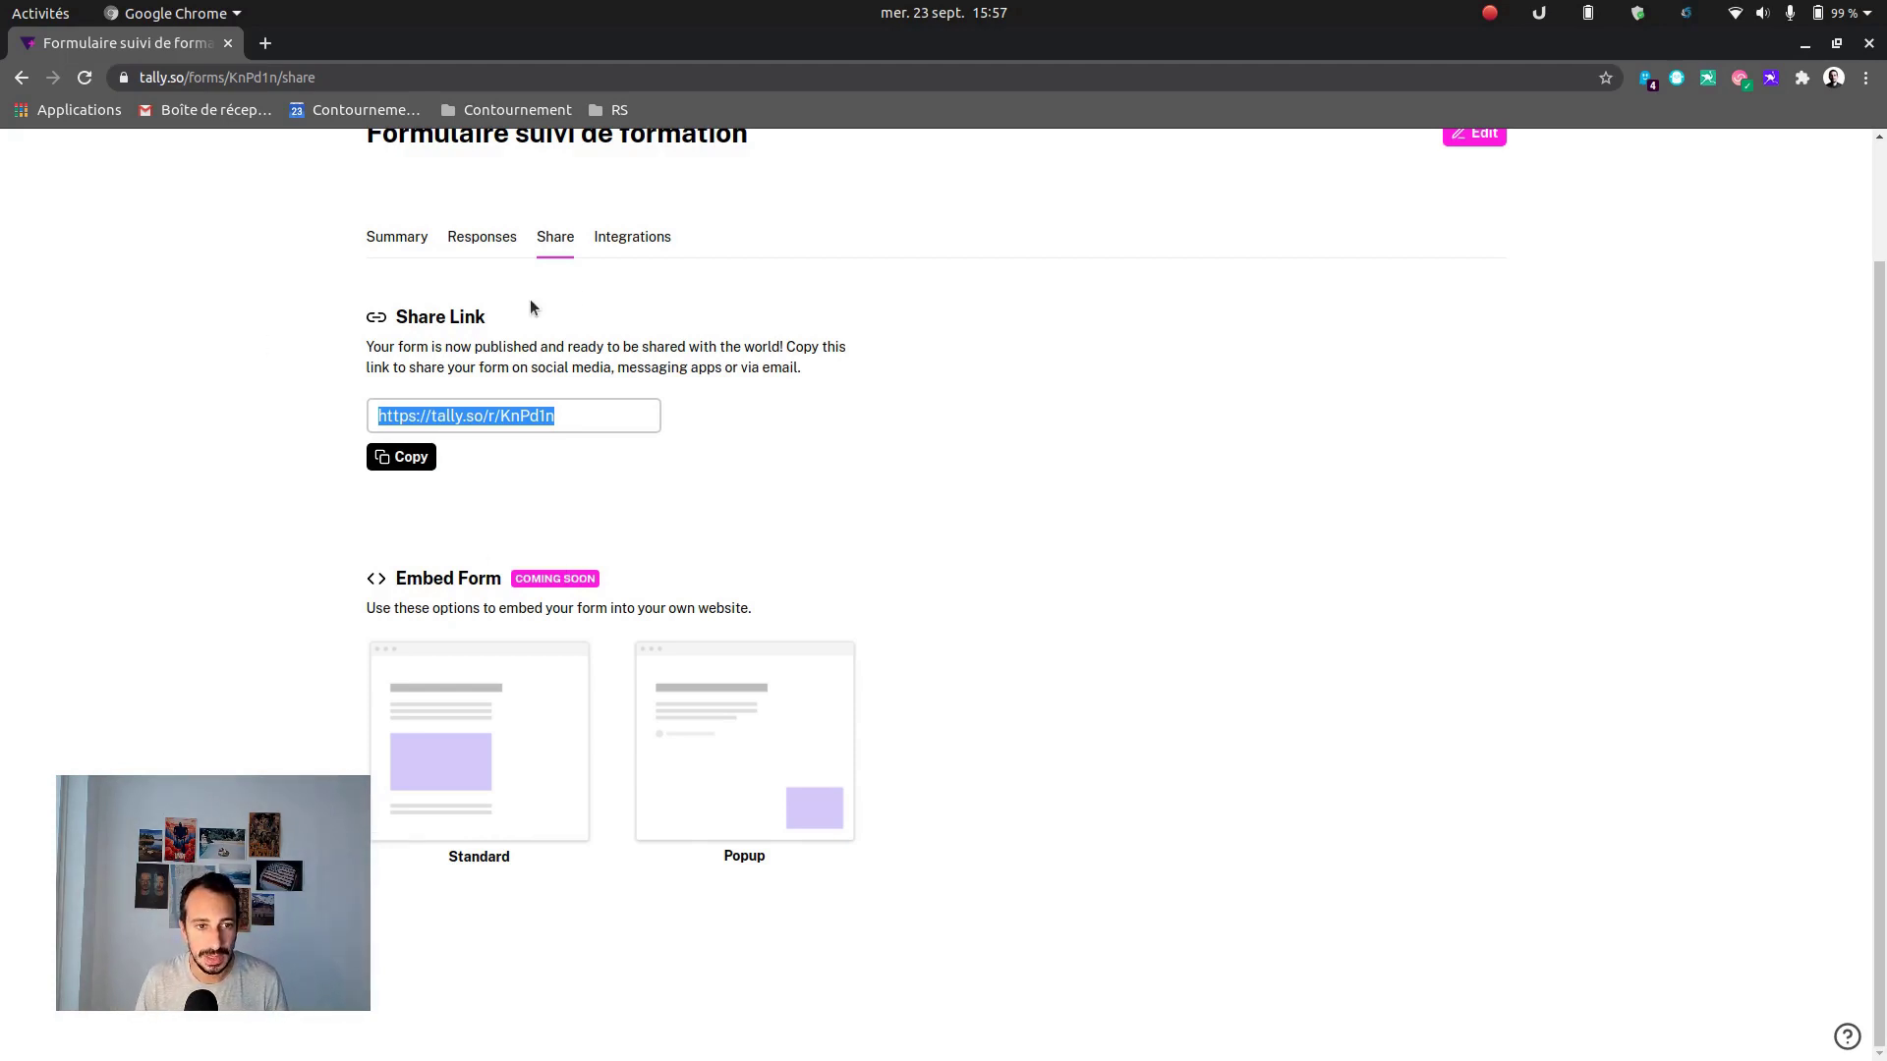
click(629, 238)
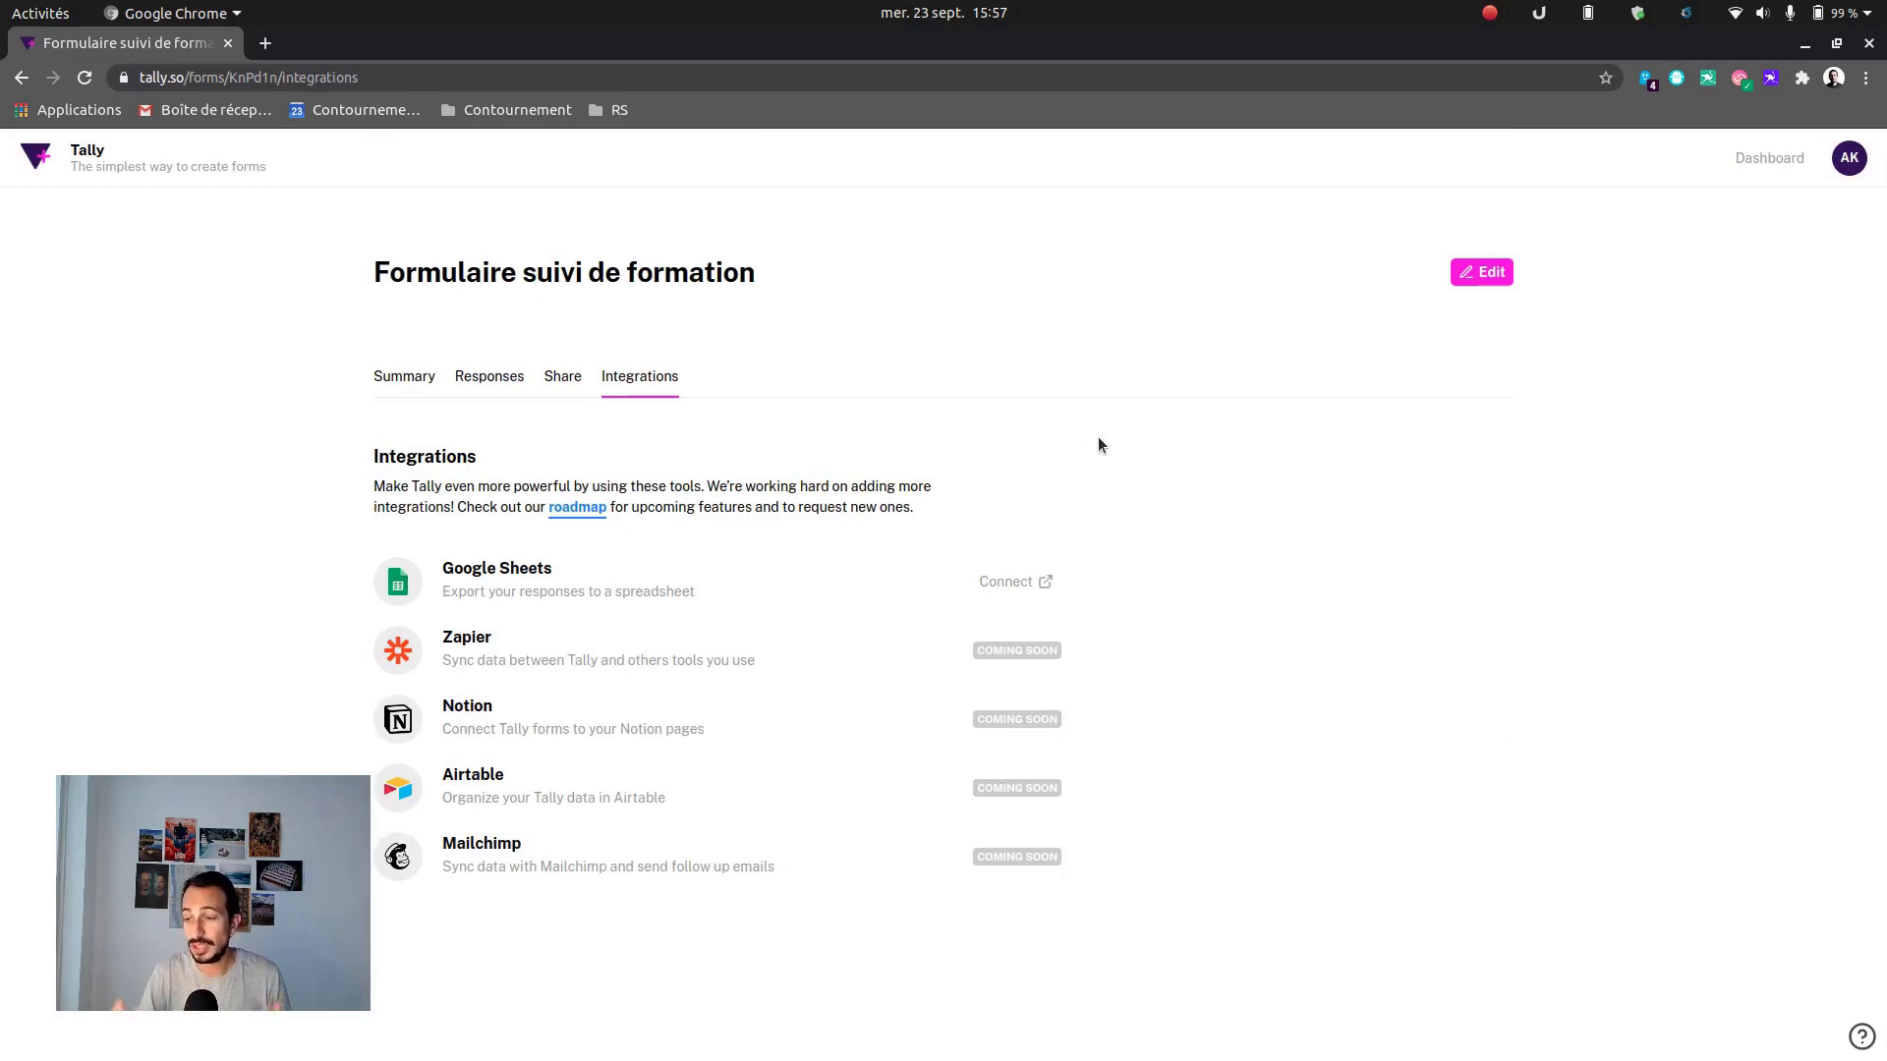
click(496, 391)
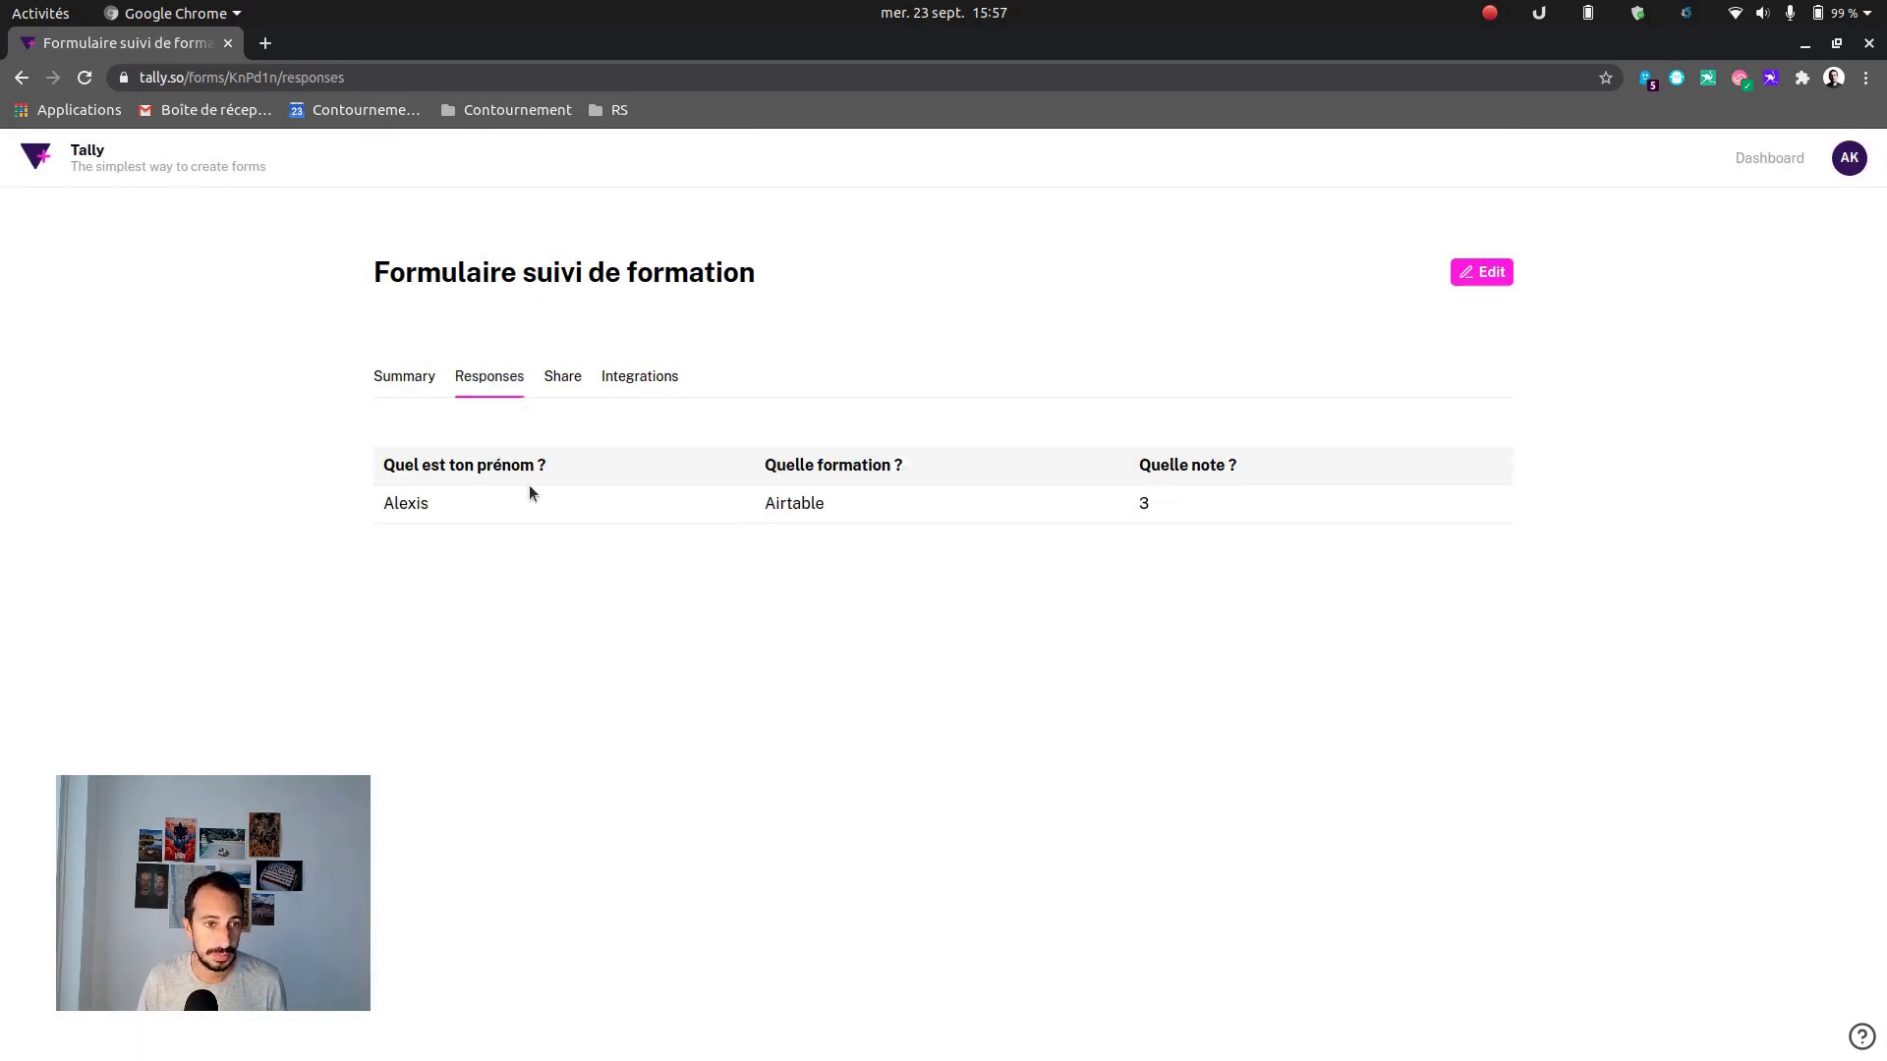
click(404, 391)
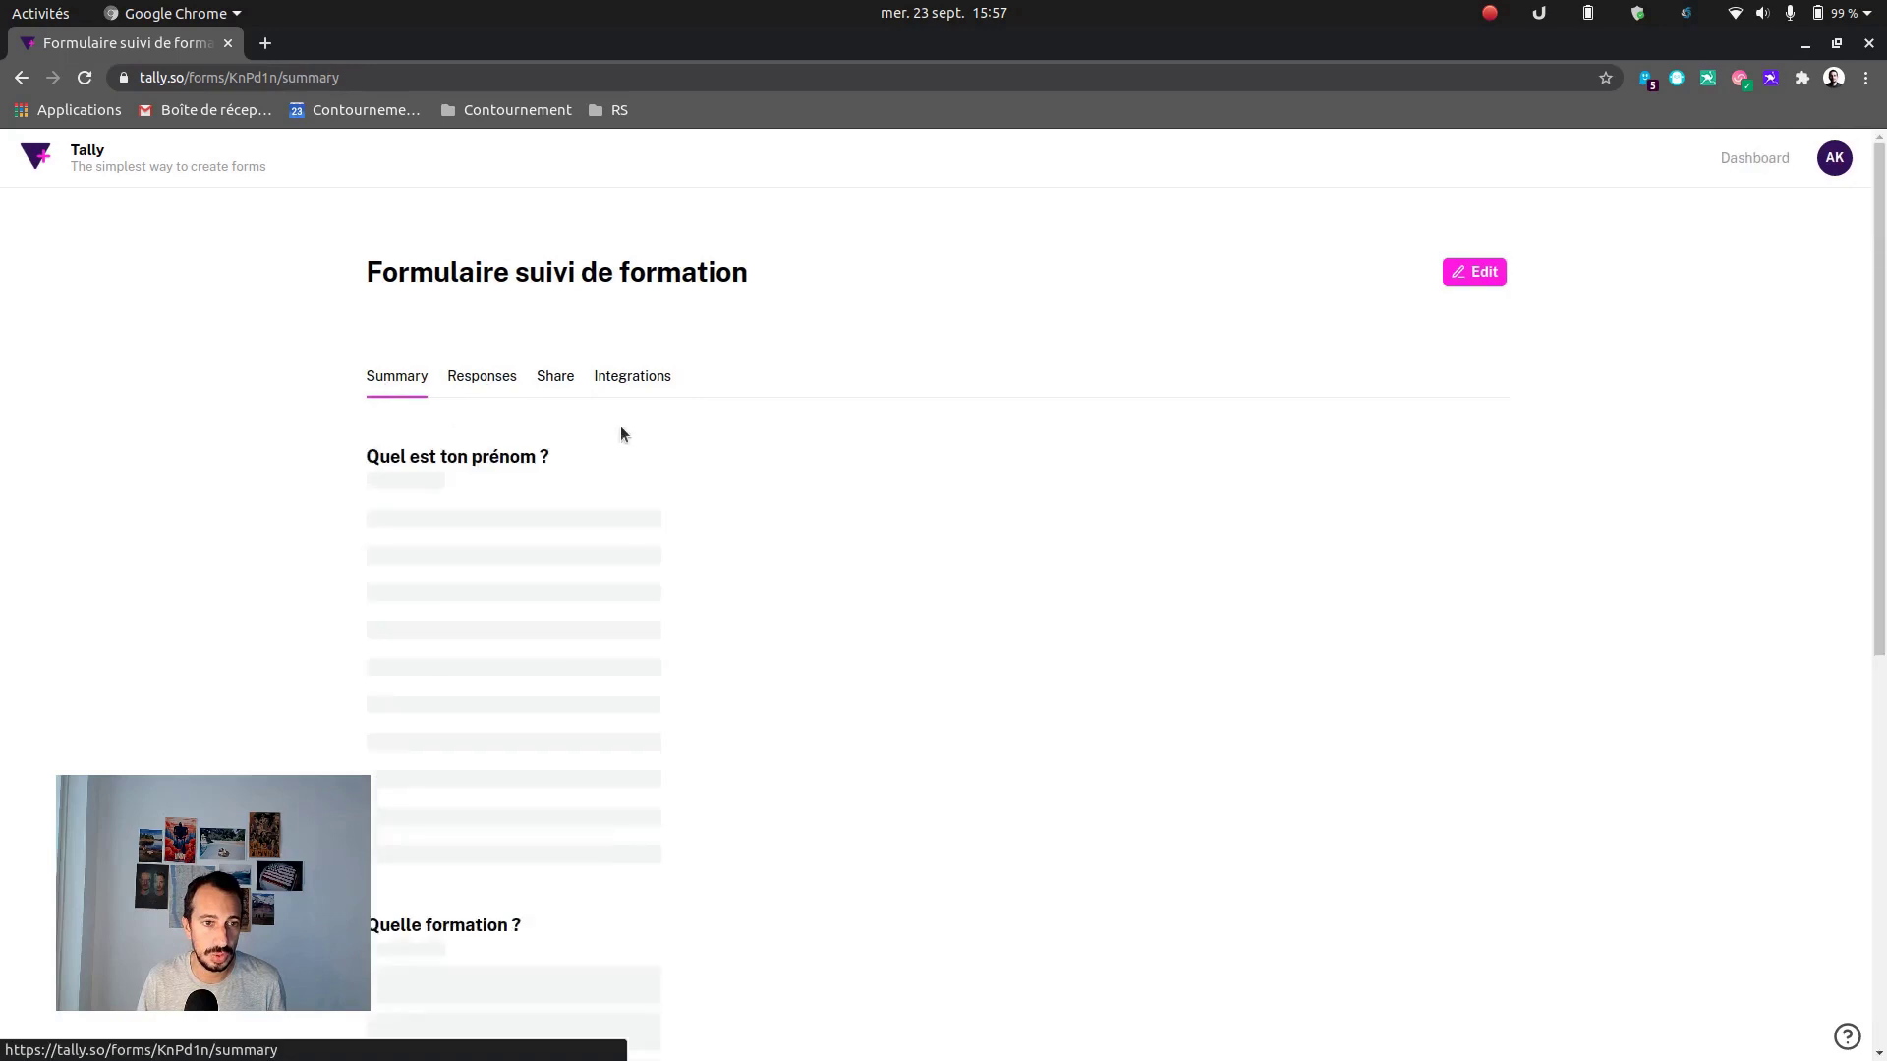
click(494, 392)
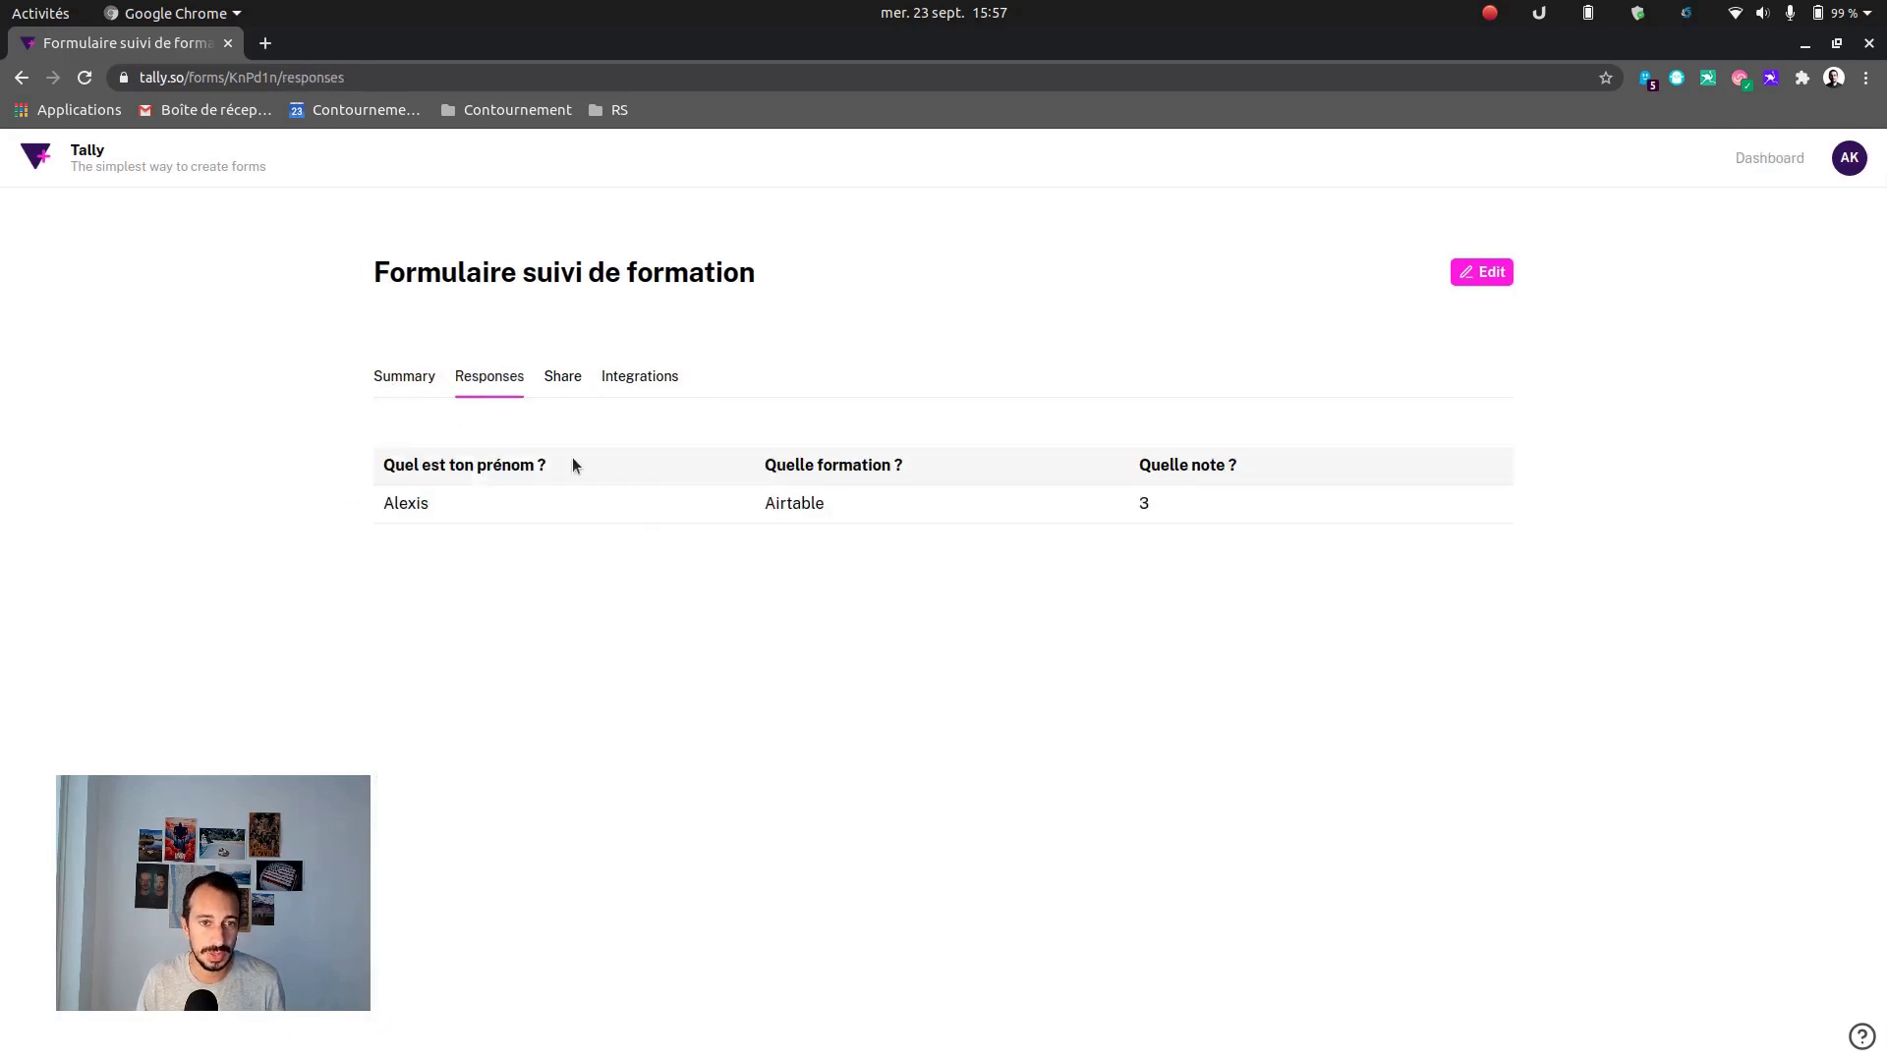
click(634, 385)
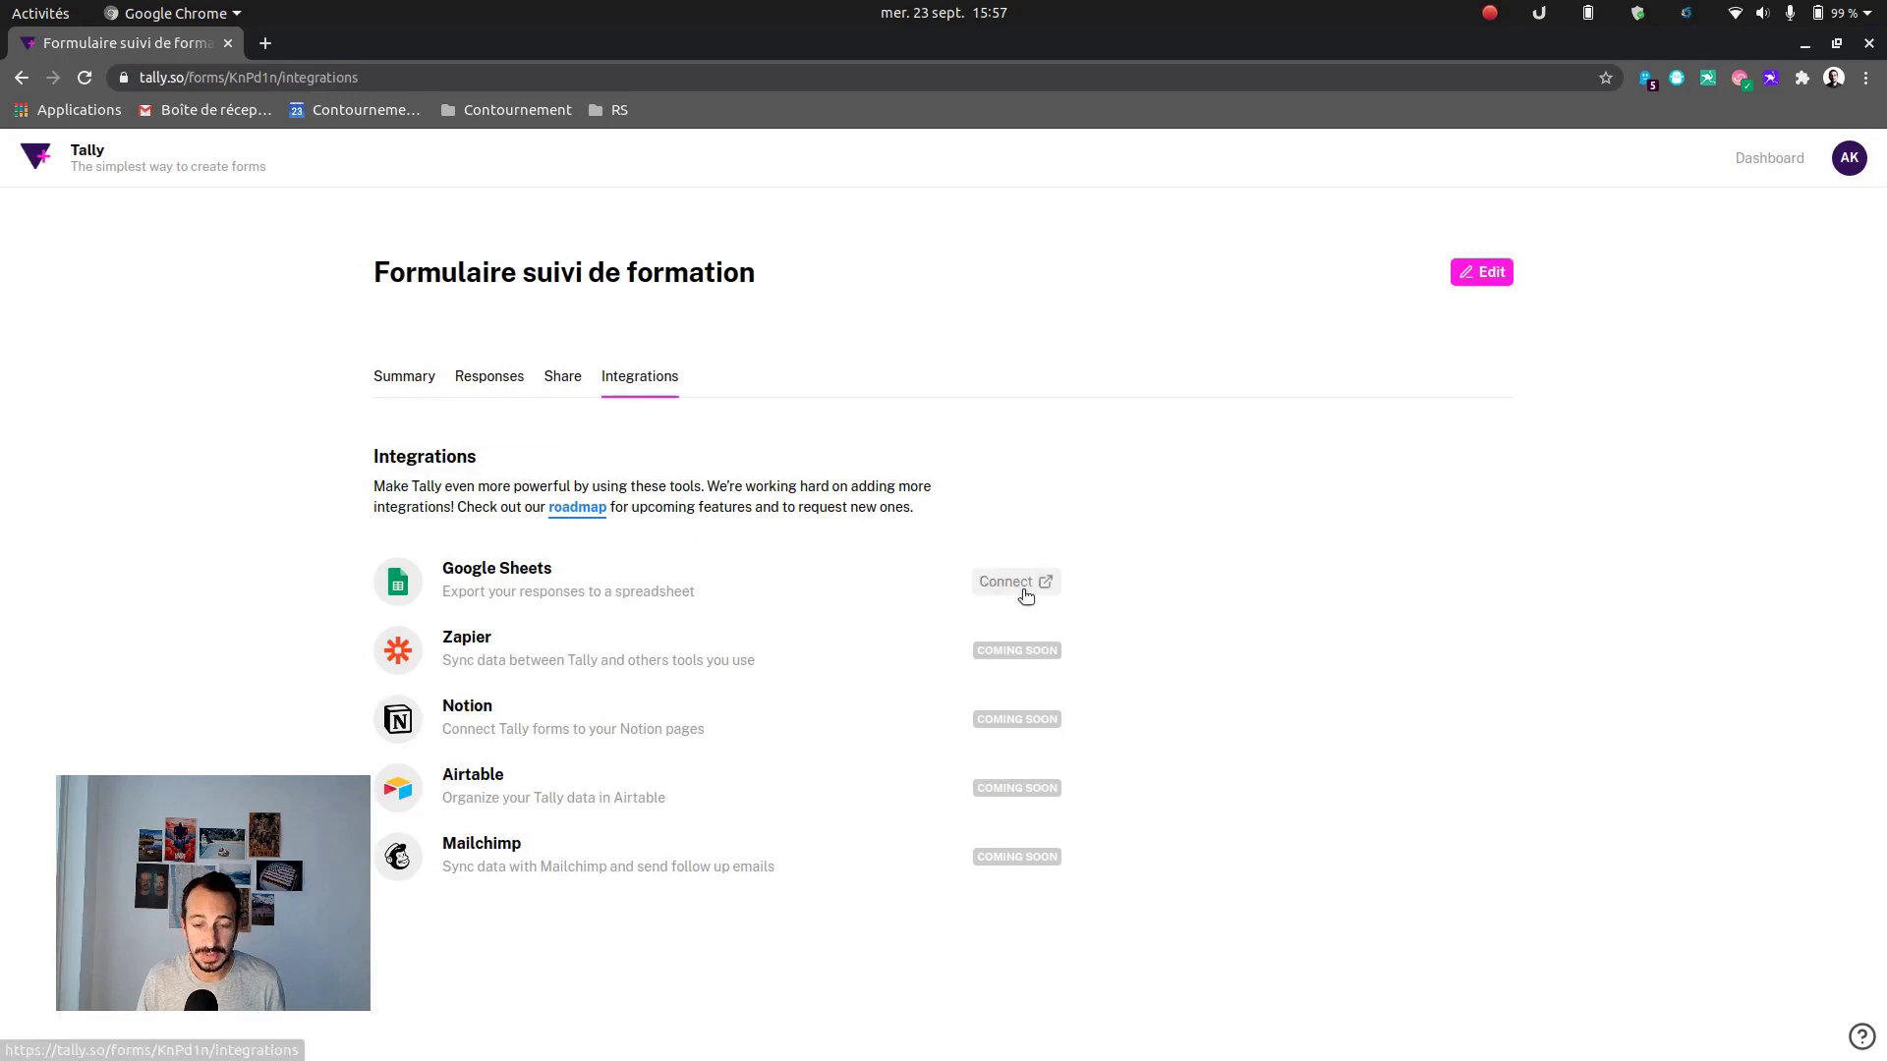